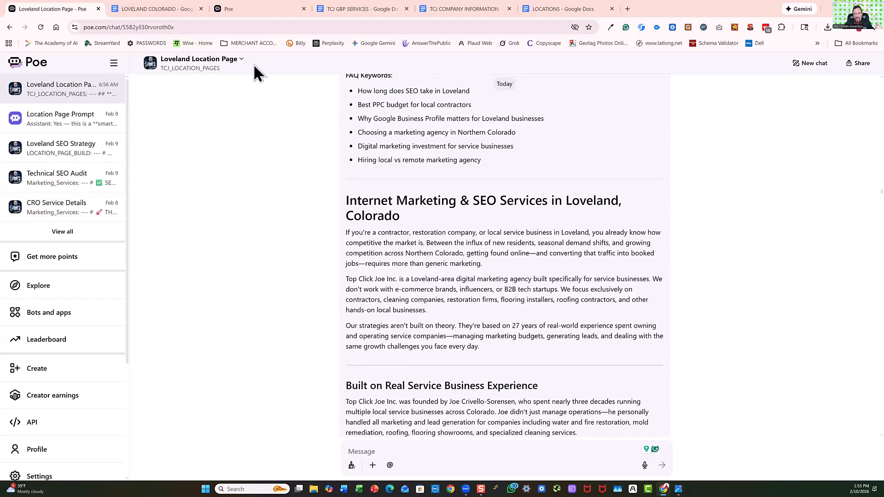
# Review the site structure diagram and the Loveland Location Page chat, from the generated page content back to the bot's introduction.
pyautogui.click(664, 450)
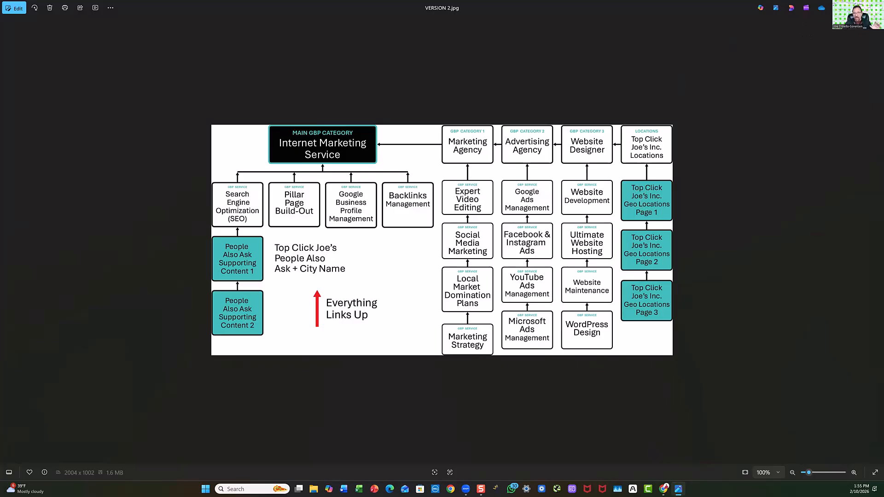
pyautogui.click(844, 7)
pyautogui.scroll(-10, 436, 280)
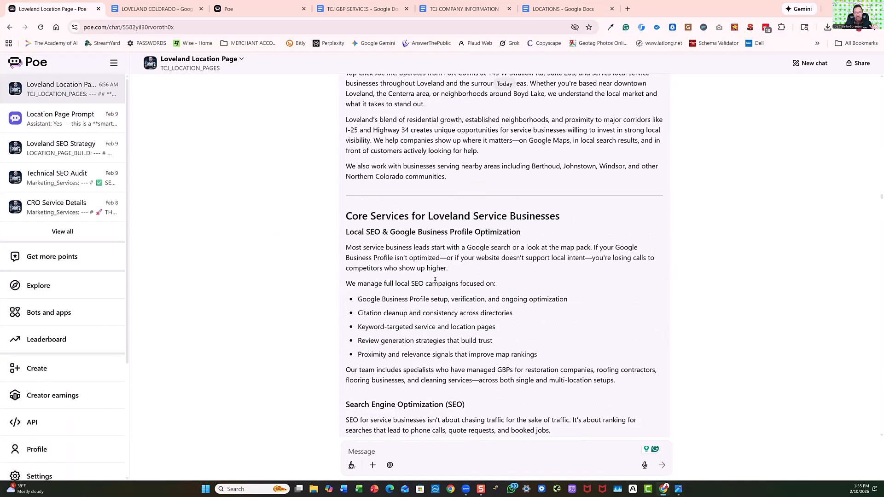
pyautogui.scroll(15, 435, 280)
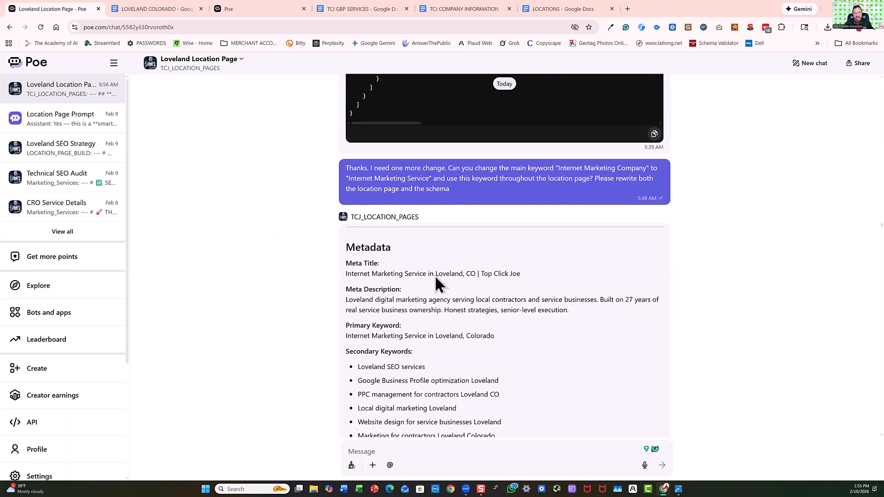
pyautogui.scroll(-20, 435, 281)
pyautogui.scroll(-15, 434, 269)
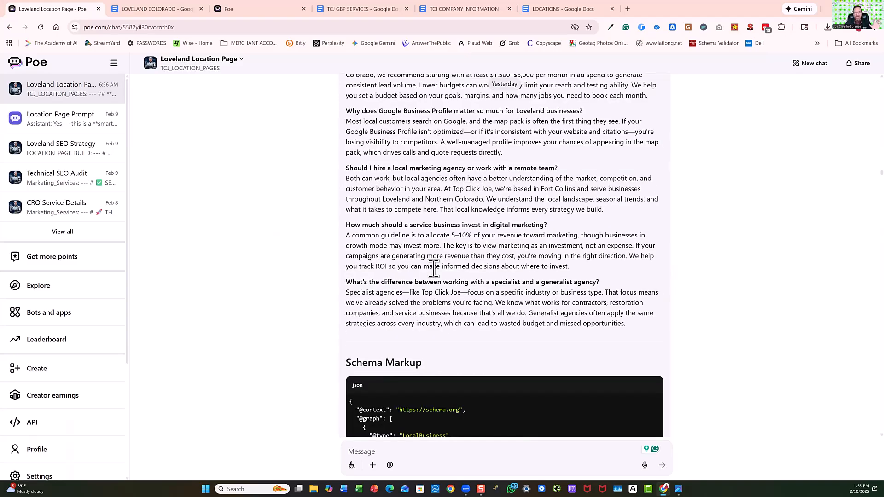
pyautogui.scroll(20, 433, 269)
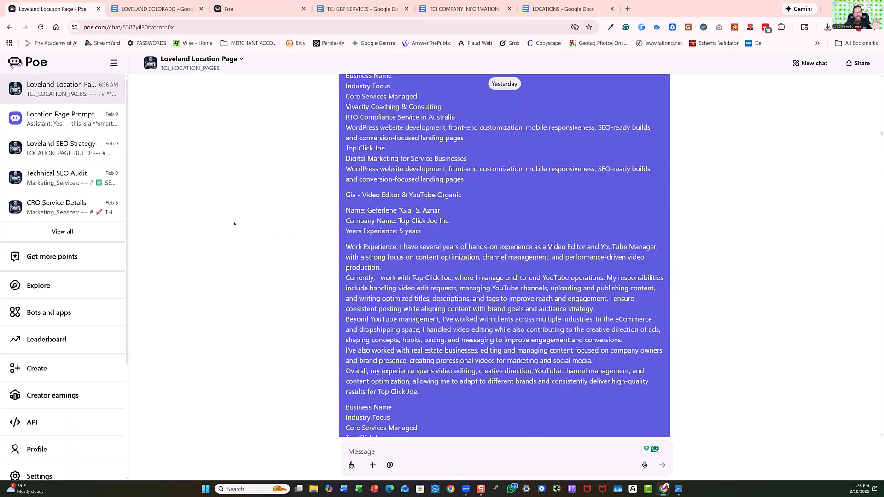
pyautogui.scroll(15, 234, 223)
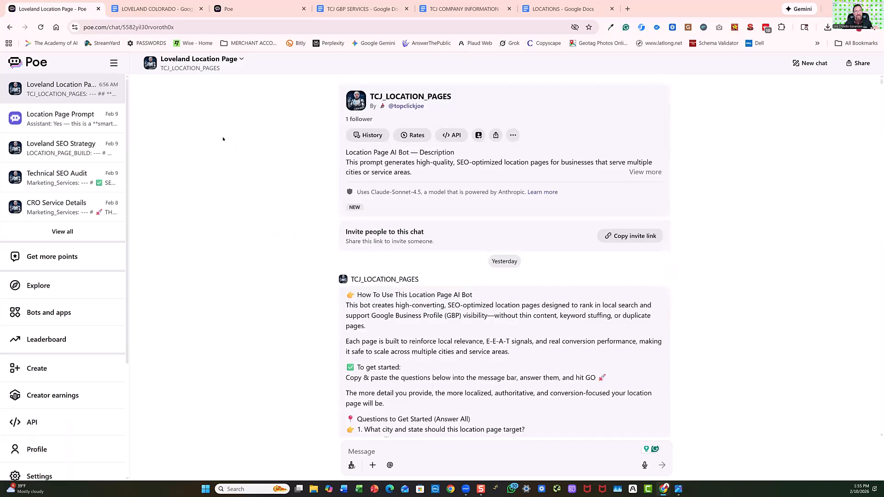
# Open a new chat with the TCJ_LOCATION_PAGES bot from Poe's home page in a new browser tab.
pyautogui.click(262, 11)
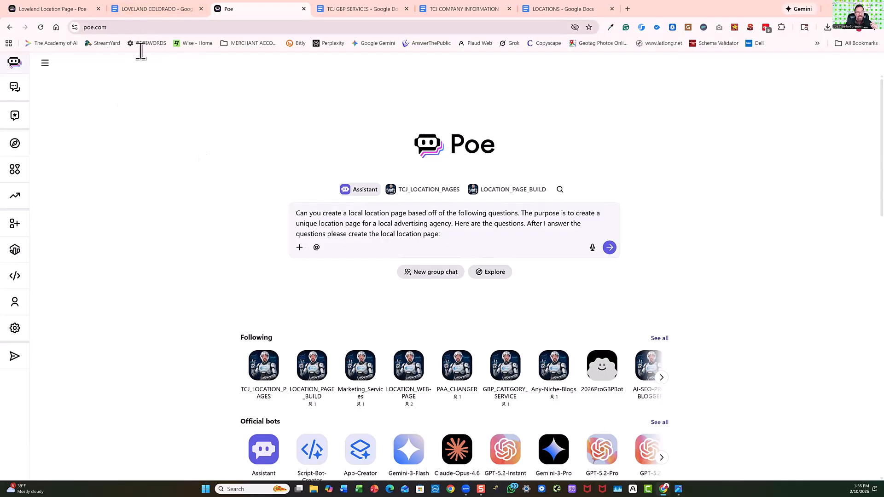
pyautogui.click(627, 8)
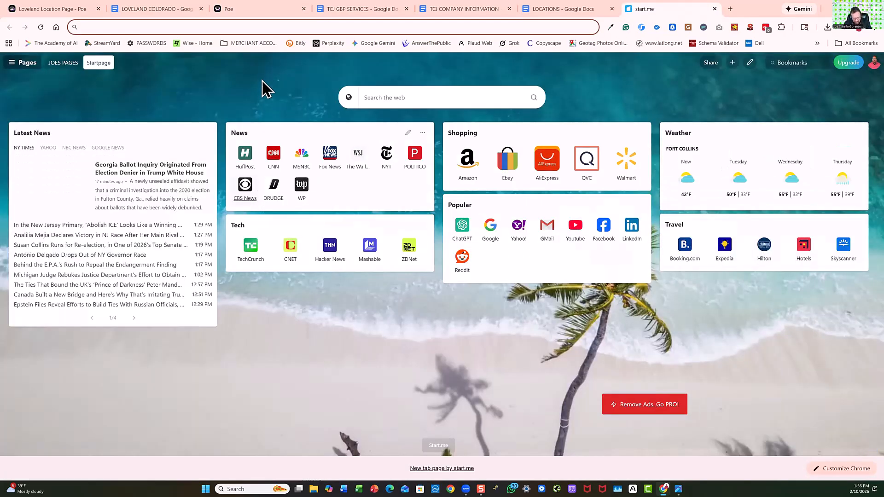
pyautogui.write('poe')
pyautogui.press('Return')
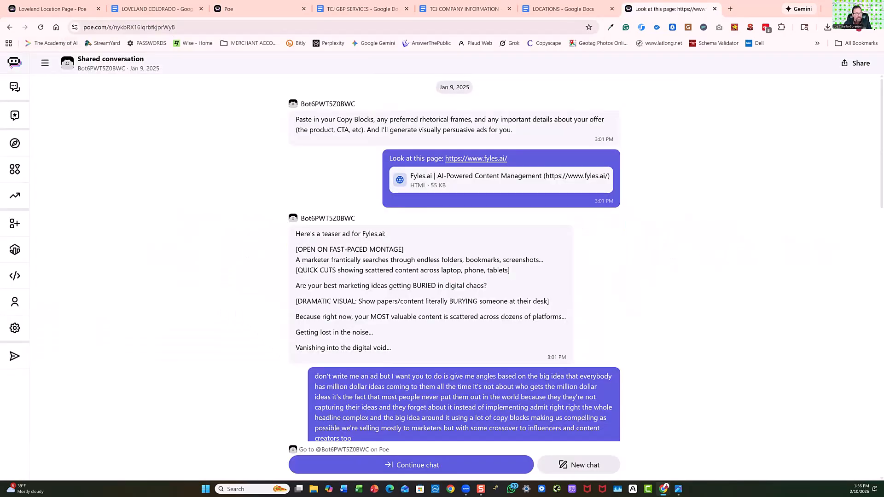
pyautogui.click(17, 60)
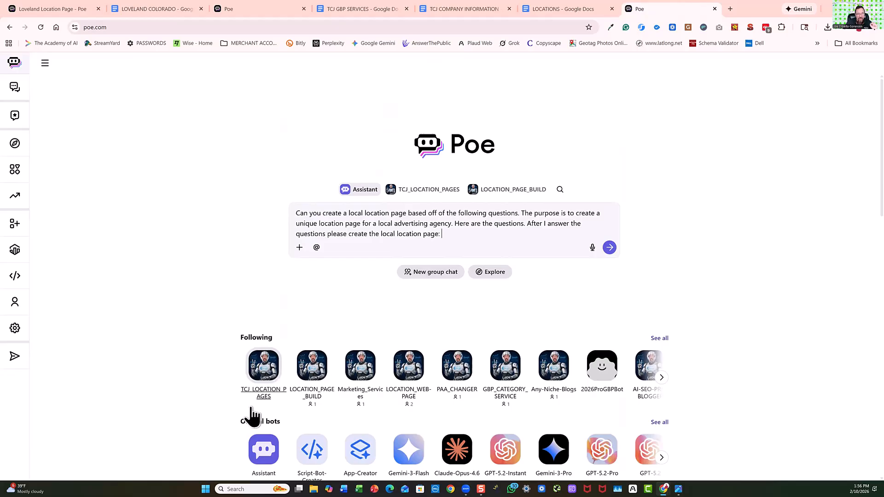
pyautogui.click(264, 366)
# Copy the bot's 14 "Questions to Get Started" from its introductory message.
pyautogui.scroll(-3, 311, 299)
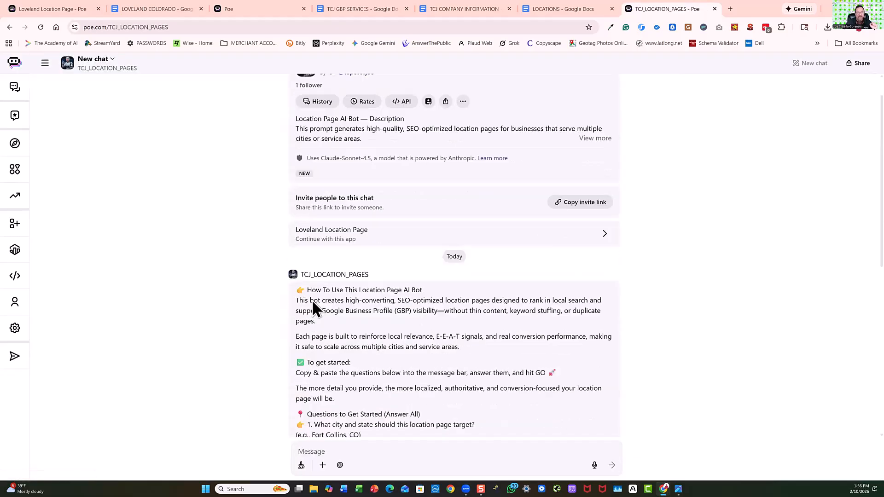
pyautogui.scroll(-3, 312, 302)
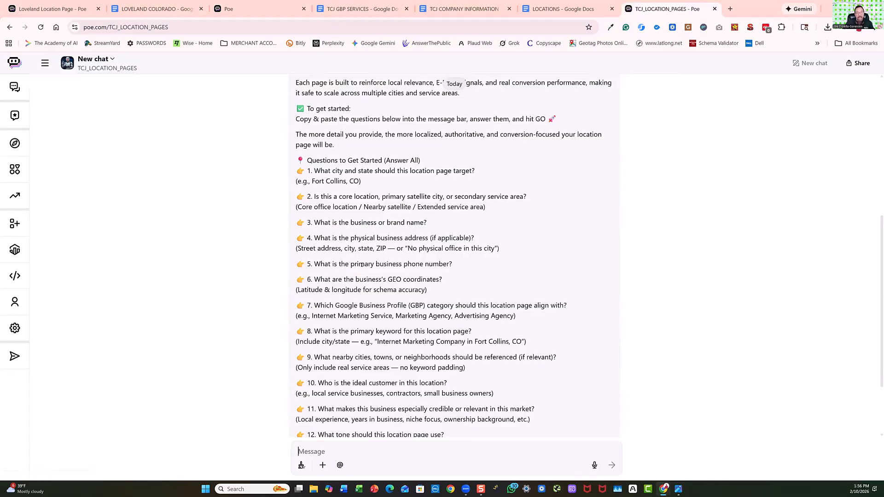
pyautogui.scroll(3, 360, 263)
pyautogui.scroll(-3, 359, 267)
pyautogui.scroll(-3, 374, 269)
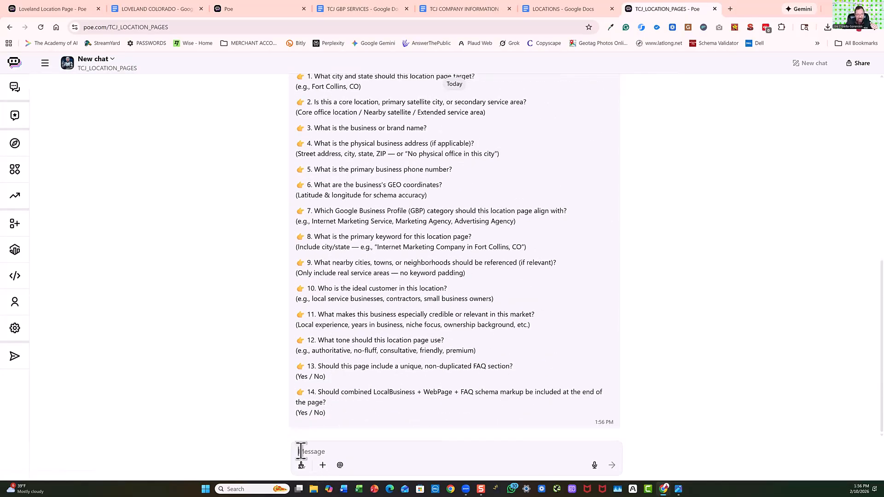
pyautogui.scroll(6, 403, 301)
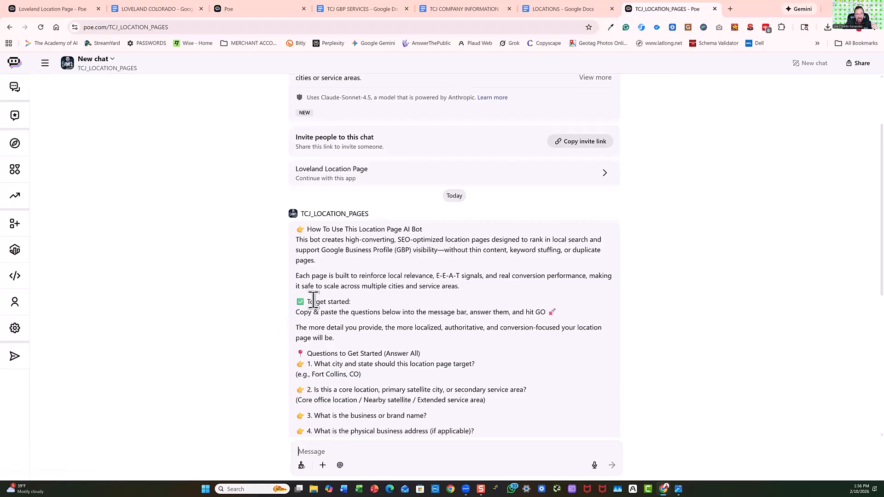
pyautogui.scroll(-3, 313, 301)
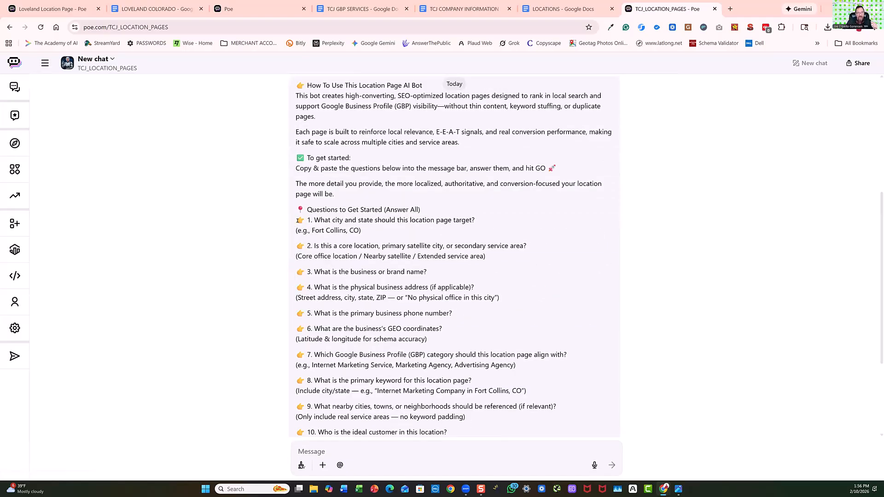
pyautogui.moveTo(296, 220); pyautogui.dragTo(332, 436)
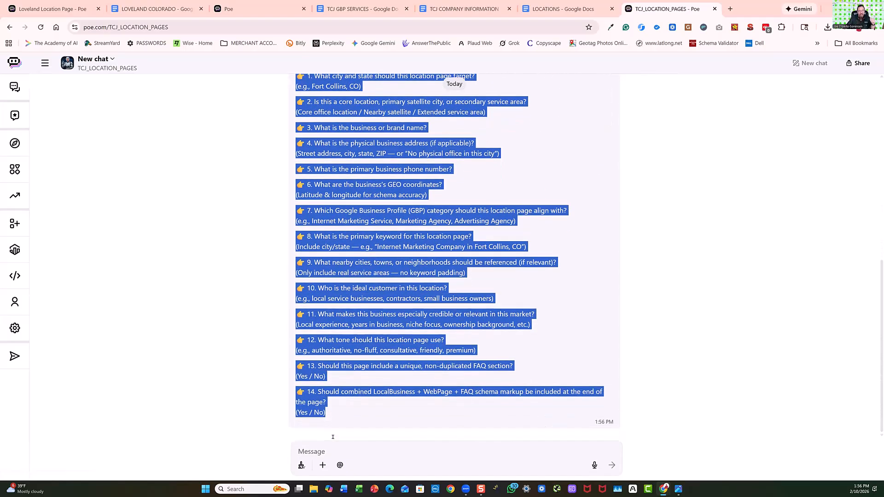
pyautogui.rightClick(375, 244)
pyautogui.click(418, 254)
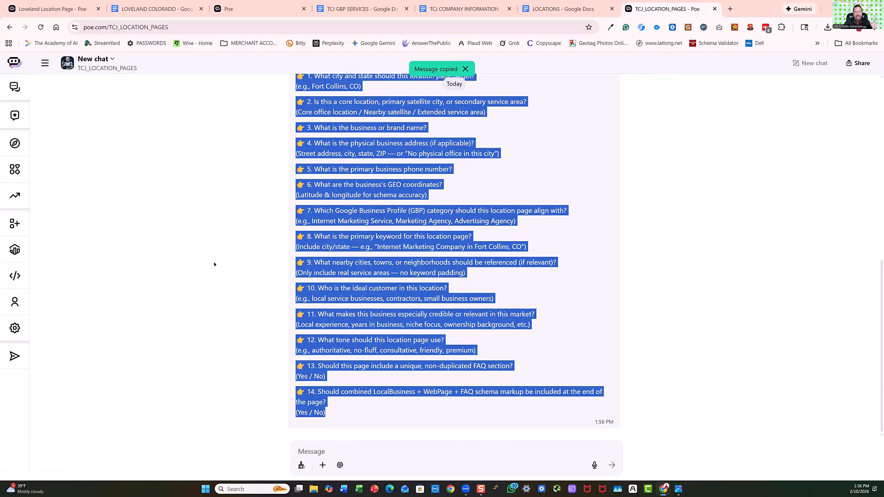
# Paste the copied questions into the message box of the TCJ_LOCATION_PAGES chat.
pyautogui.click(305, 453)
pyautogui.rightClick(307, 451)
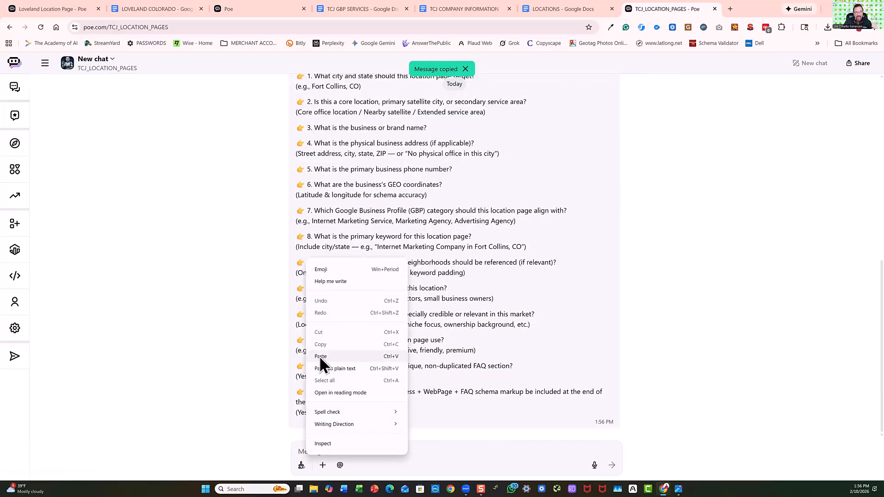
pyautogui.click(320, 356)
pyautogui.scroll(5, 395, 383)
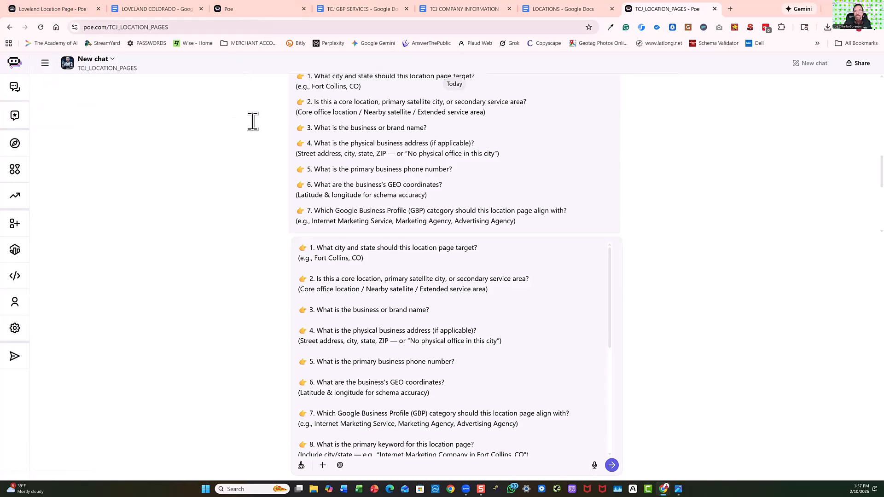
# Move the TCJ_LOCATION_PAGES tab beside the Loveland Location Page tab and check the prompt drafted on Poe's home page.
pyautogui.moveTo(663, 9); pyautogui.dragTo(172, 11)
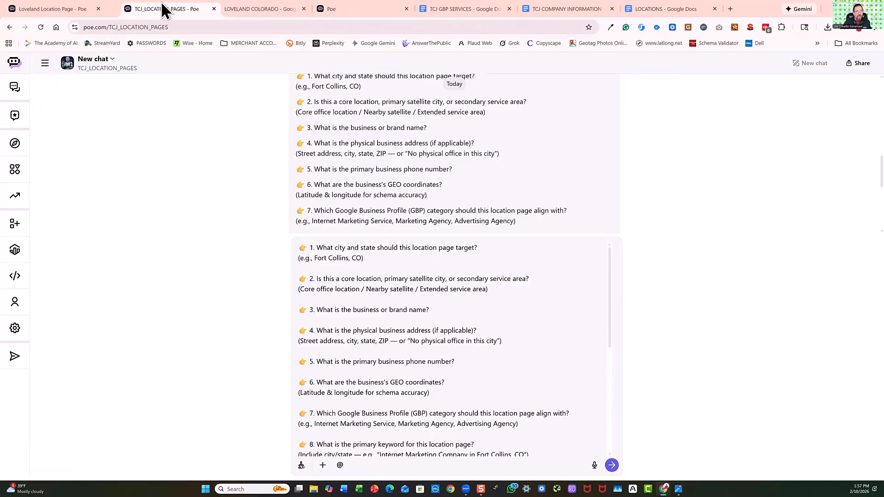
pyautogui.click(366, 15)
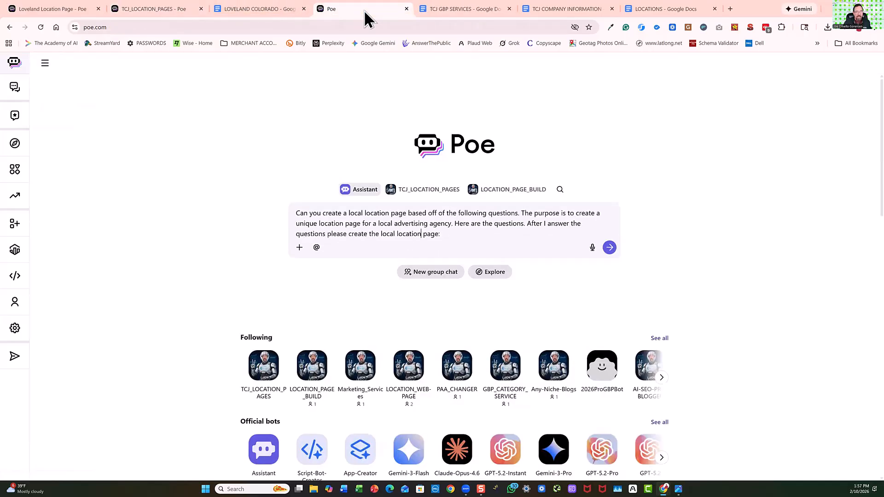
pyautogui.click(144, 13)
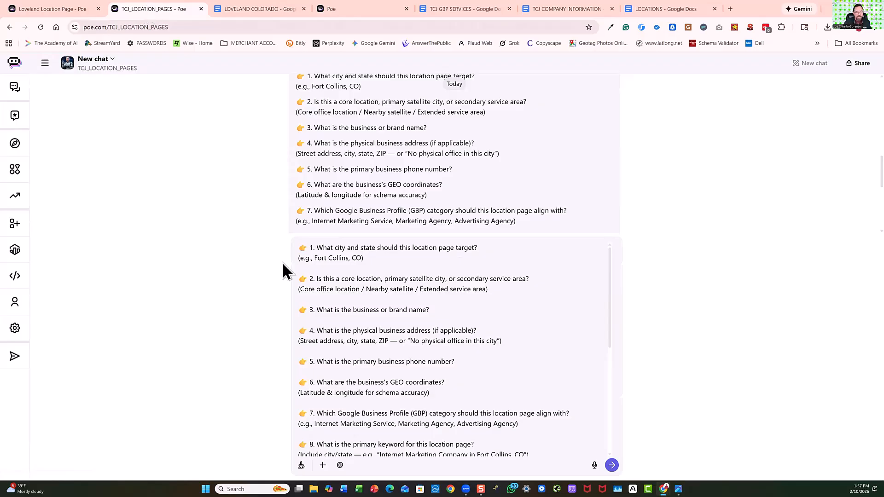
# Copy all 14 questions from the unsent message in the TCJ_LOCATION_PAGES chat.
pyautogui.scroll(-4, 407, 196)
pyautogui.scroll(3, 409, 205)
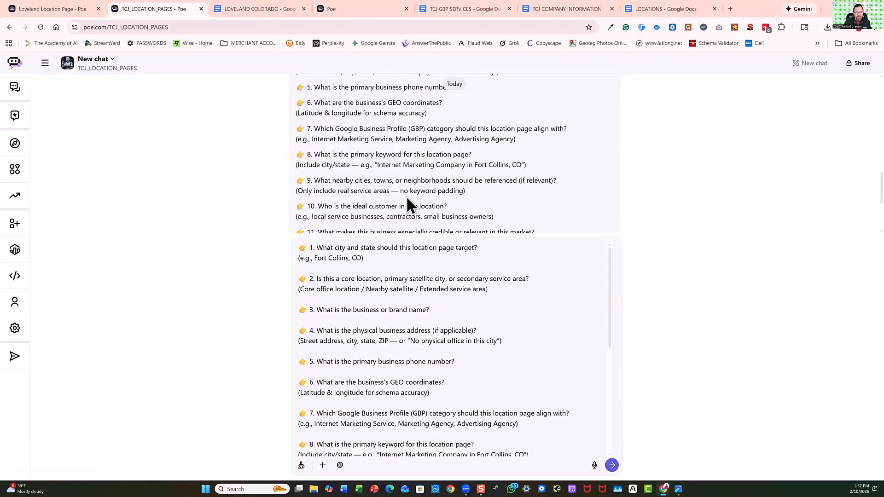
pyautogui.scroll(5, 409, 205)
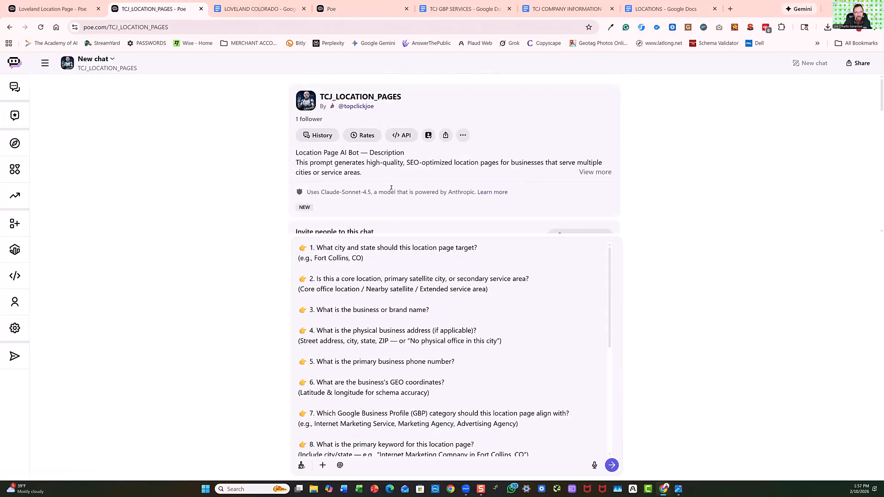
pyautogui.scroll(-5, 393, 270)
pyautogui.scroll(4, 391, 267)
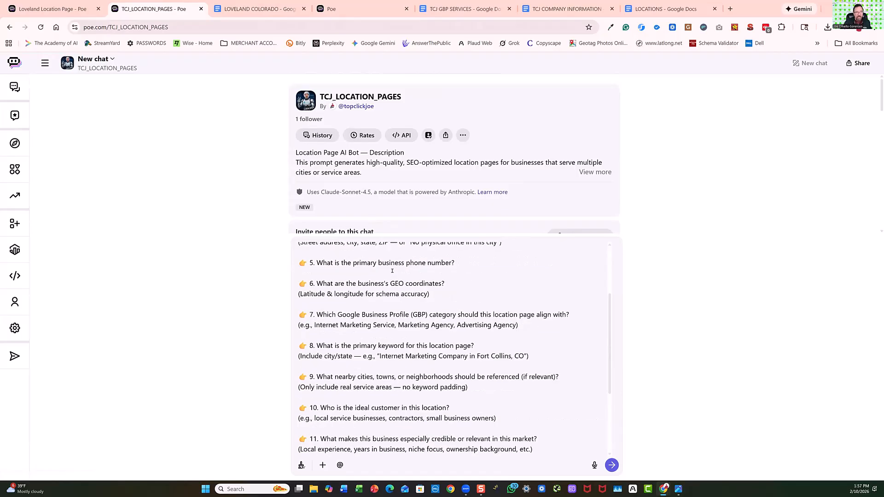
pyautogui.scroll(1, 297, 249)
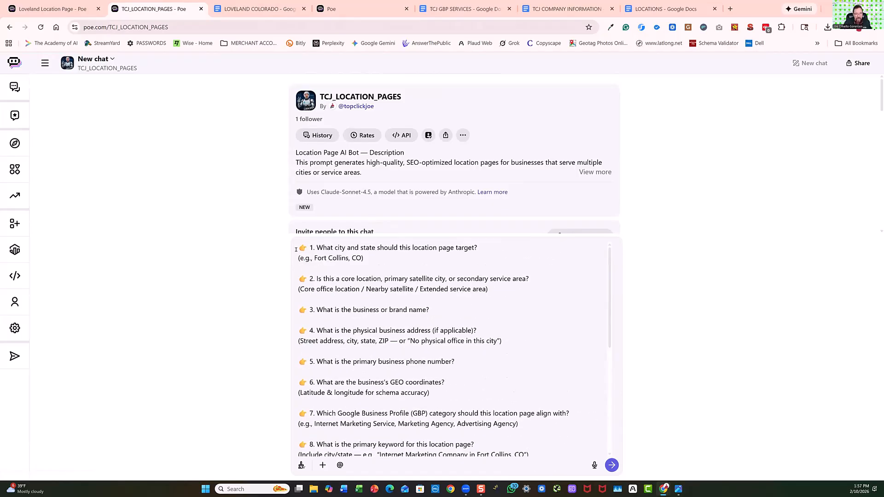
pyautogui.scroll(-5, 312, 400)
pyautogui.scroll(5, 332, 301)
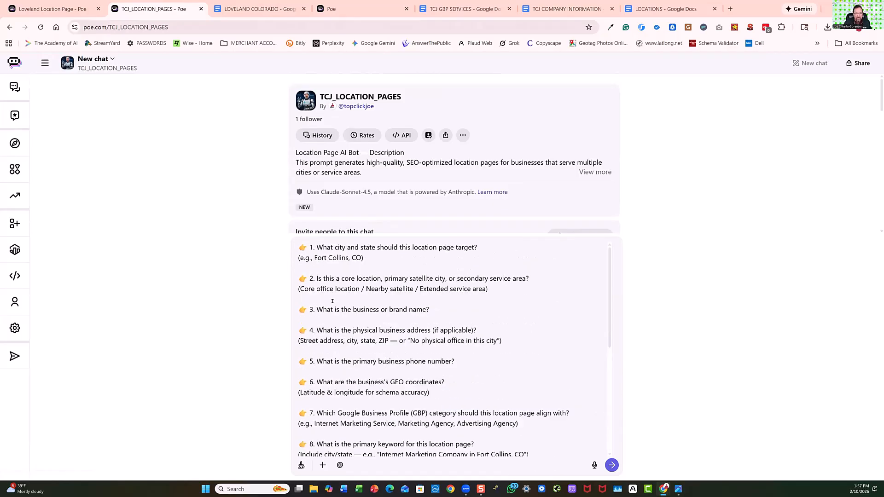
pyautogui.moveTo(300, 248); pyautogui.dragTo(375, 468)
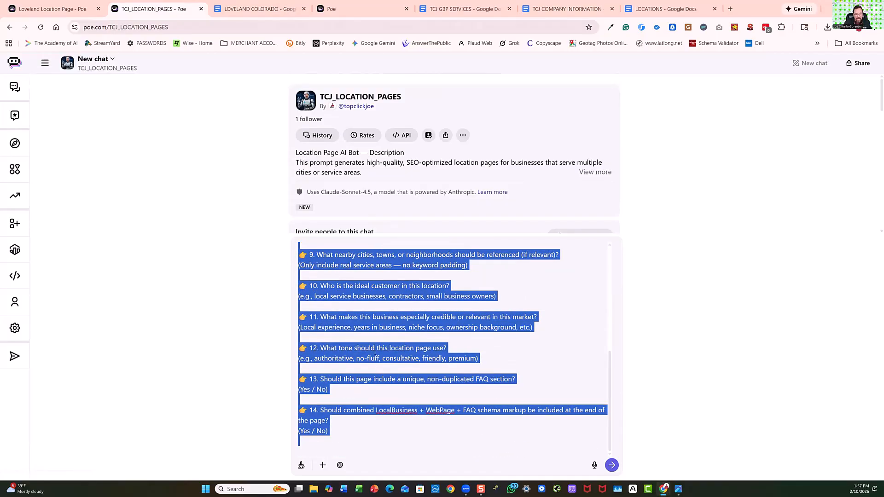
pyautogui.rightClick(385, 325)
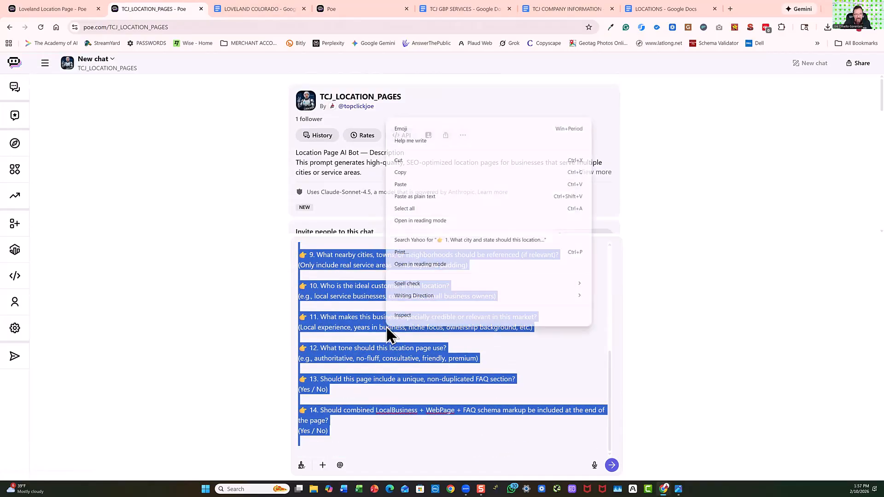
pyautogui.click(402, 174)
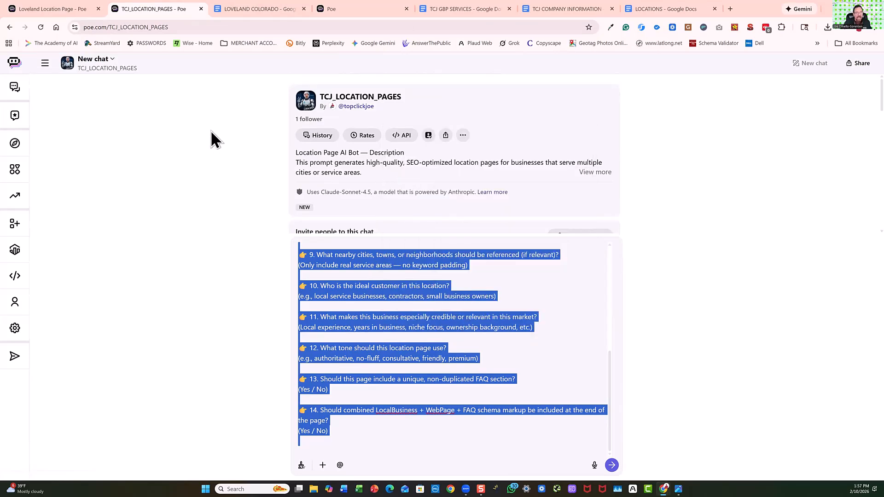
# Paste the questions after "please create the local location page:" in the Assistant prompt and close the TCJ_LOCATION_PAGES tab.
pyautogui.click(334, 10)
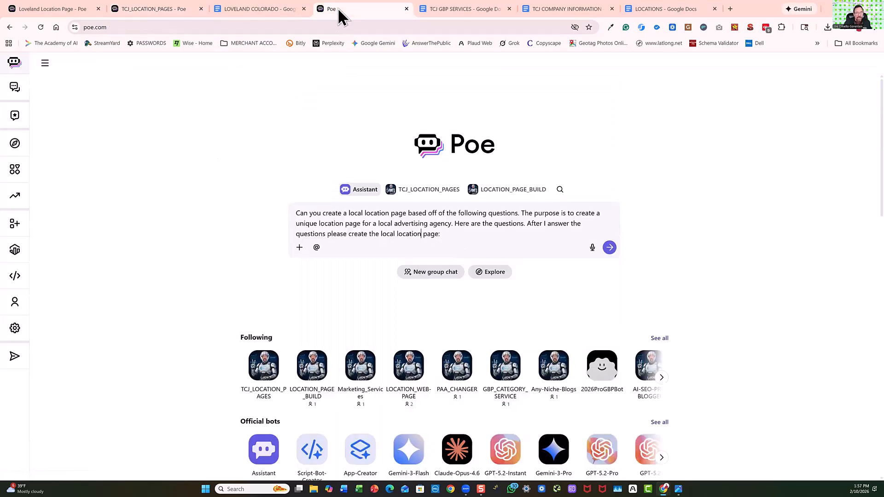
pyautogui.rightClick(444, 234)
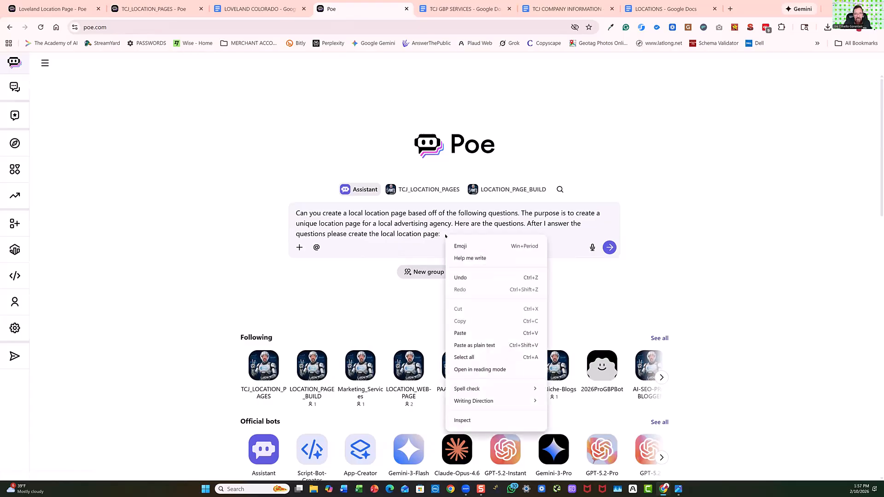
pyautogui.click(461, 334)
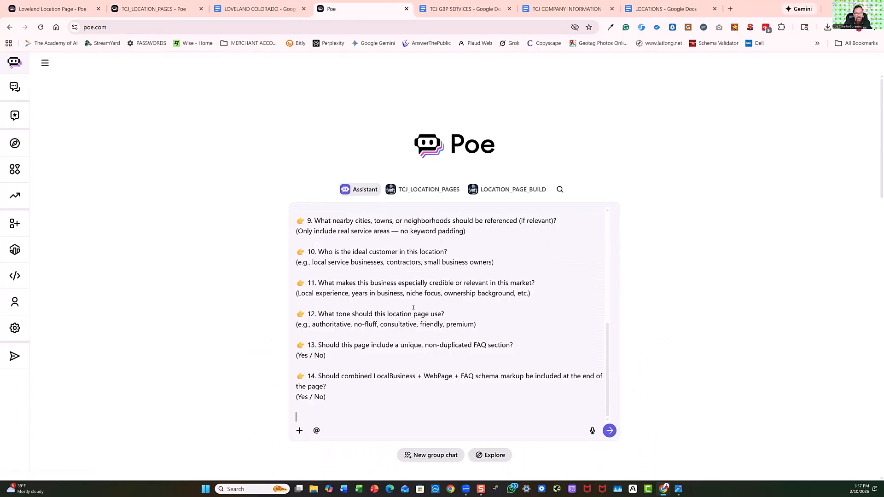
pyautogui.click(174, 11)
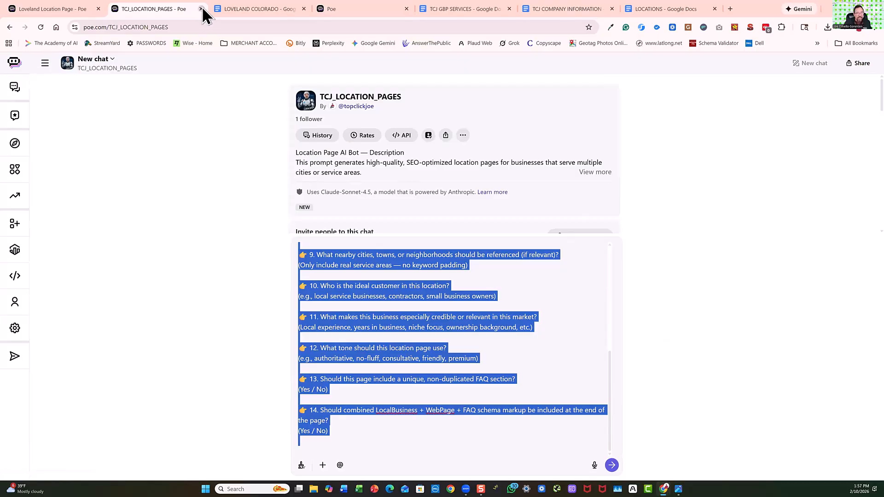
pyautogui.click(200, 10)
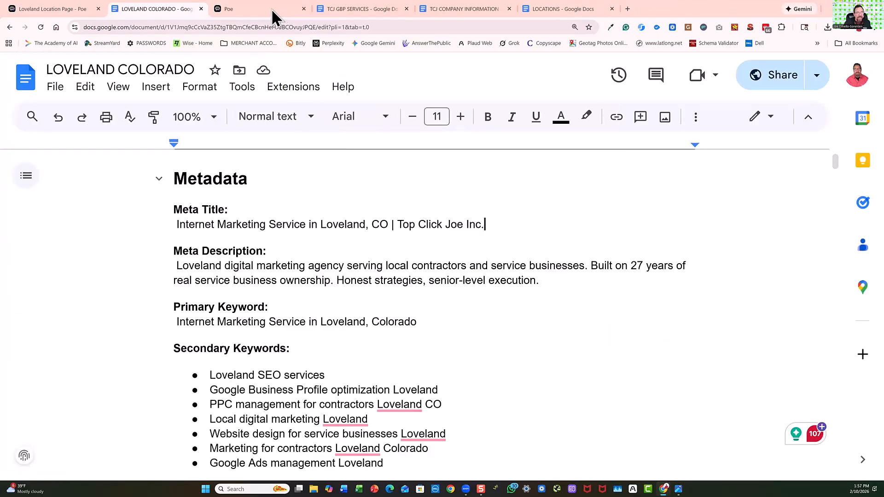
# Move the Poe home page tab directly beside the Loveland Location Page tab.
pyautogui.moveTo(274, 11); pyautogui.dragTo(186, 16)
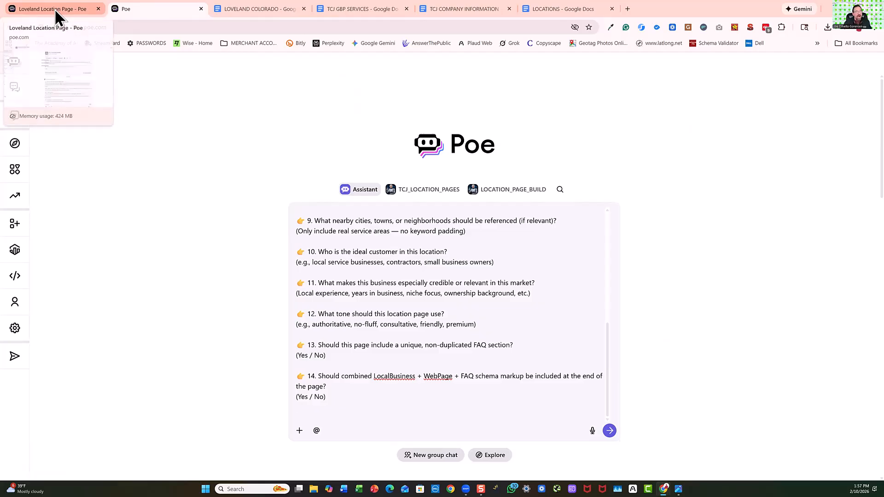
# Look through the LOVELAND COLORADO document, from the location page metadata and service sections to the schema markup, posts and helper page.
pyautogui.click(255, 7)
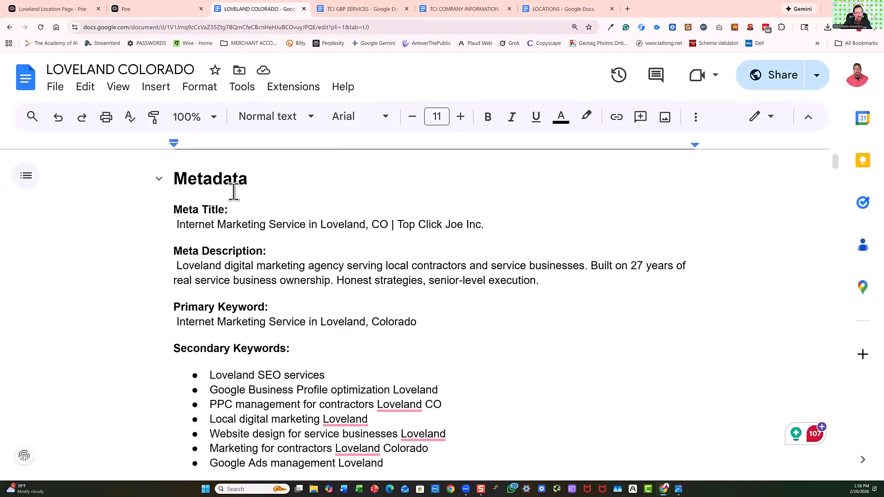
pyautogui.scroll(3, 314, 219)
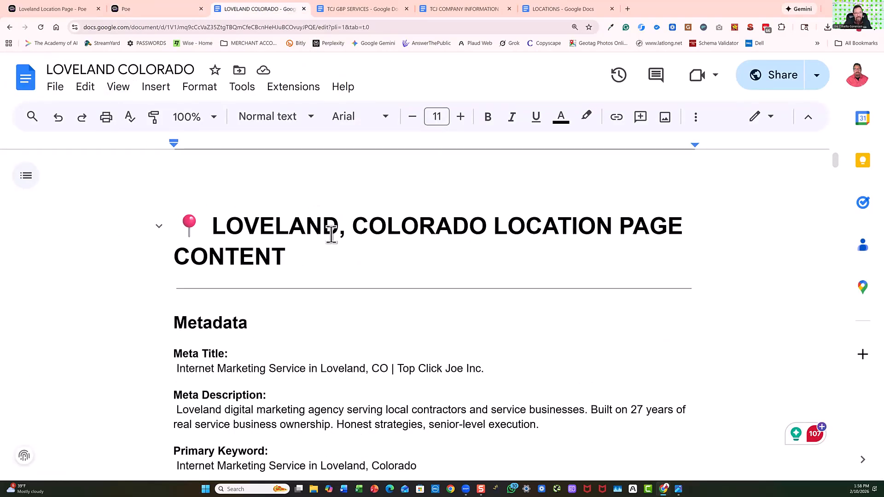
pyautogui.scroll(-5, 426, 261)
pyautogui.scroll(5, 405, 276)
pyautogui.scroll(-10, 382, 287)
pyautogui.scroll(-5, 387, 292)
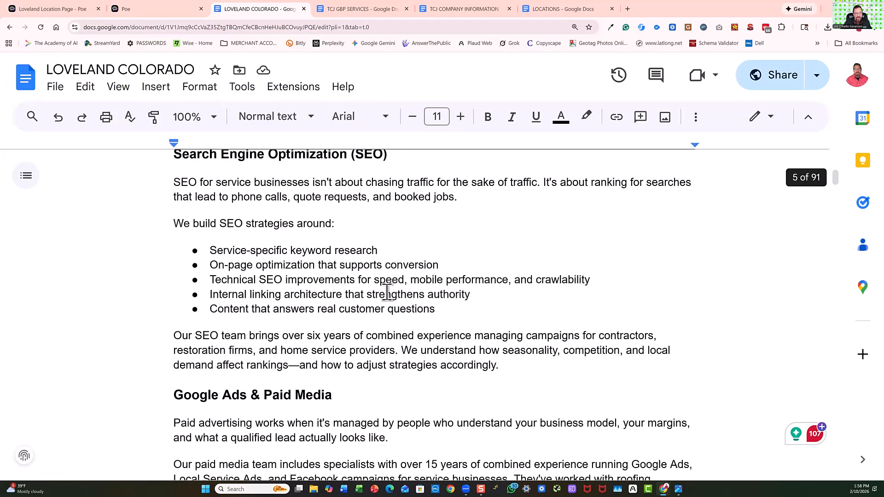
pyautogui.scroll(-20, 387, 292)
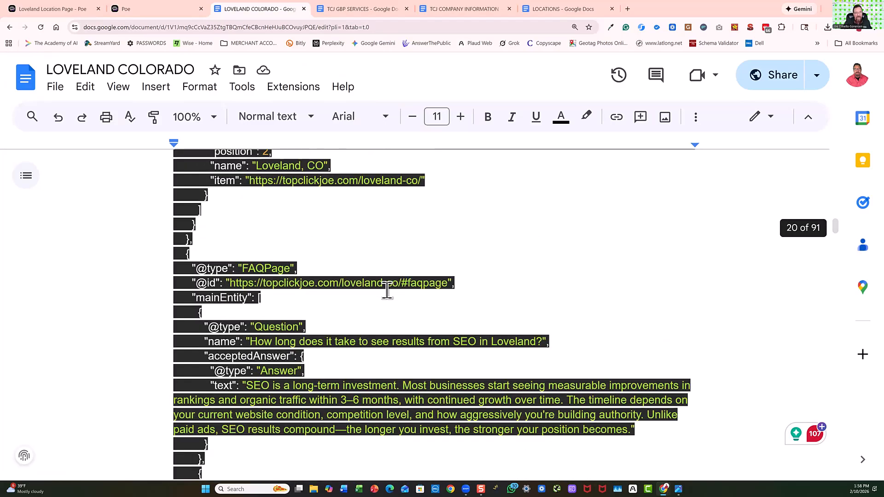
pyautogui.scroll(-15, 387, 290)
pyautogui.scroll(-5, 386, 287)
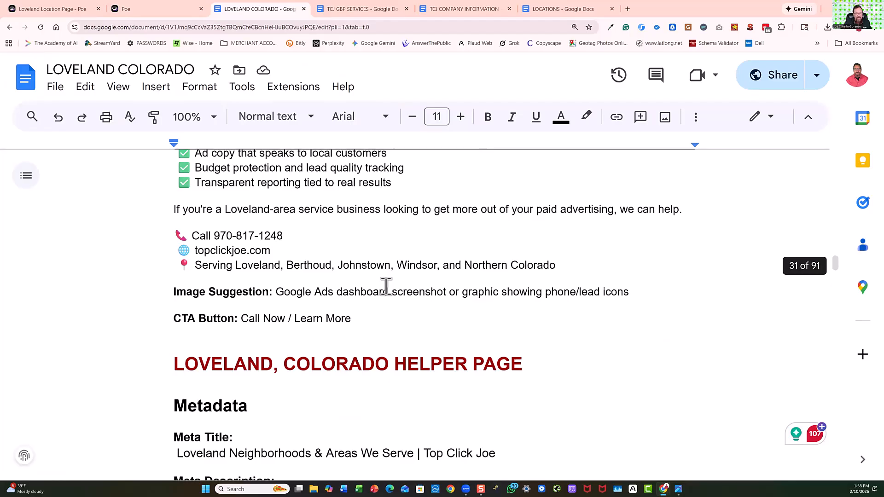
pyautogui.scroll(1, 385, 286)
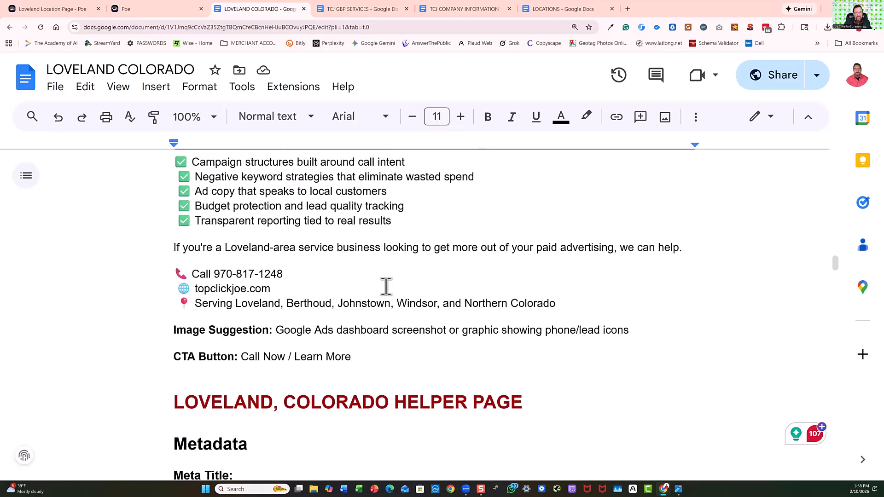
pyautogui.scroll(-3, 386, 286)
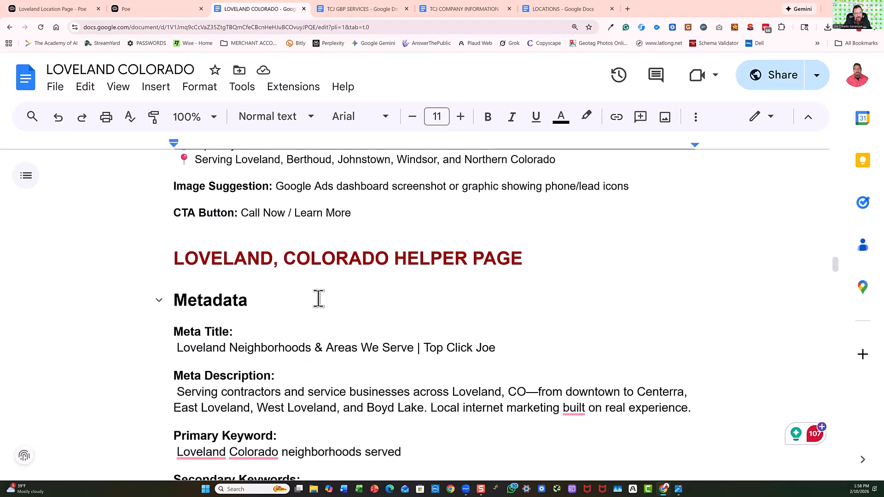
pyautogui.scroll(-5, 317, 297)
pyautogui.scroll(-10, 337, 258)
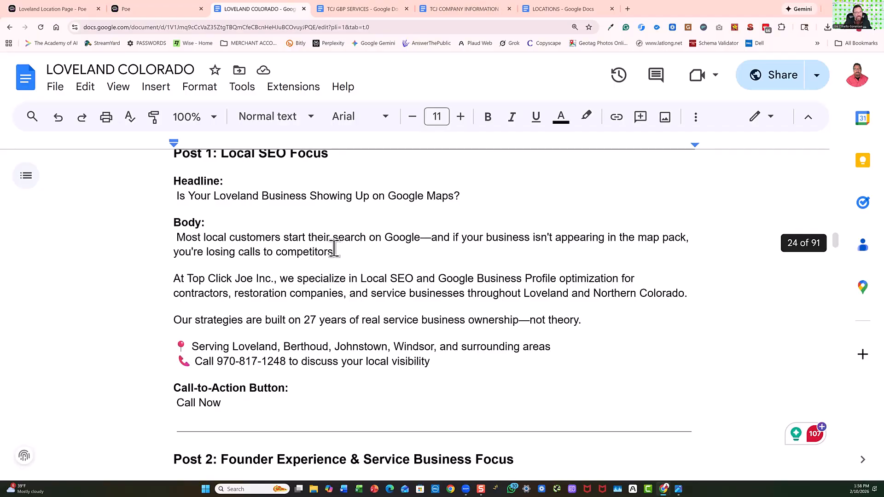
pyautogui.scroll(20, 334, 248)
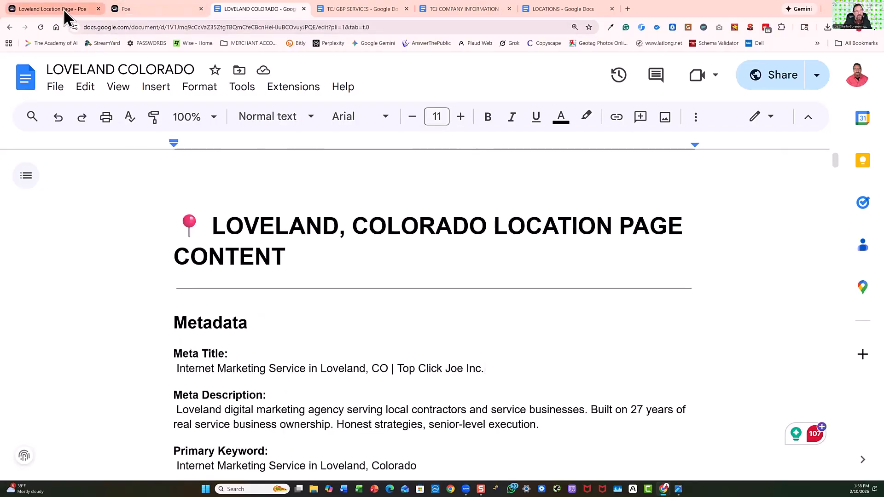
# Review the bot's 14 questions and the submitted answers in the Loveland Location Page chat.
pyautogui.click(64, 10)
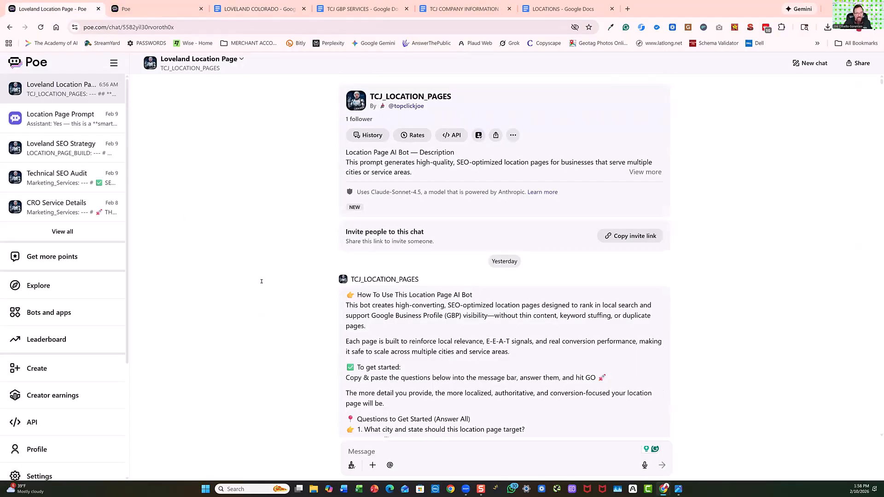
pyautogui.scroll(-8, 416, 308)
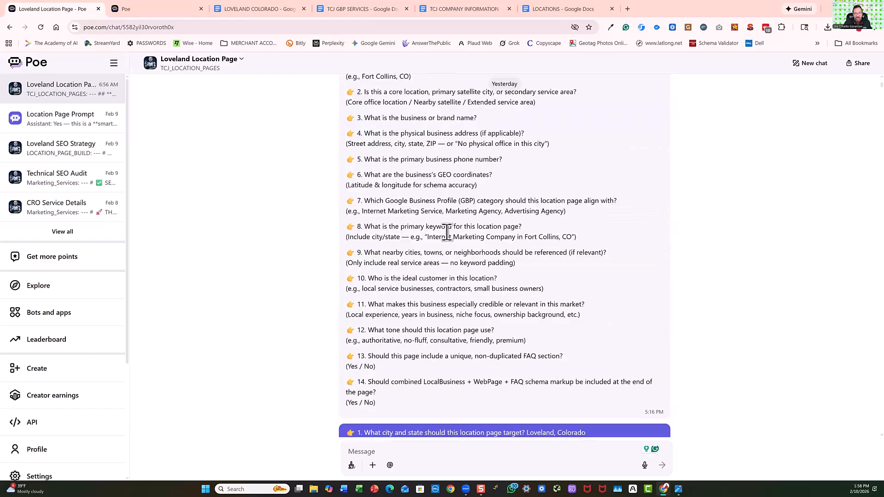
pyautogui.scroll(8, 543, 231)
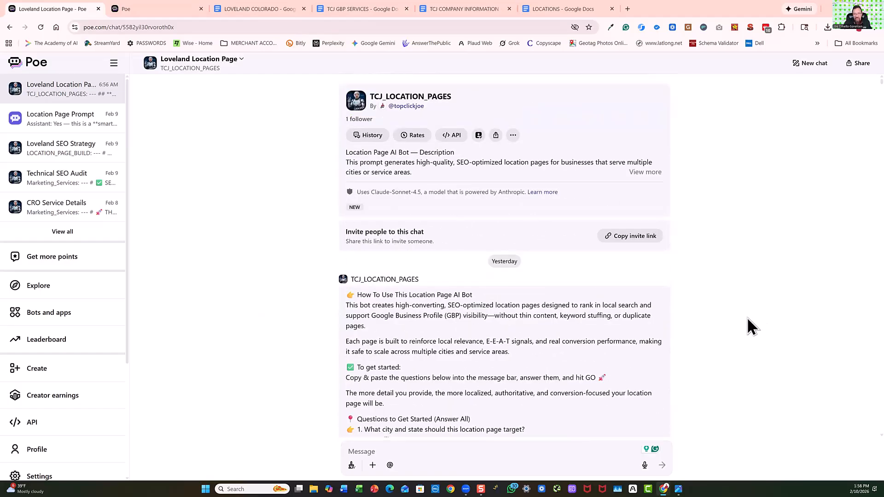
pyautogui.scroll(-5, 522, 361)
pyautogui.scroll(-8, 518, 357)
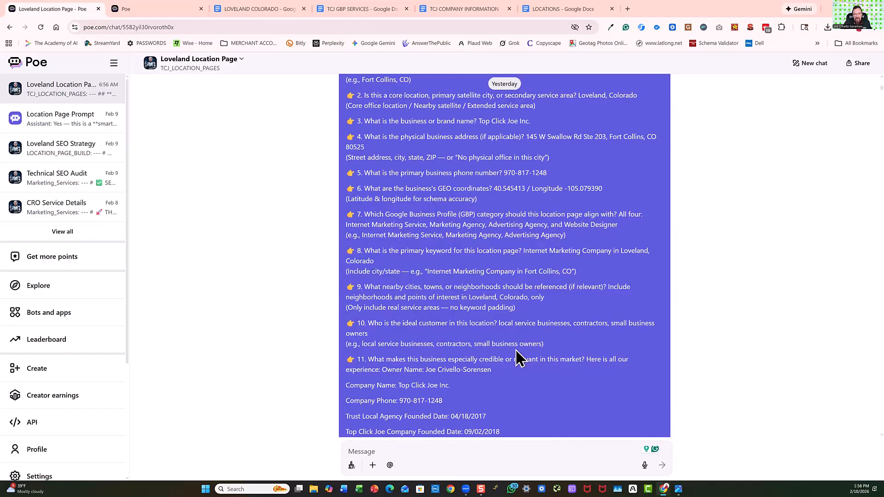
pyautogui.scroll(-4, 519, 357)
pyautogui.scroll(7, 514, 336)
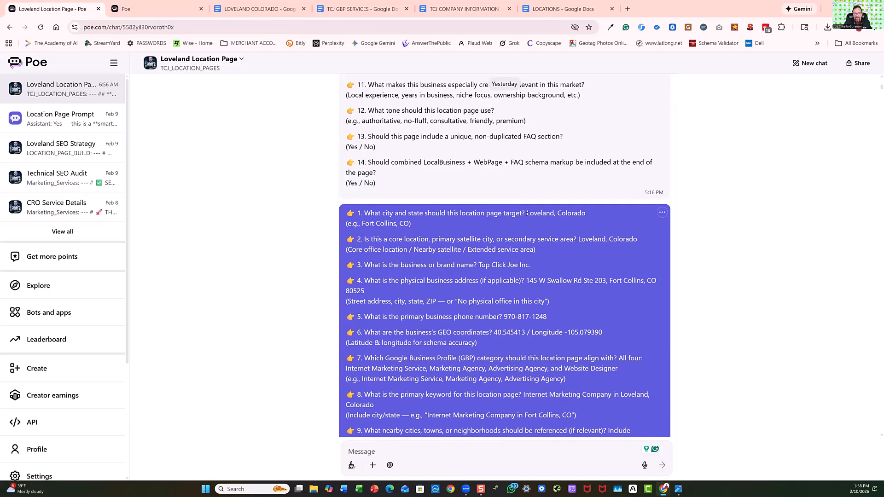
# Copy the answer "Loveland, Colorado" from the Loveland Location Page chat and paste it after question 1 in the Assistant prompt.
pyautogui.moveTo(527, 213); pyautogui.dragTo(585, 213)
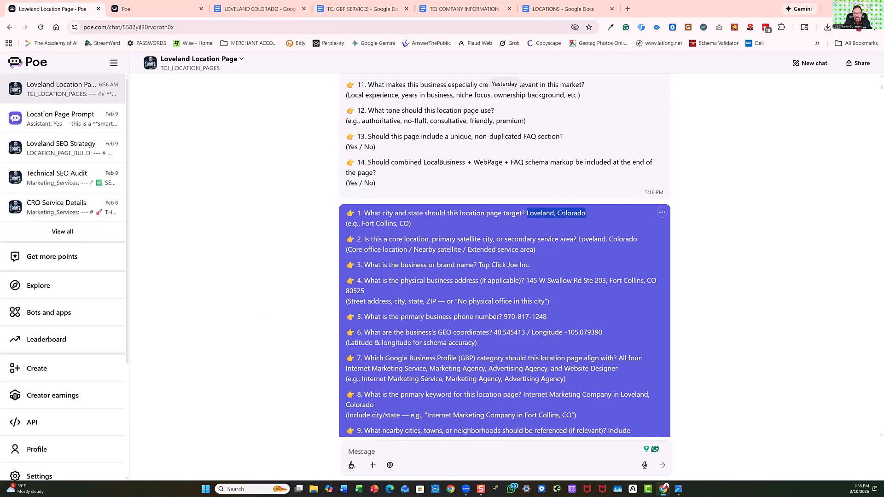
pyautogui.rightClick(562, 215)
pyautogui.click(592, 282)
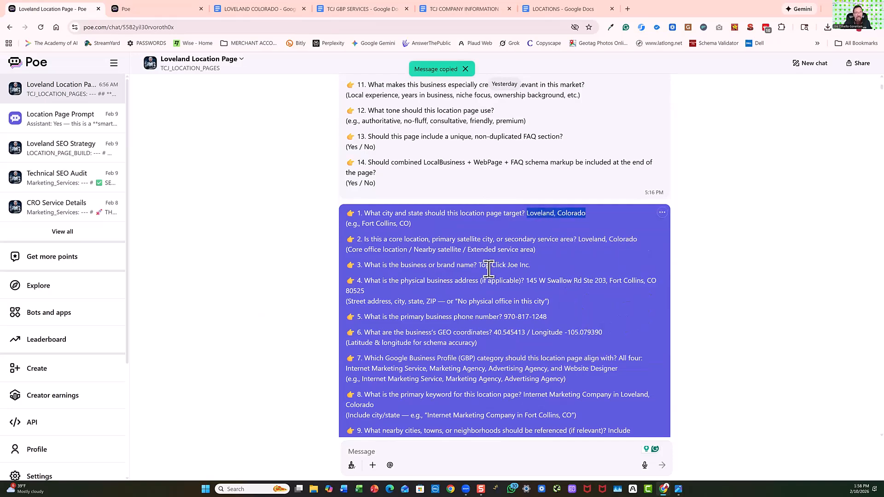
pyautogui.click(158, 12)
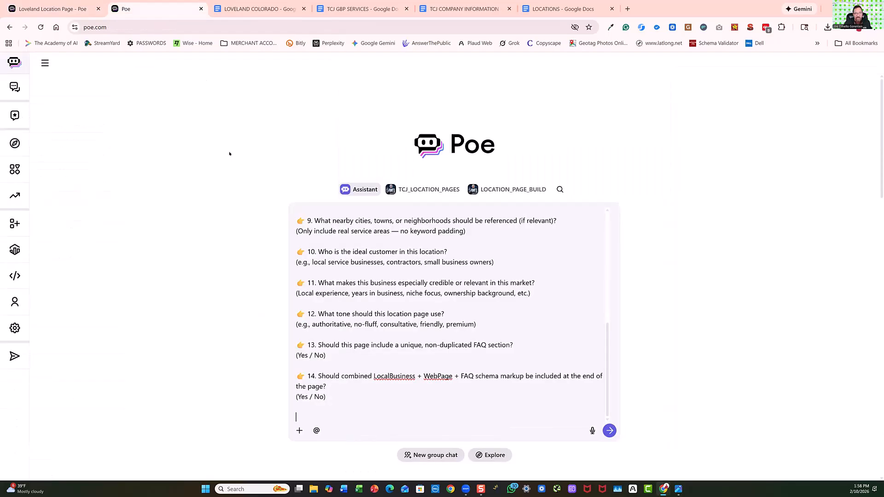
pyautogui.scroll(10, 363, 263)
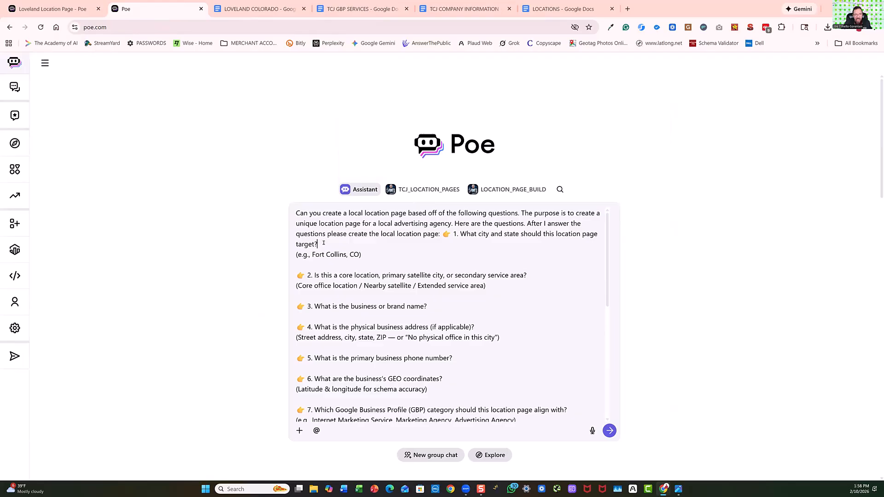
pyautogui.rightClick(327, 247)
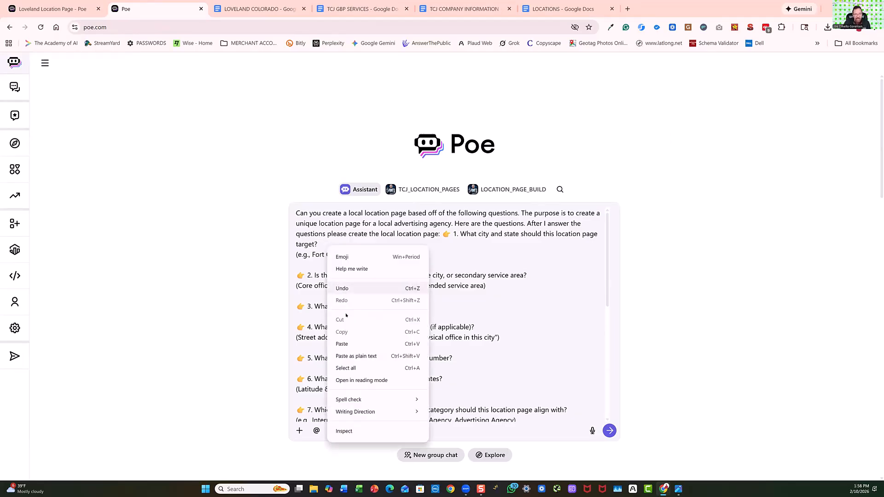
pyautogui.click(346, 343)
# Copy the chat's answer to question 2, "Loveland, Colorado", and paste it after the service area question in the Assistant prompt.
pyautogui.click(88, 8)
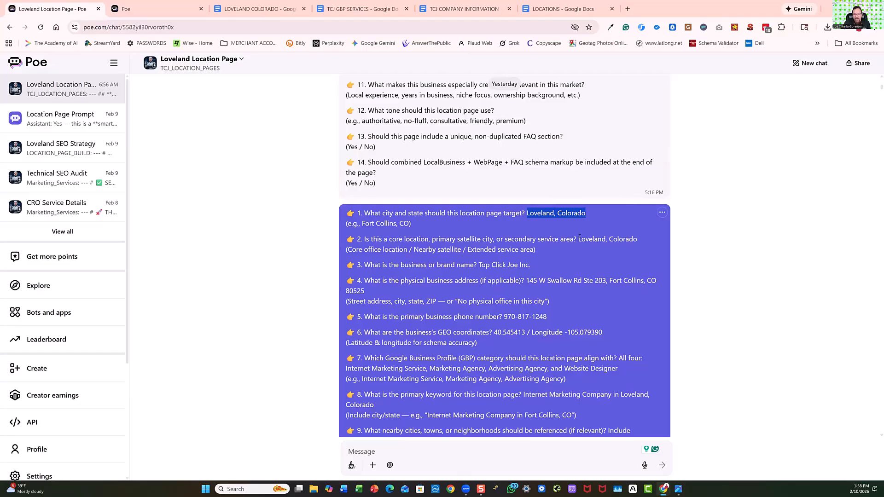
pyautogui.moveTo(579, 239); pyautogui.dragTo(643, 240)
pyautogui.rightClick(598, 239)
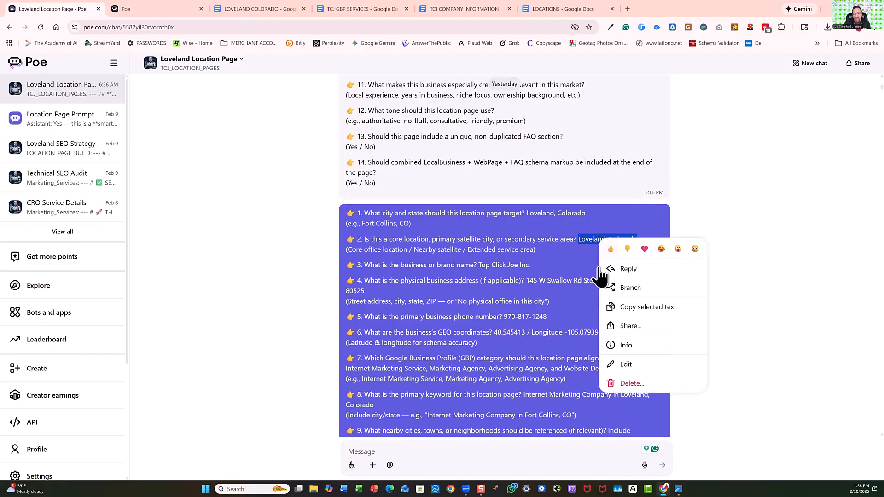
pyautogui.click(630, 309)
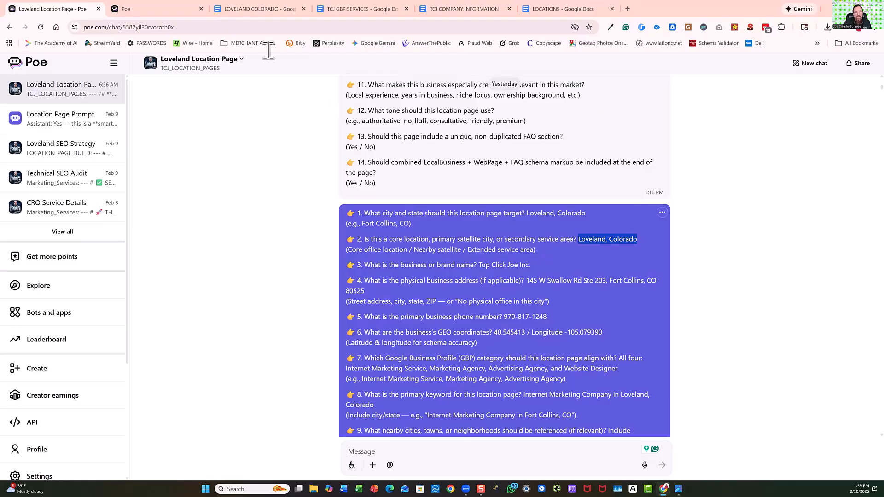
pyautogui.click(154, 9)
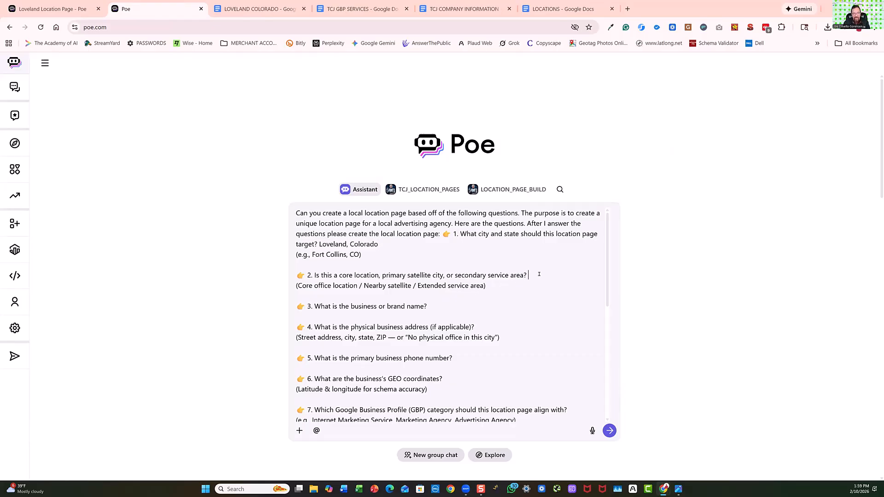
pyautogui.rightClick(539, 273)
pyautogui.click(554, 371)
# Copy the business name "Top Click Joe Inc." from the earlier chat and paste it after question 3 in the Assistant prompt.
pyautogui.click(63, 9)
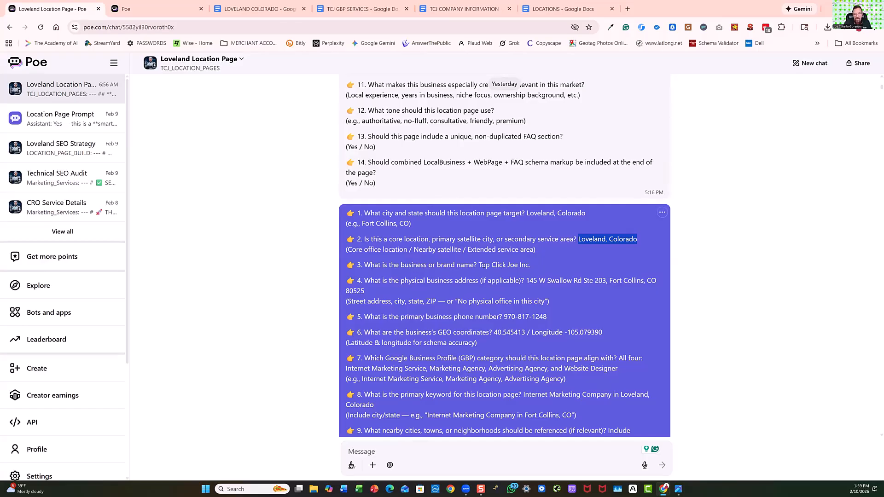
pyautogui.moveTo(479, 265); pyautogui.dragTo(534, 266)
pyautogui.rightClick(517, 267)
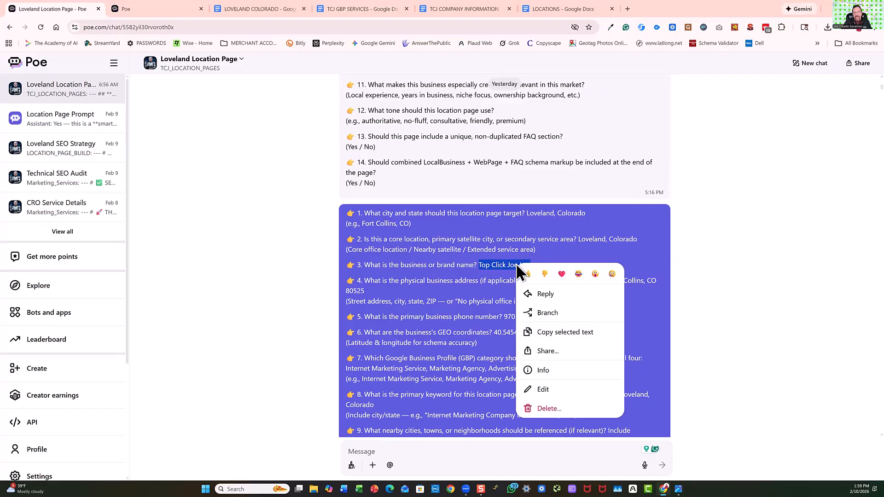
pyautogui.click(565, 332)
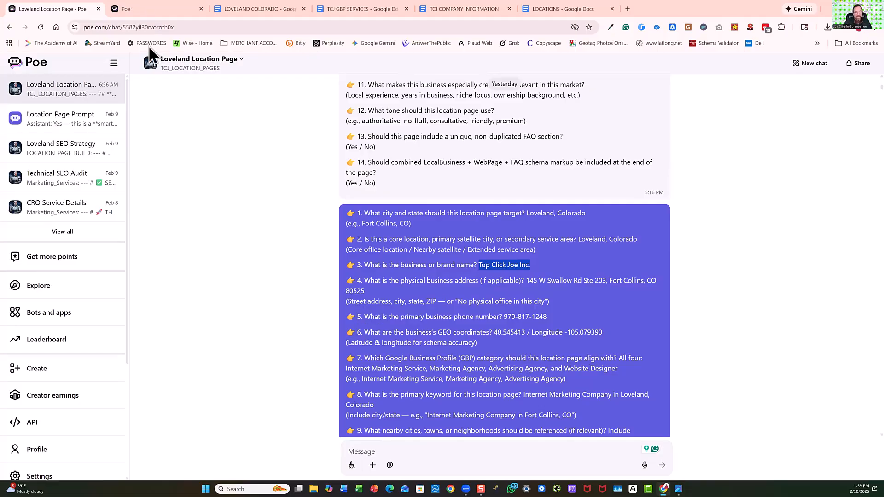
pyautogui.click(146, 10)
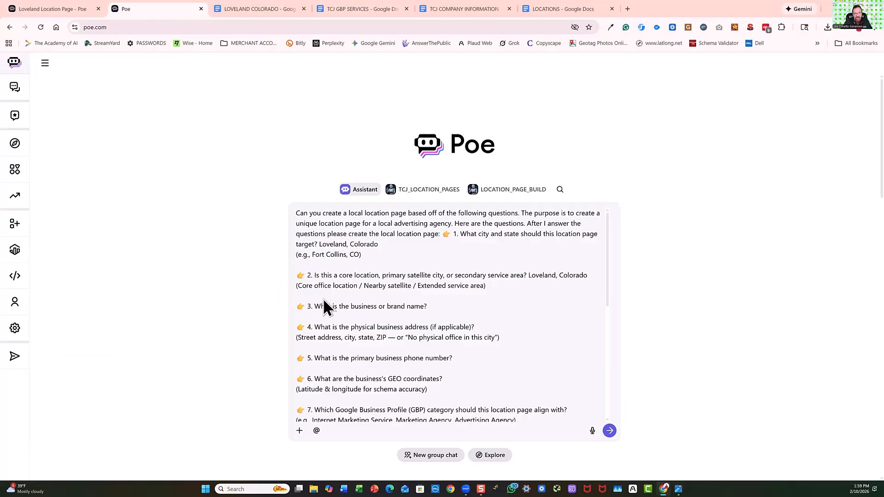
pyautogui.click(433, 305)
pyautogui.rightClick(433, 305)
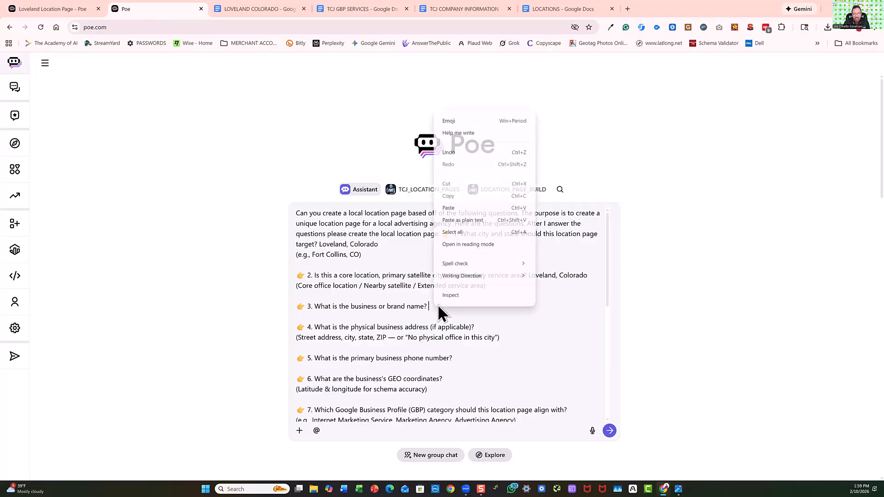
pyautogui.click(451, 208)
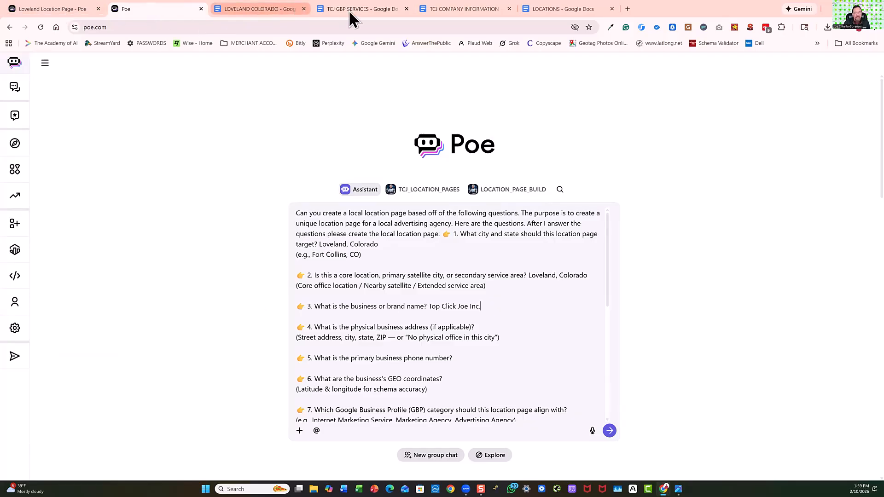
# Copy the company address from the TCJ COMPANY INFORMATION document and paste it after question 4 in the Assistant prompt.
pyautogui.click(446, 11)
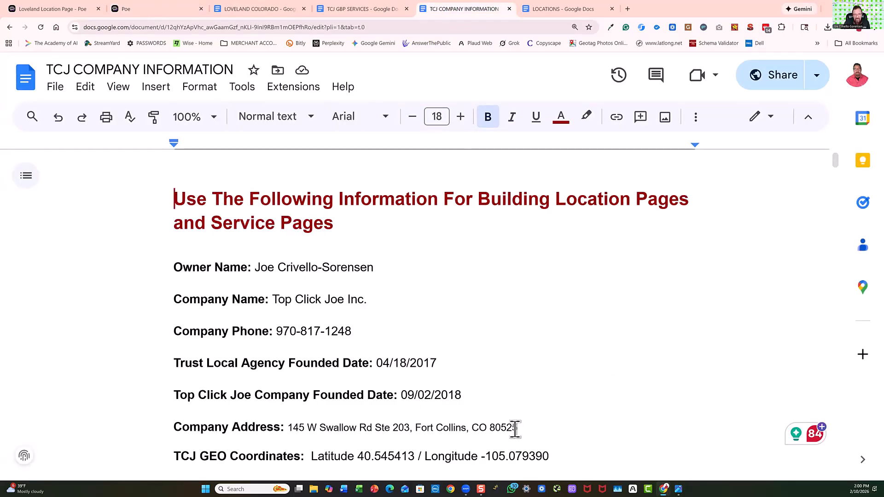
pyautogui.moveTo(514, 428); pyautogui.dragTo(291, 428)
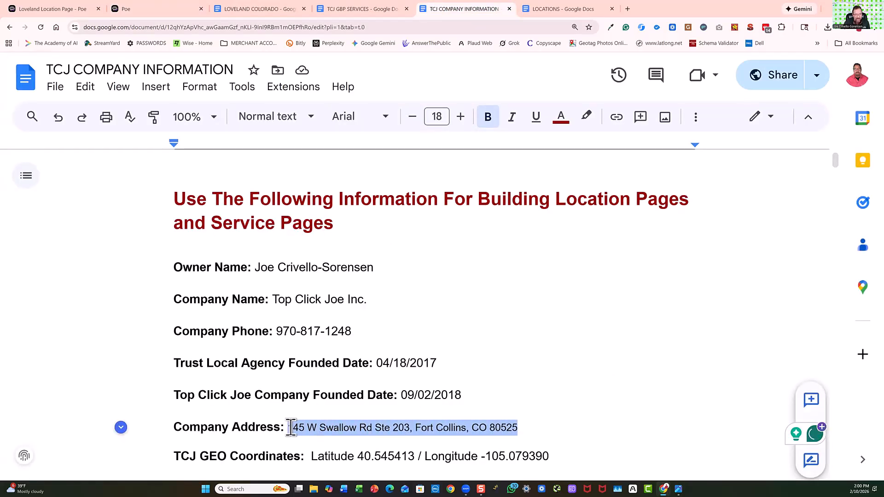
pyautogui.rightClick(332, 425)
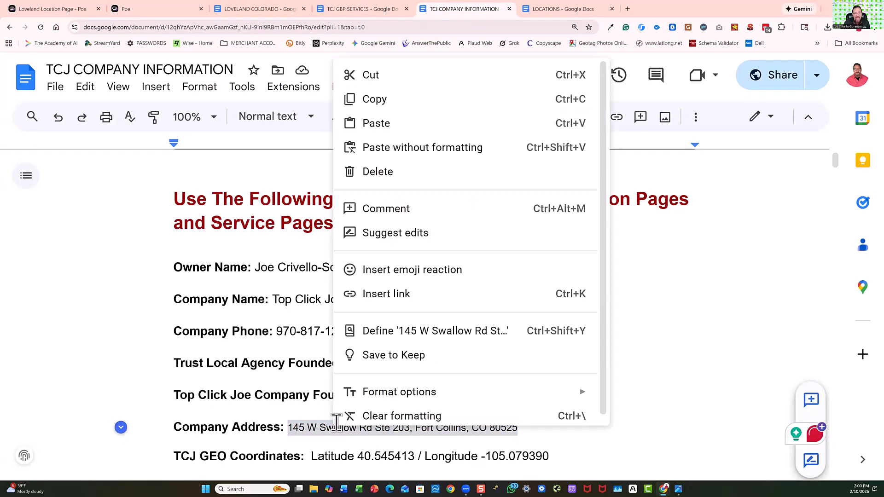
pyautogui.click(375, 110)
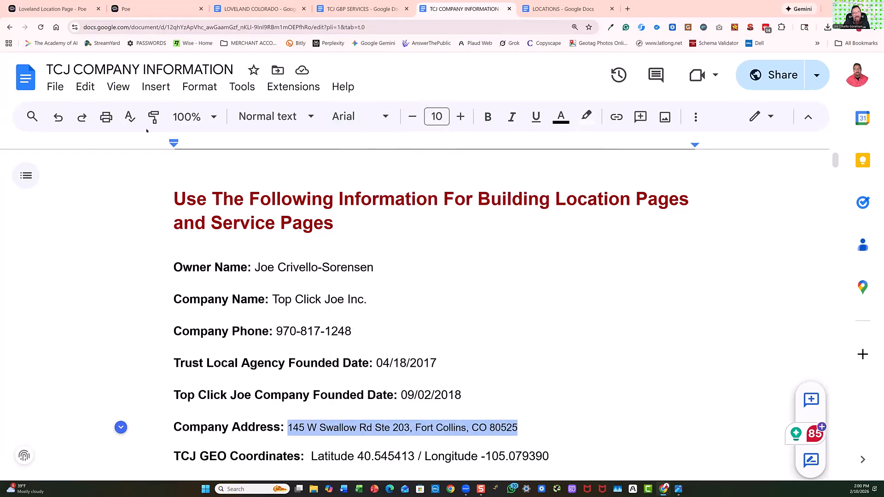
pyautogui.click(136, 7)
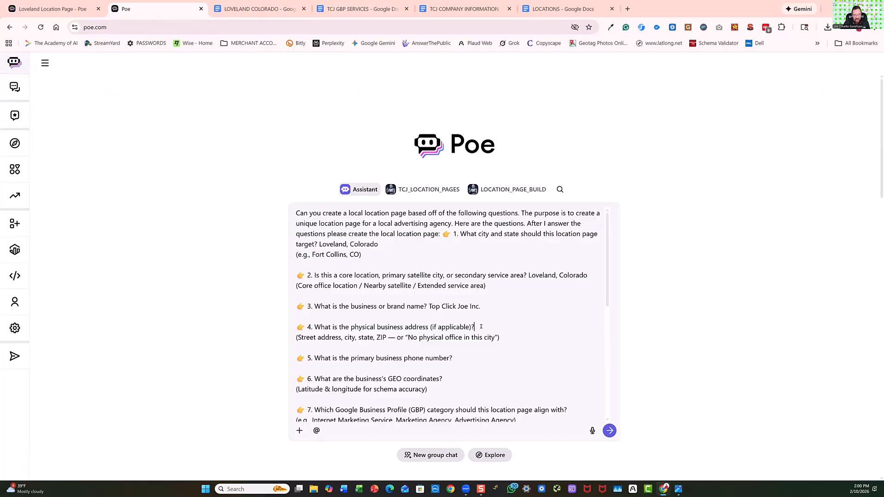
pyautogui.click(481, 327)
pyautogui.rightClick(480, 327)
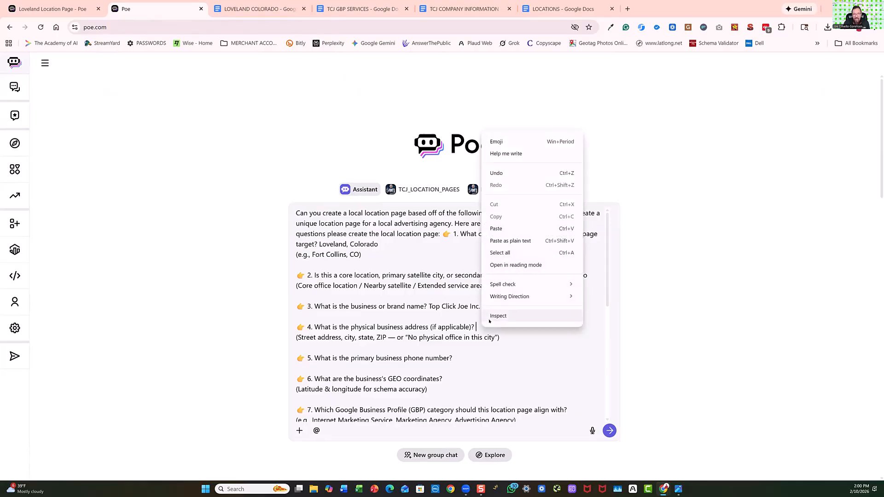
pyautogui.click(499, 230)
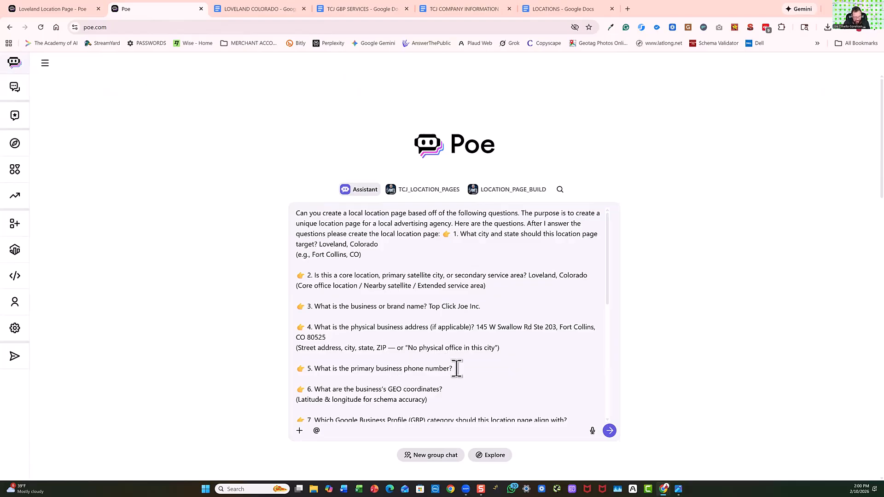
# Copy the latitude and longitude from the TCJ COMPANY INFORMATION document and paste them after the GEO coordinates question 6 in the Assistant prompt.
pyautogui.scroll(-3, 452, 393)
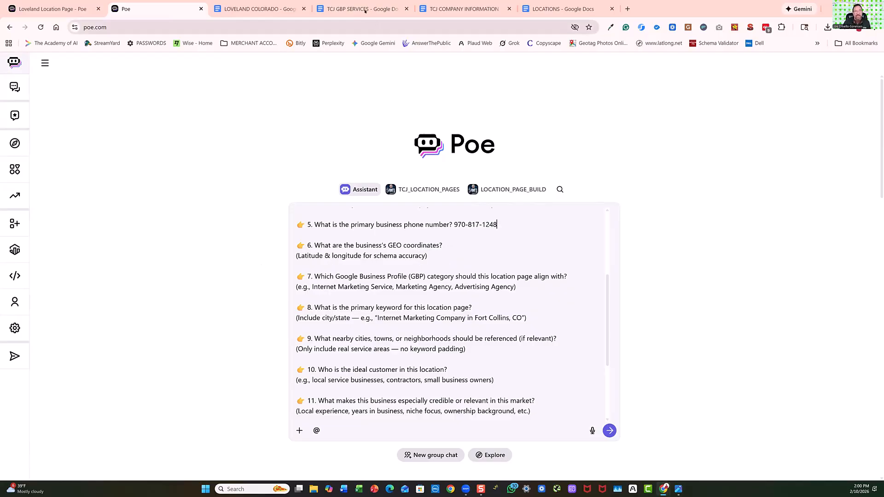
pyautogui.click(445, 9)
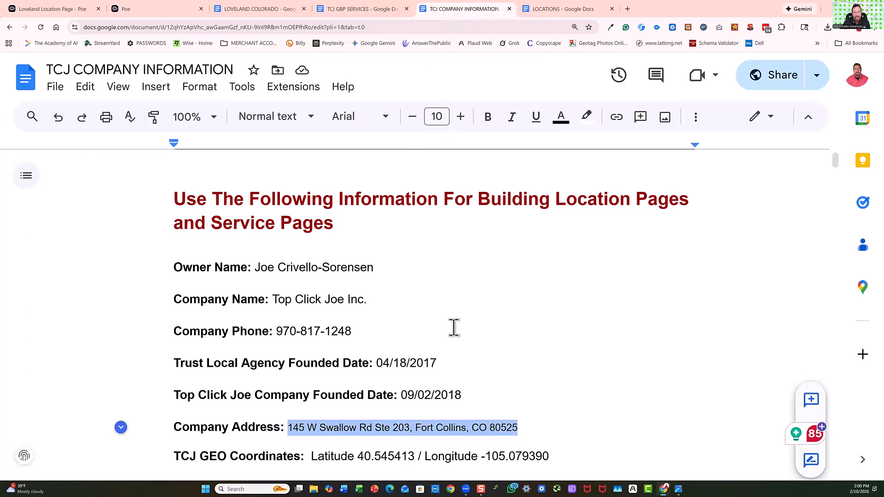
pyautogui.moveTo(549, 457); pyautogui.dragTo(312, 455)
pyautogui.hotkey('ctrl', 'c')
pyautogui.rightClick(330, 455)
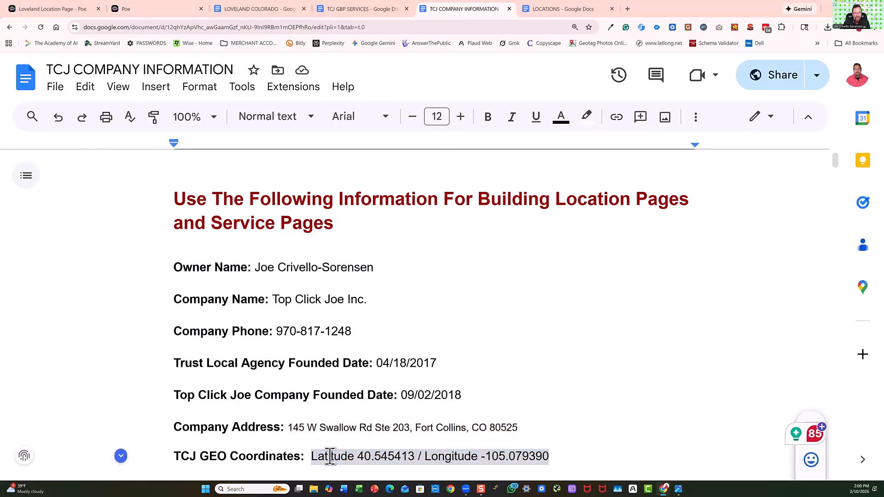
pyautogui.click(366, 130)
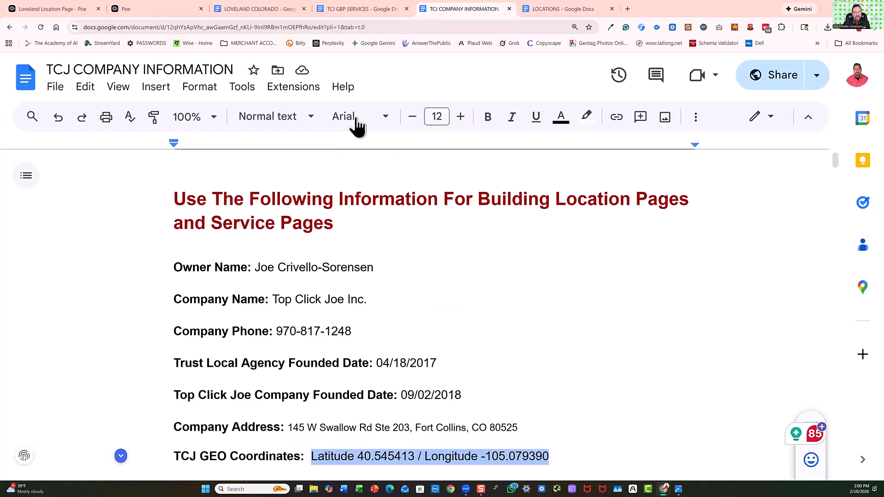
pyautogui.click(140, 14)
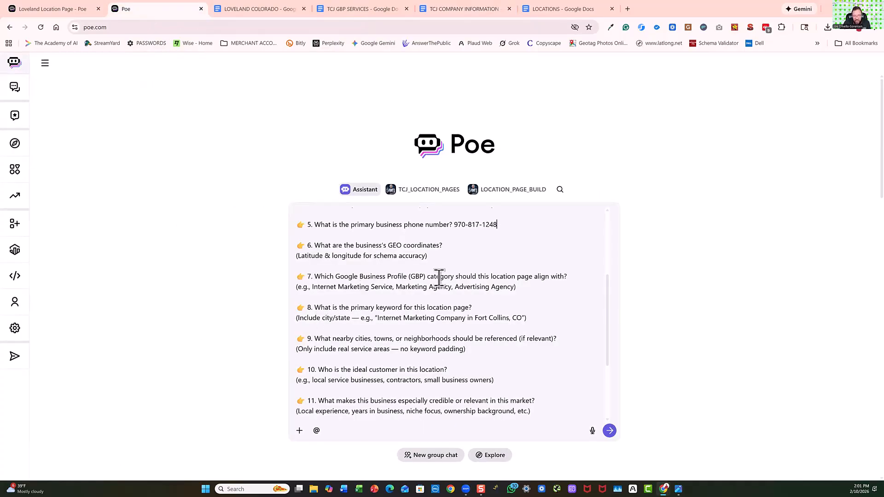
pyautogui.click(453, 247)
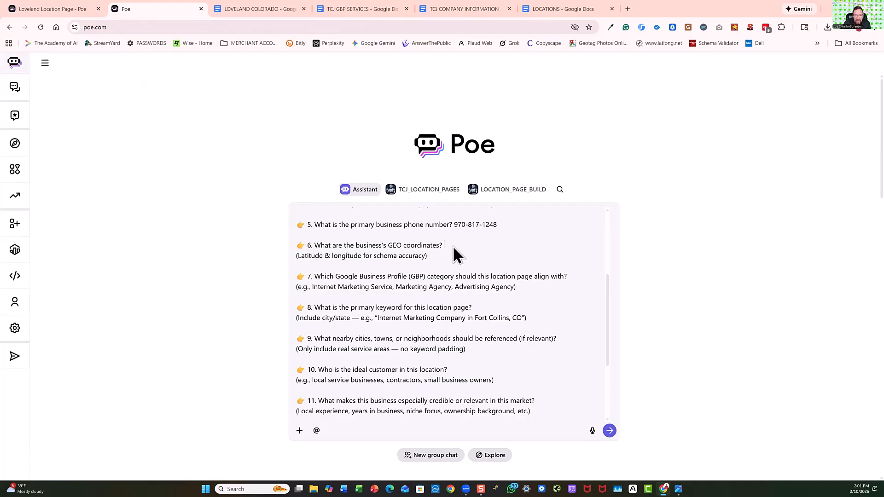
pyautogui.rightClick(456, 251)
pyautogui.click(472, 343)
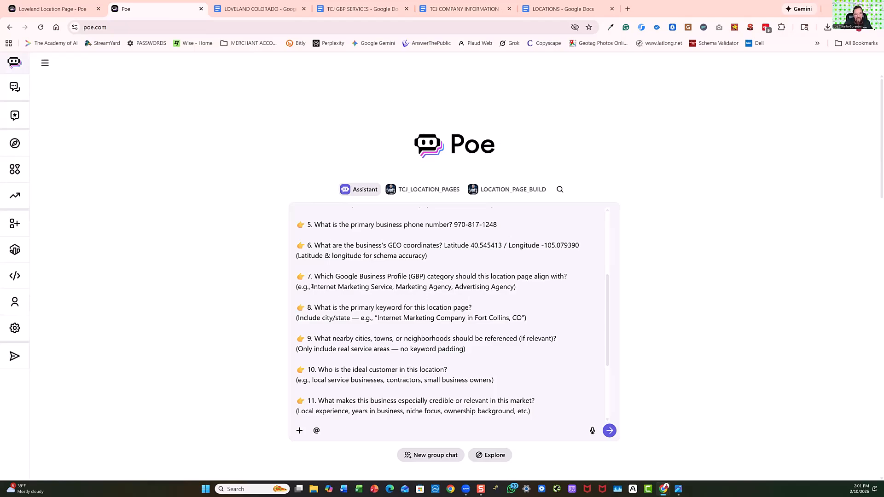
pyautogui.moveTo(311, 286); pyautogui.dragTo(513, 287)
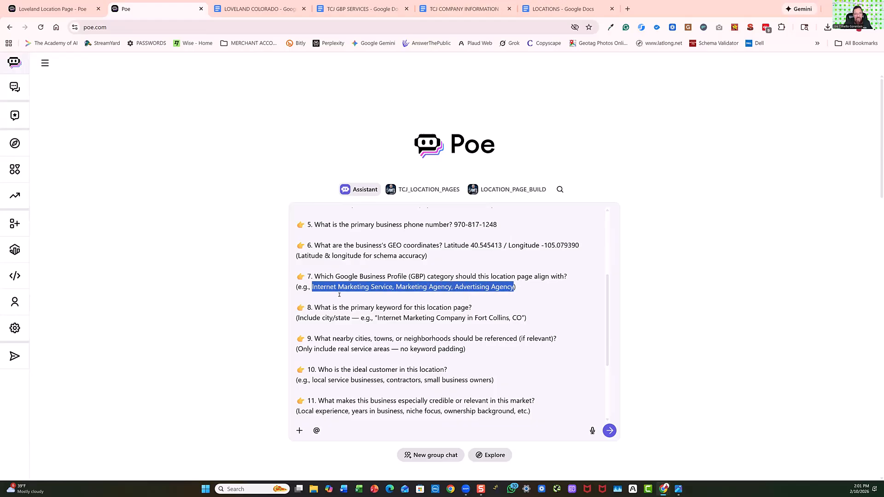
pyautogui.rightClick(404, 290)
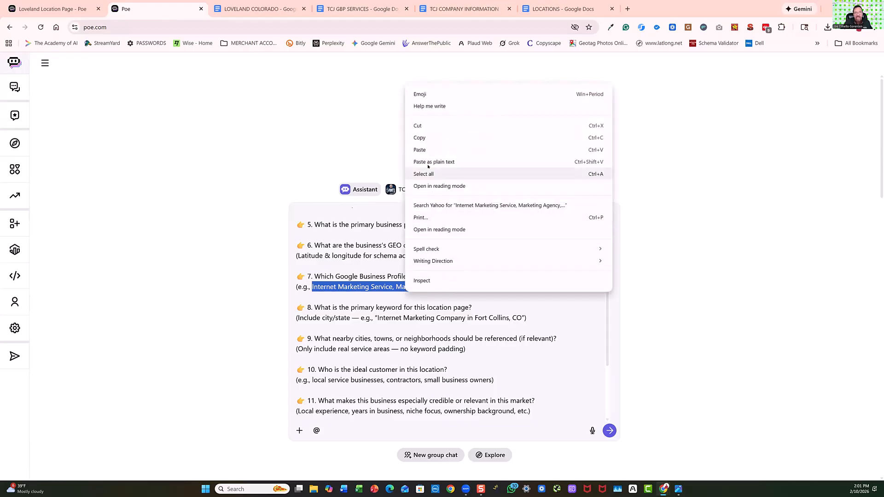
pyautogui.click(375, 296)
# Copy "All four: Internet Marketing Service, Marketing Agency, Advertising Agency, and Website Designer" from the Loveland chat and paste it after question 7 in the Assistant prompt.
pyautogui.click(51, 9)
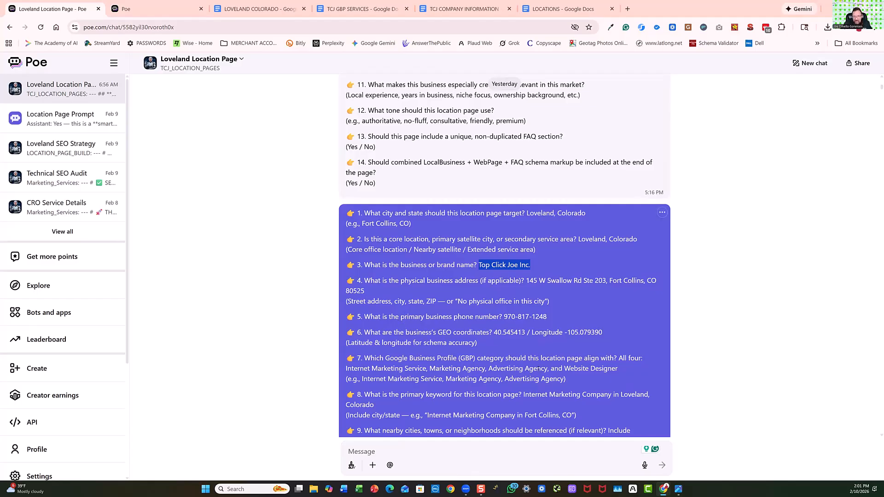
pyautogui.click(619, 357)
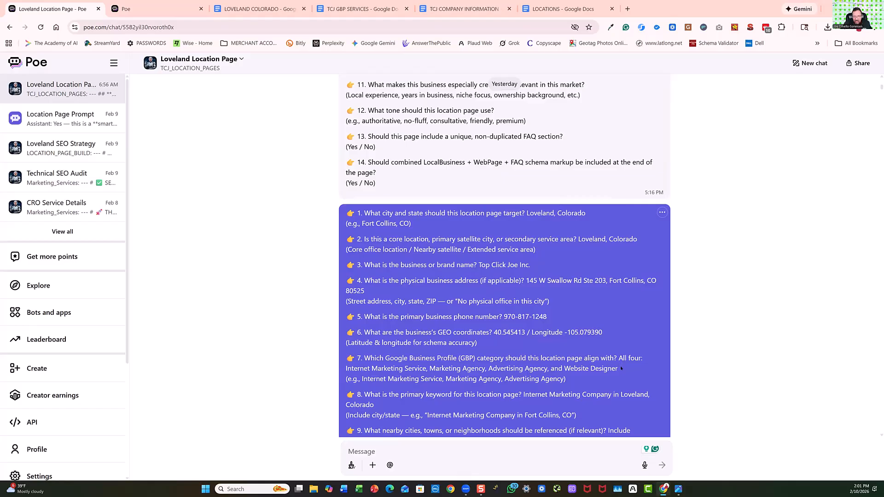
pyautogui.moveTo(620, 368); pyautogui.dragTo(622, 371)
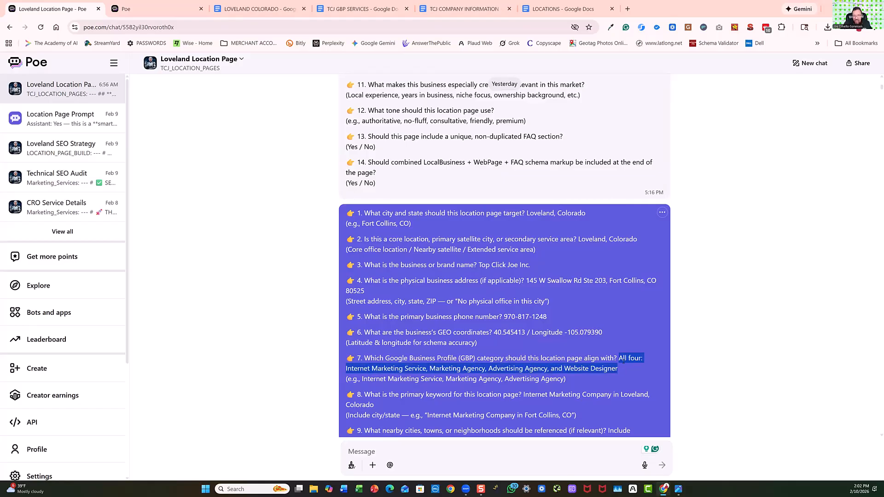
pyautogui.rightClick(621, 359)
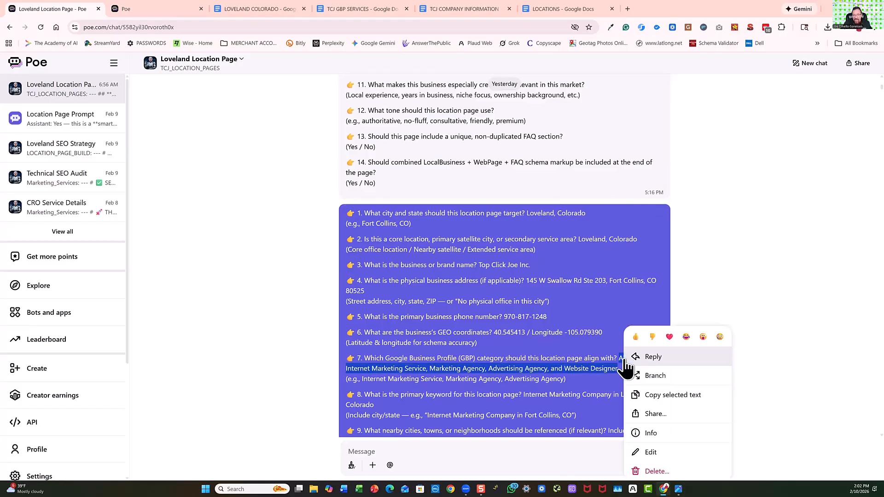
pyautogui.click(657, 393)
pyautogui.click(145, 11)
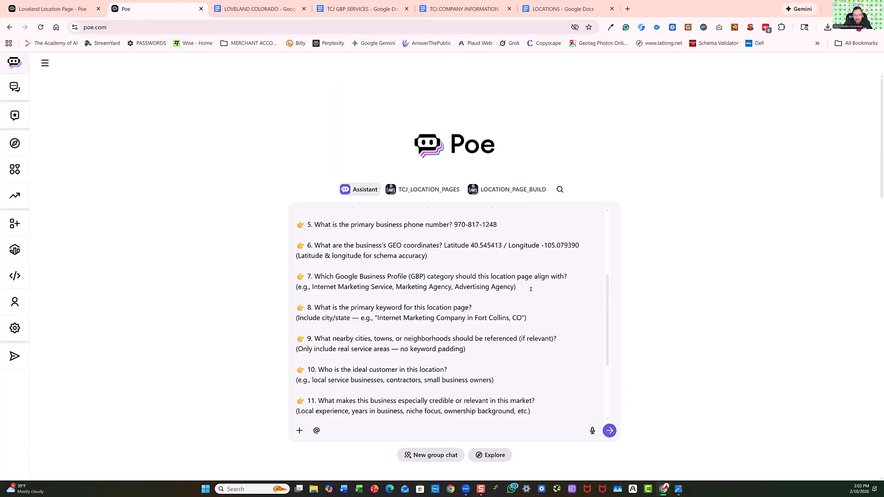
pyautogui.rightClick(570, 277)
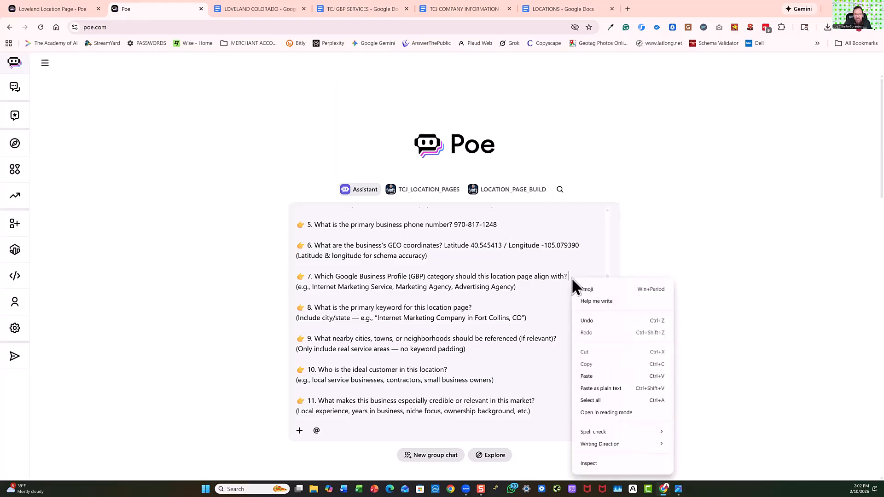
pyautogui.click(589, 377)
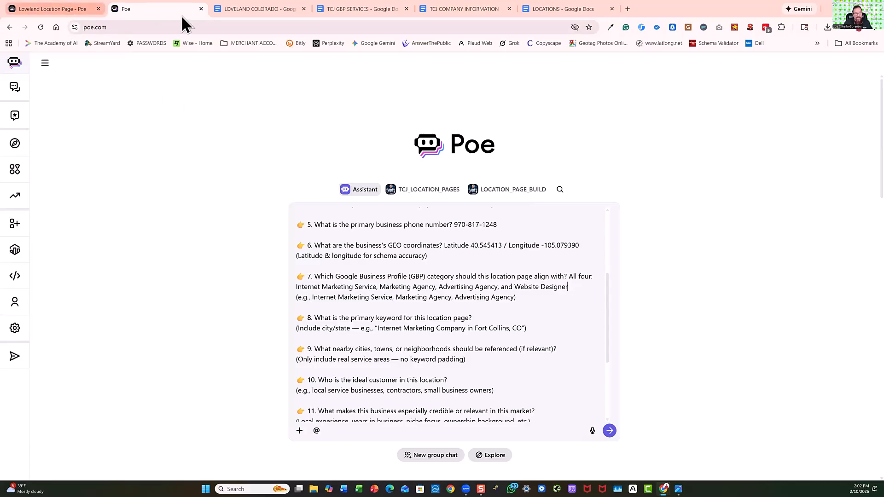
# Find the primary GBP category in the TCJ GBP SERVICES document and copy its heading "Internet Marketing Service".
pyautogui.click(449, 11)
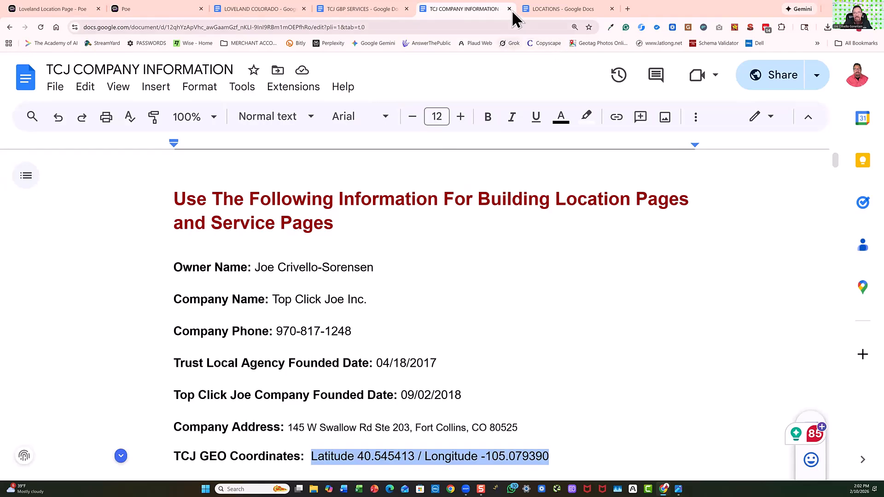
pyautogui.click(375, 12)
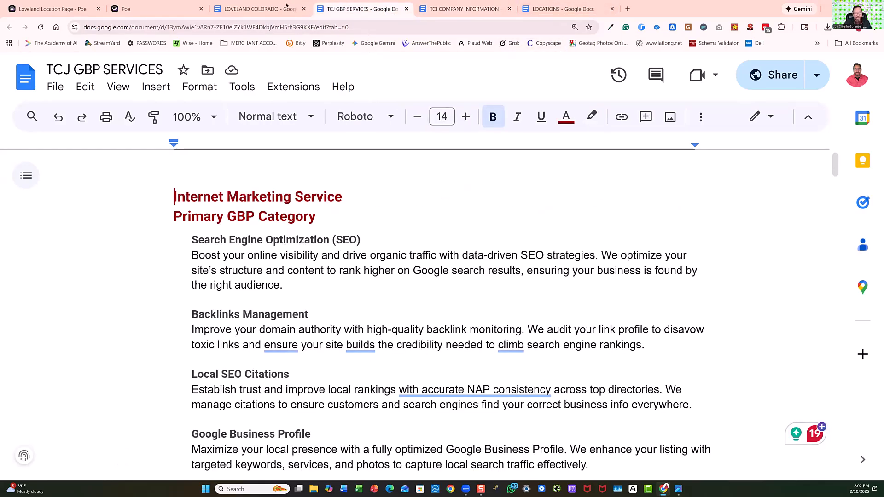
pyautogui.click(270, 10)
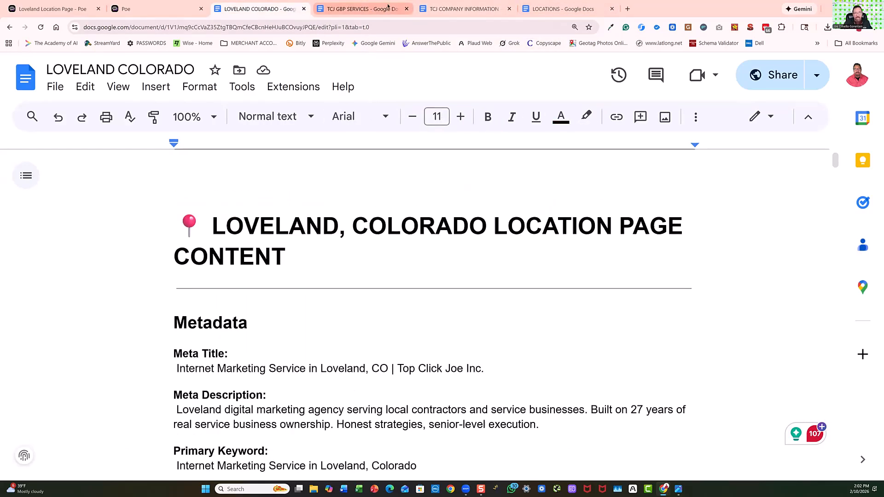
pyautogui.click(450, 7)
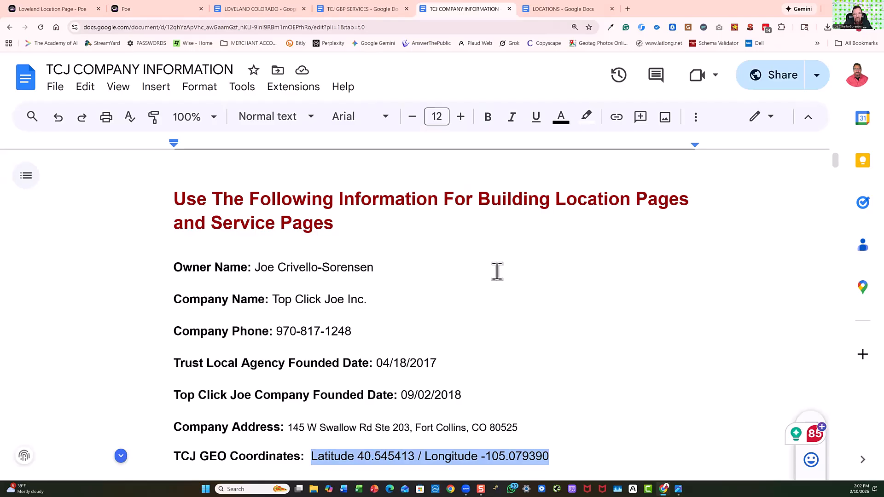
pyautogui.click(382, 16)
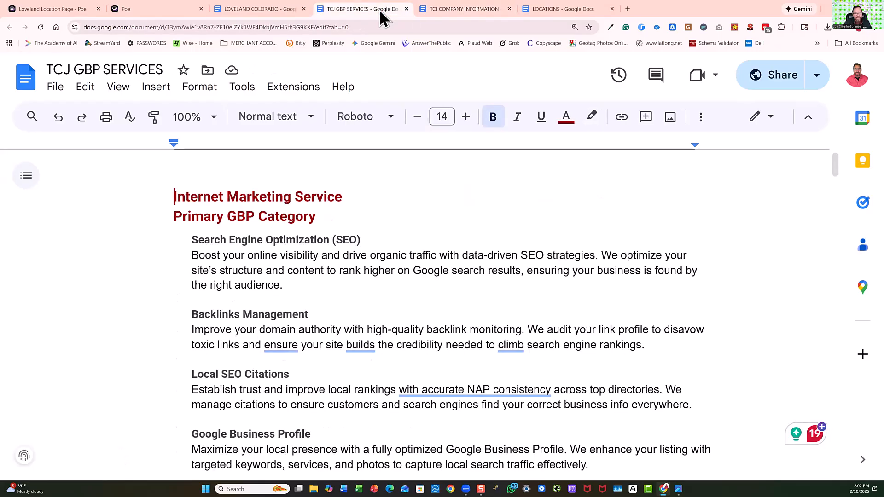
pyautogui.moveTo(174, 197); pyautogui.dragTo(340, 195)
pyautogui.hotkey('ctrl', 'c')
pyautogui.rightClick(315, 198)
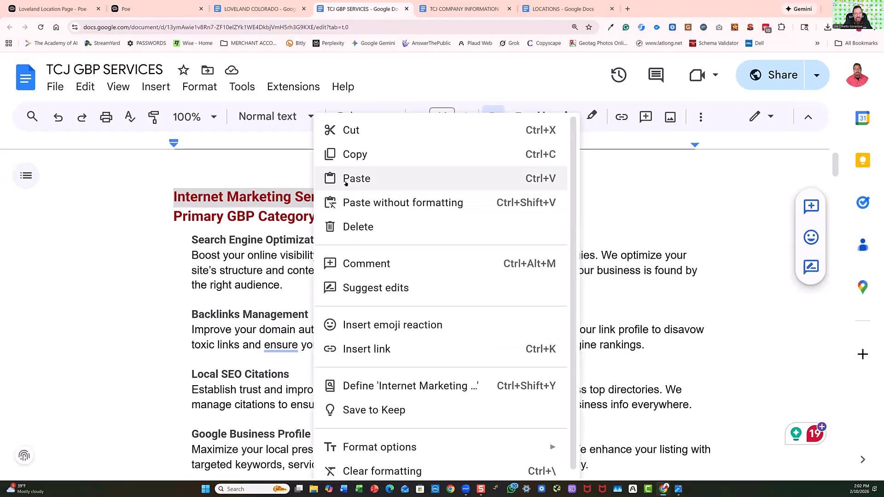
pyautogui.click(346, 154)
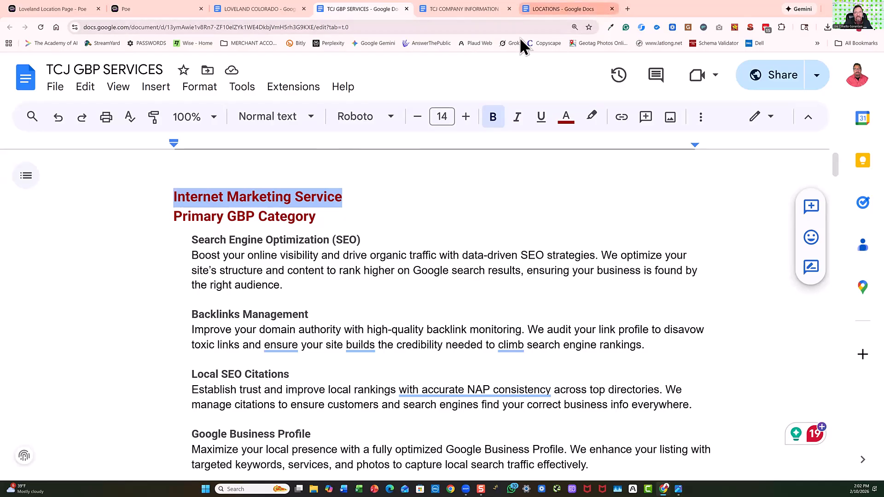
# Paste the copied "Internet Marketing Service" after the primary keyword question 8 in the Assistant prompt.
pyautogui.click(153, 14)
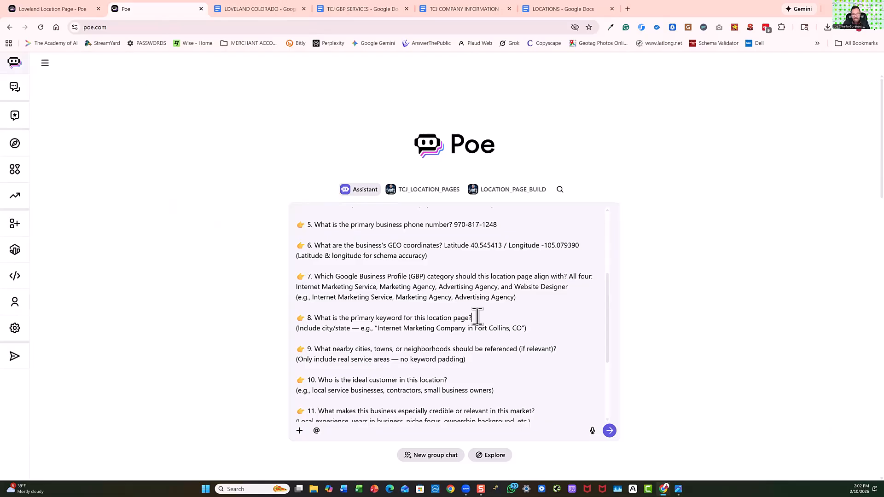
pyautogui.scroll(3, 477, 316)
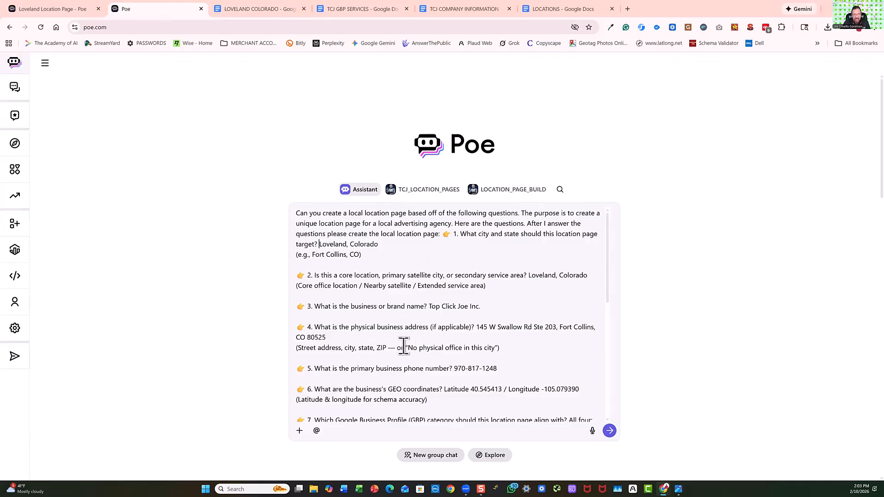
pyautogui.scroll(-3, 405, 332)
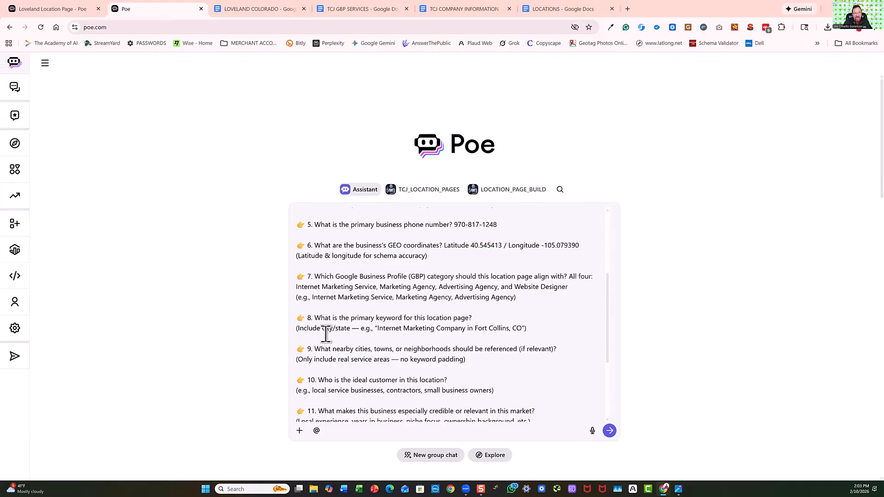
pyautogui.rightClick(480, 313)
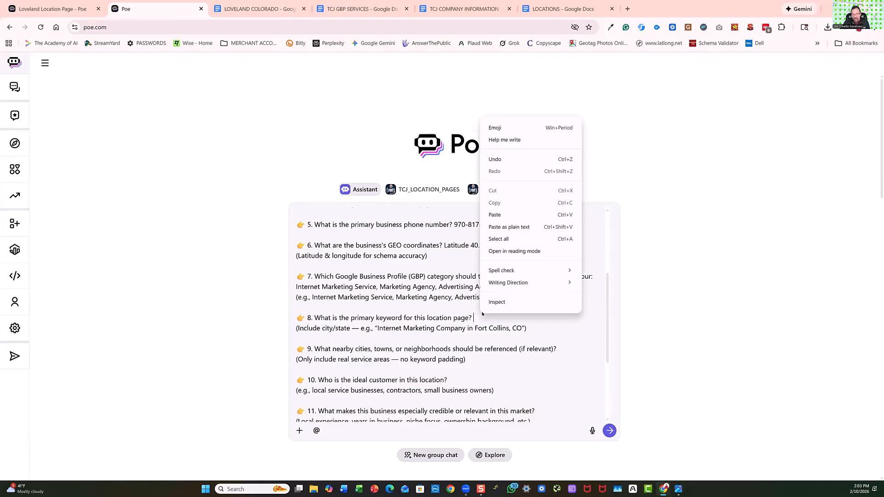
pyautogui.click(502, 215)
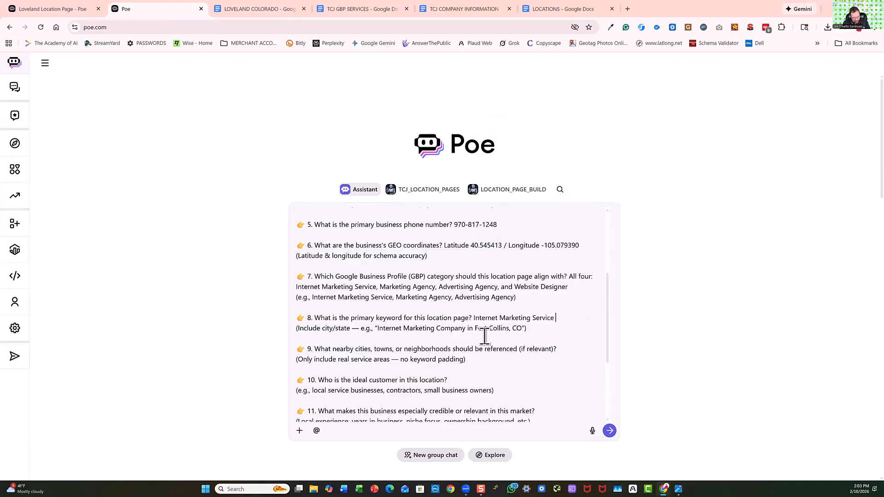
# Complete the primary keyword in question 8 by adding "Loveland, Colorado" after "Internet Marketing Service".
pyautogui.press('capslock')
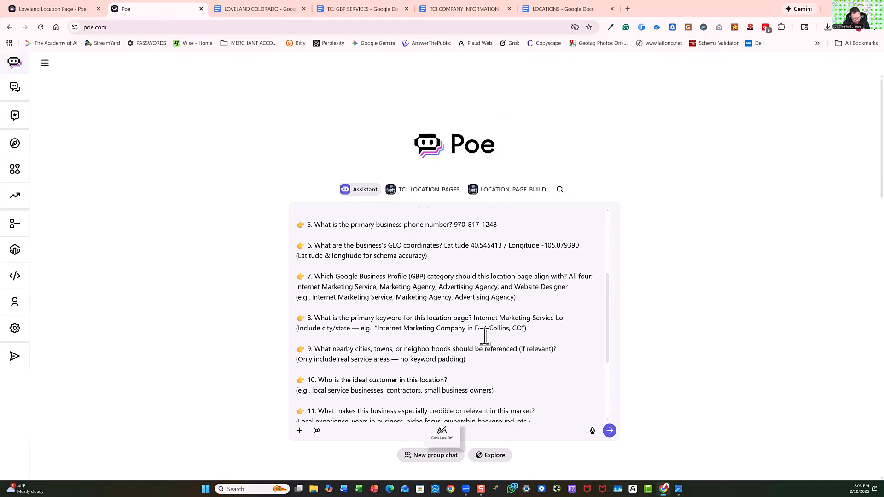
pyautogui.write('Loveland')
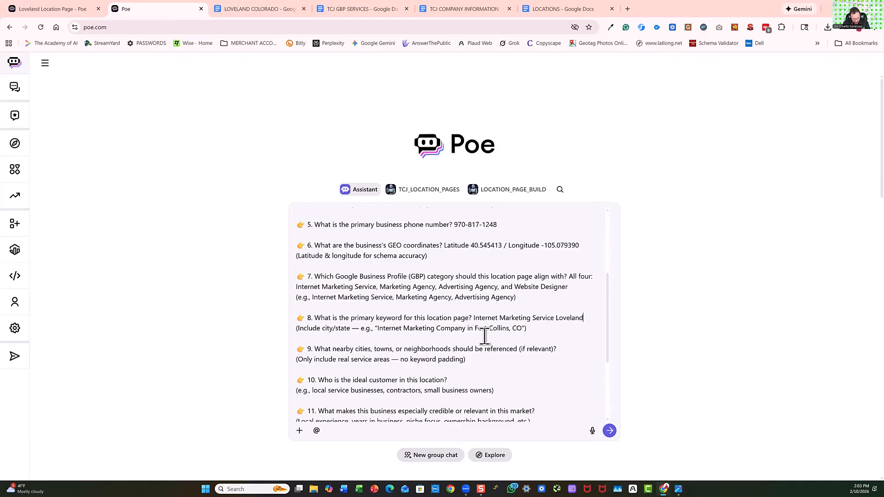
pyautogui.write(',')
pyautogui.press('capslock')
pyautogui.write('Col')
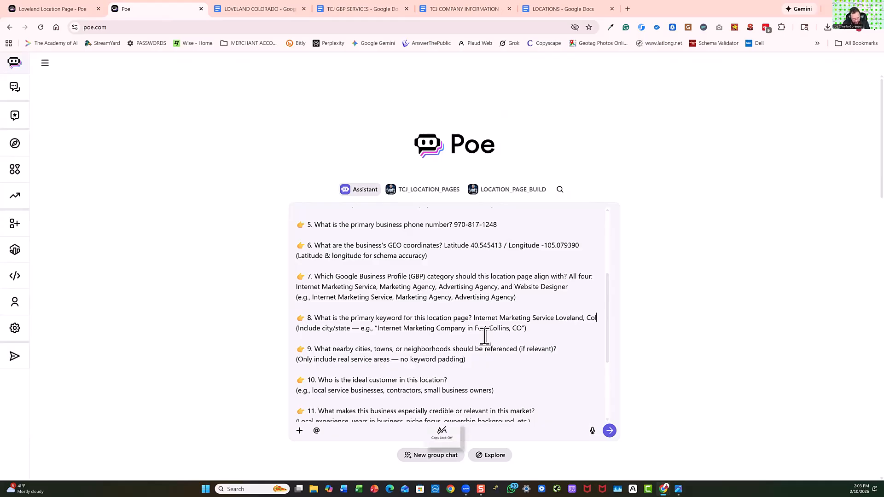
pyautogui.write('orado')
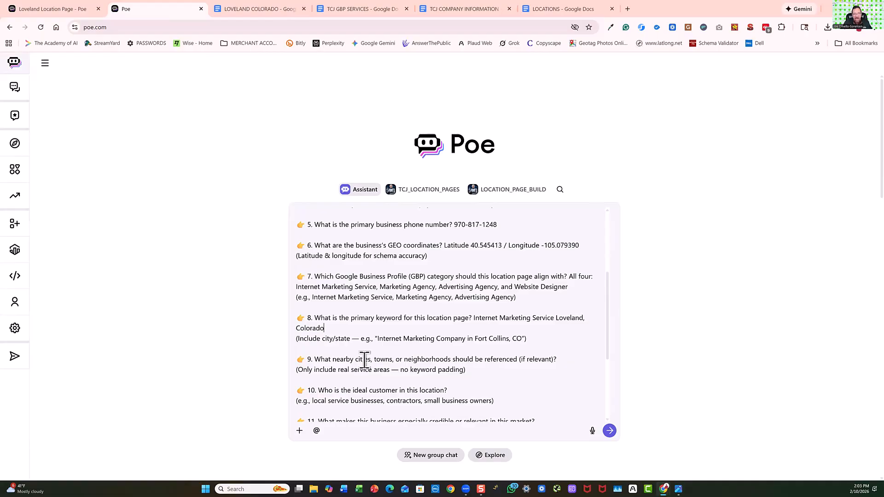
# Review questions 9 to 14 in the Assistant prompt and the earlier answers from question 8 onward in the Loveland chat.
pyautogui.scroll(-3, 360, 359)
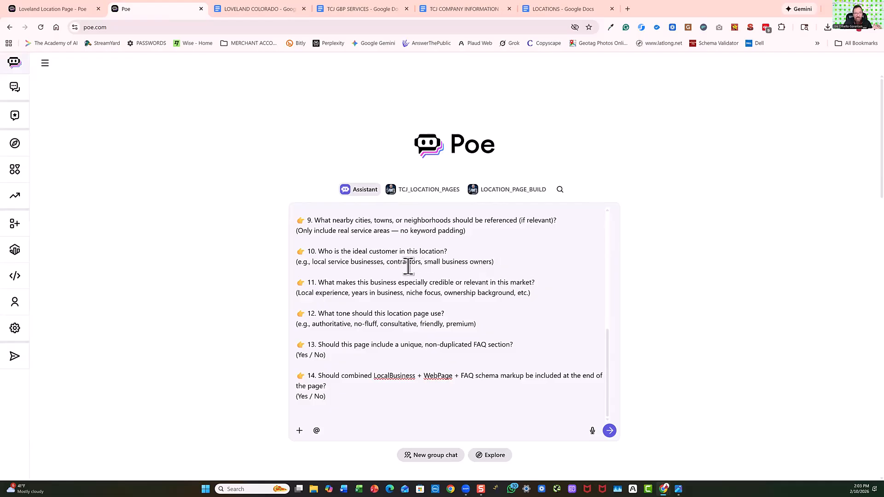
pyautogui.scroll(3, 409, 265)
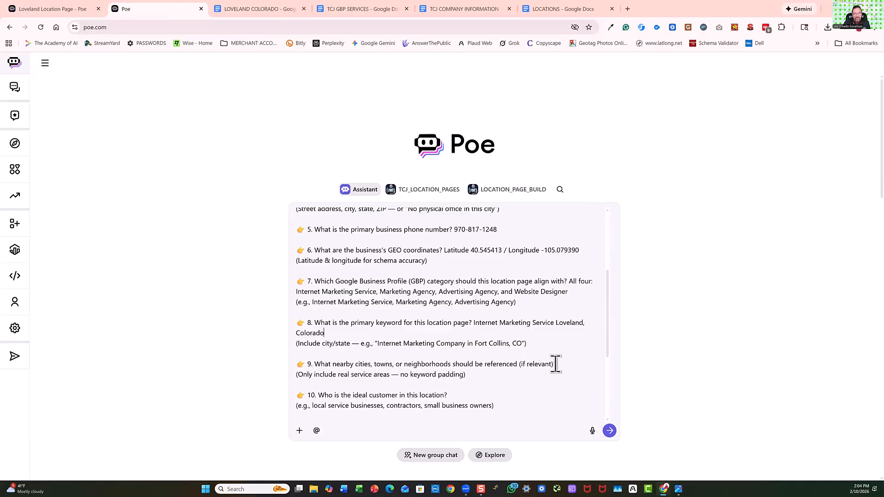
pyautogui.click(61, 9)
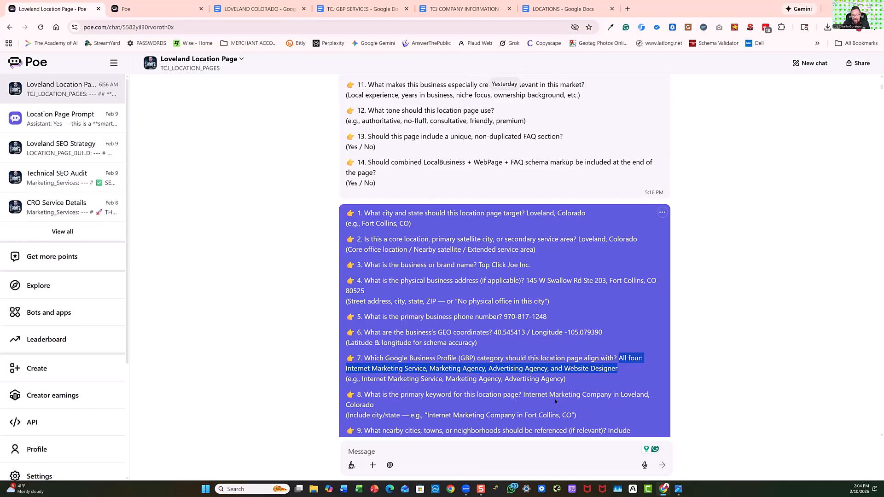
pyautogui.scroll(-3, 598, 398)
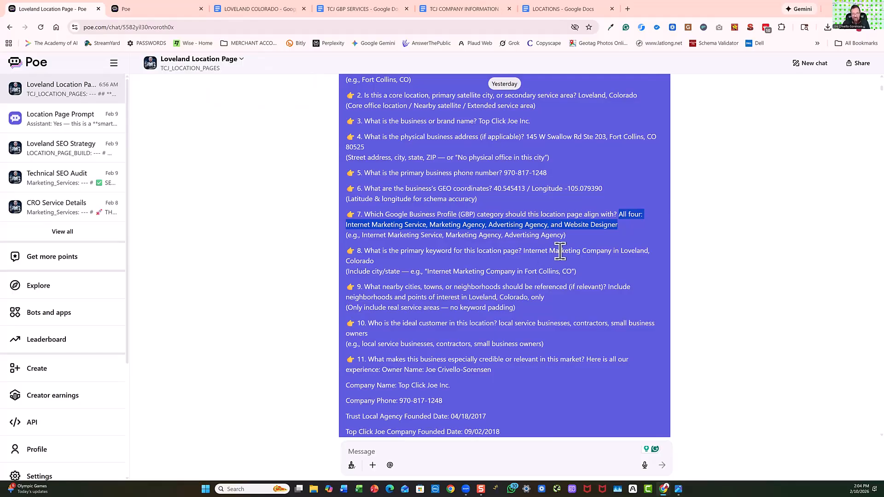
# Open Google in a new browser tab and switch to the Google account that manages the company's Business Profile.
pyautogui.click(627, 9)
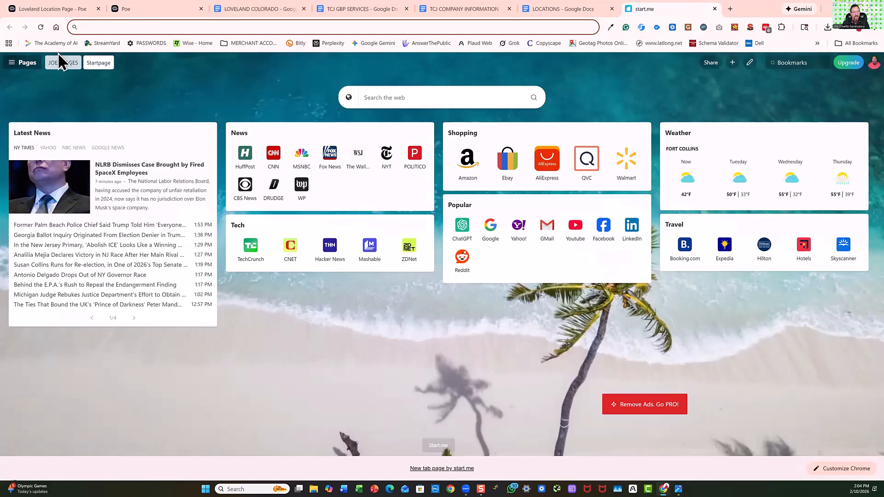
pyautogui.click(59, 64)
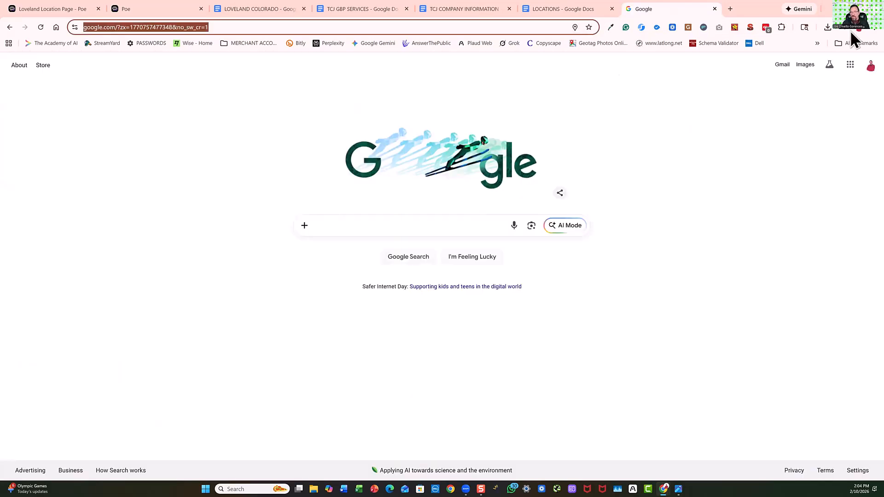
pyautogui.click(851, 30)
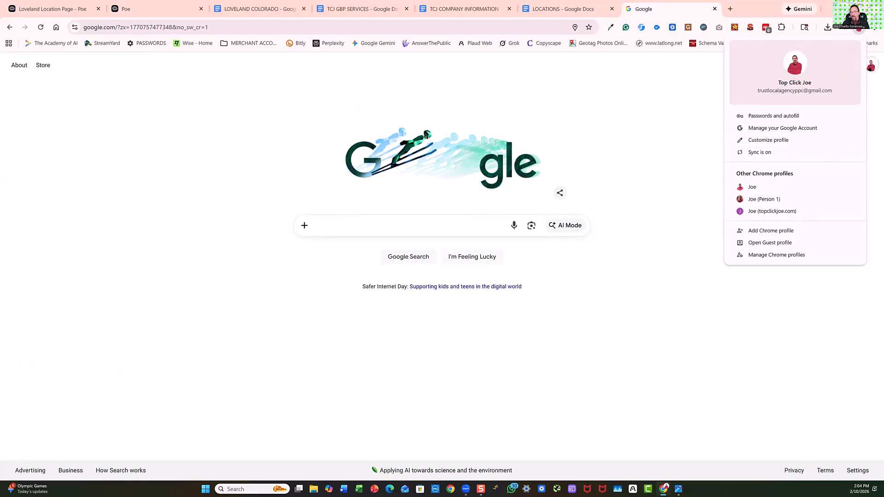
pyautogui.click(870, 65)
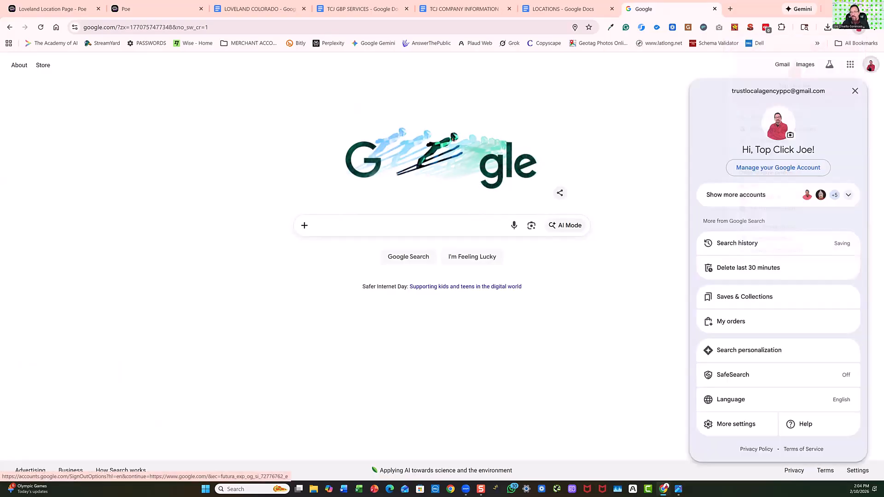
pyautogui.click(849, 197)
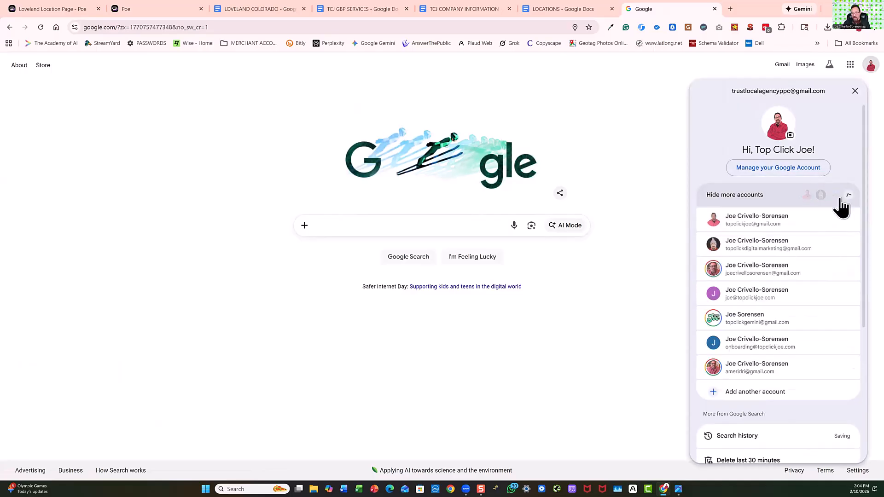
pyautogui.click(765, 237)
# Search Google for "top click joe inc." and open the services list of its Business Profile.
pyautogui.click(365, 221)
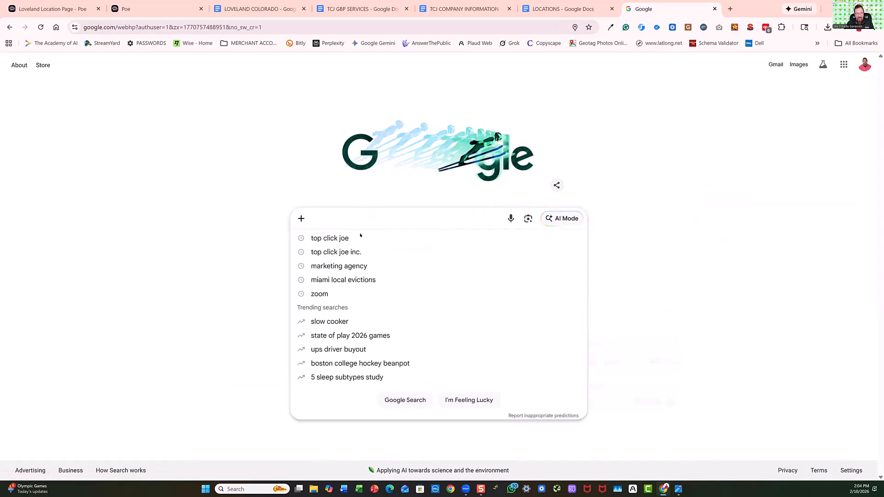
pyautogui.click(360, 251)
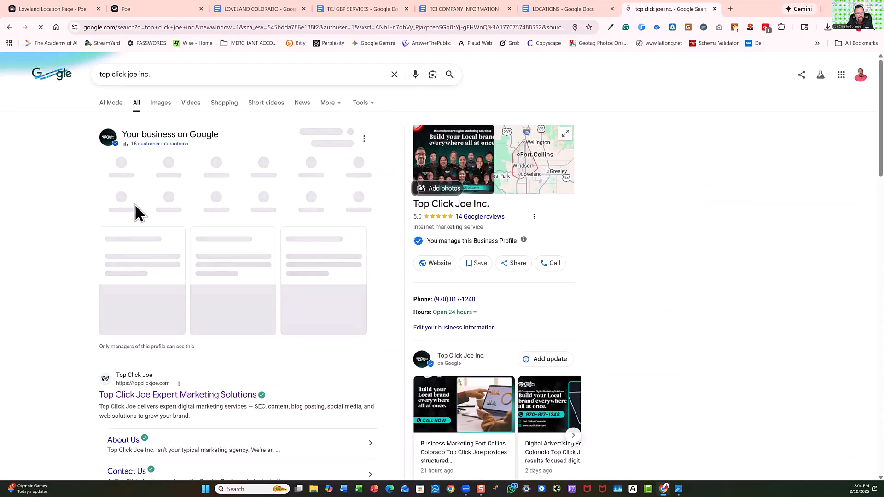
pyautogui.click(119, 199)
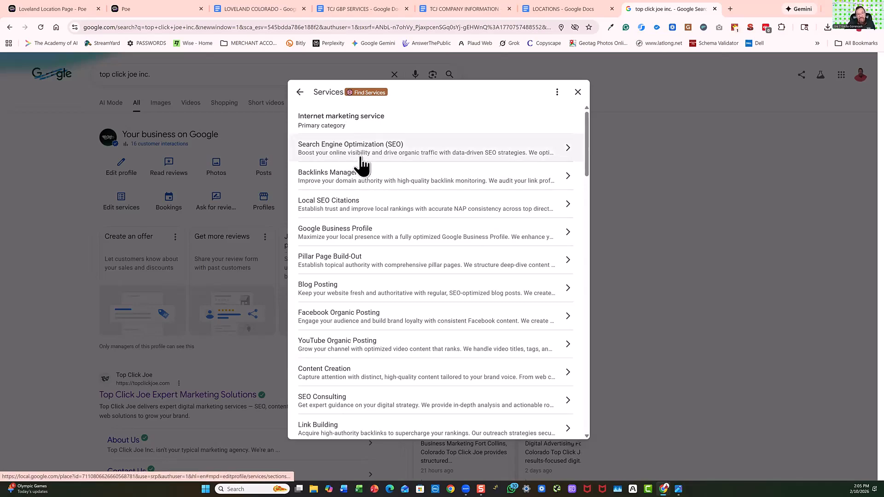
# Examine the services listed under the primary category and each additional category of the Business Profile.
pyautogui.scroll(-3, 355, 170)
pyautogui.scroll(-3, 355, 174)
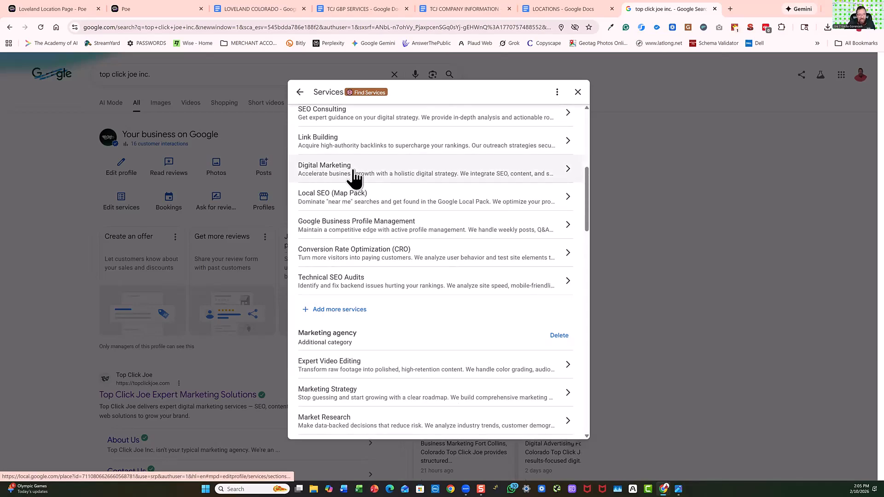
pyautogui.scroll(-3, 355, 177)
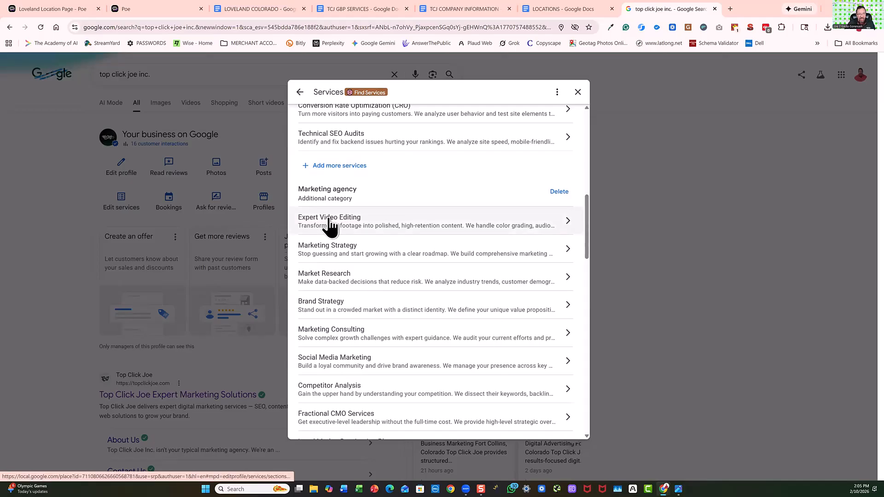
pyautogui.scroll(-3, 338, 249)
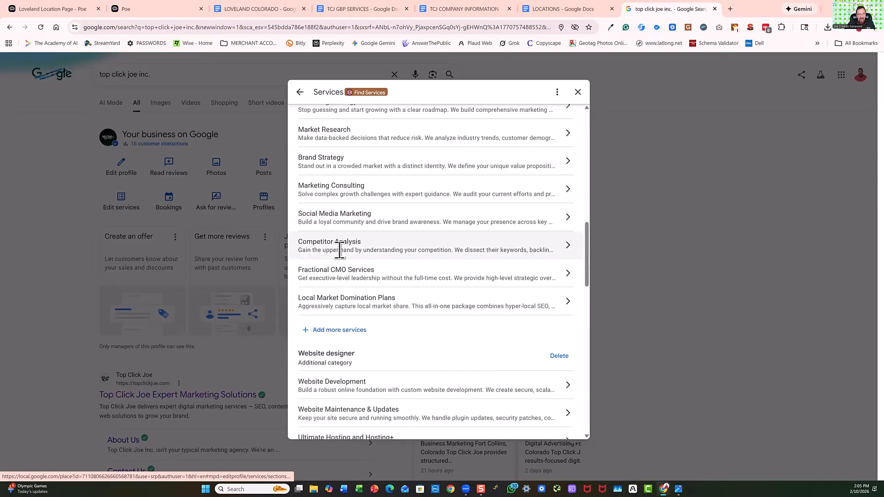
pyautogui.scroll(-3, 340, 251)
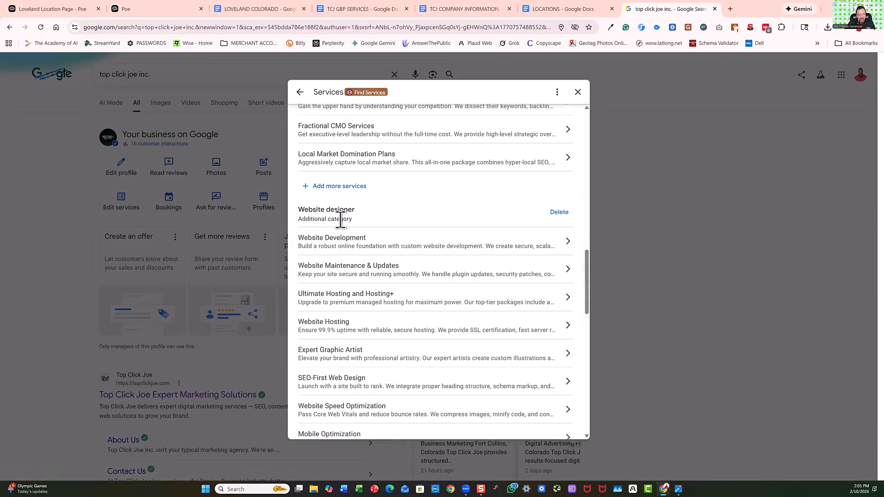
pyautogui.scroll(-6, 324, 248)
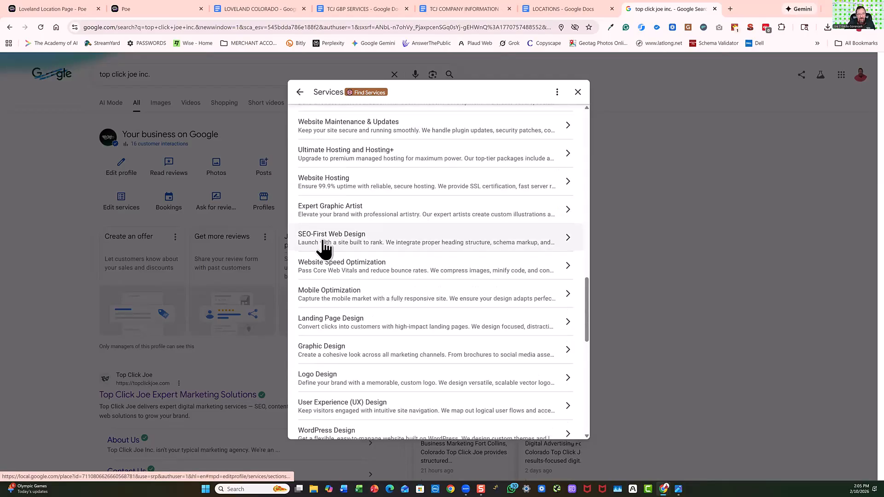
pyautogui.scroll(-3, 325, 266)
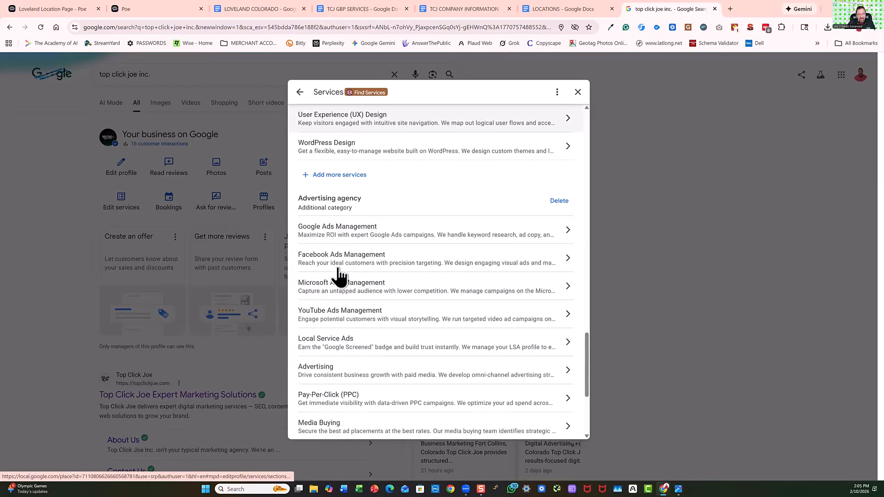
pyautogui.scroll(-4, 321, 267)
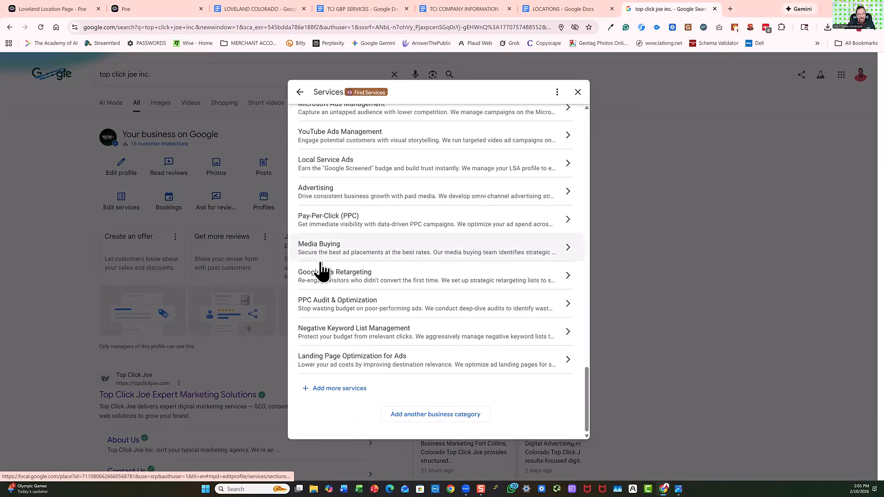
pyautogui.scroll(8, 347, 322)
pyautogui.scroll(10, 373, 262)
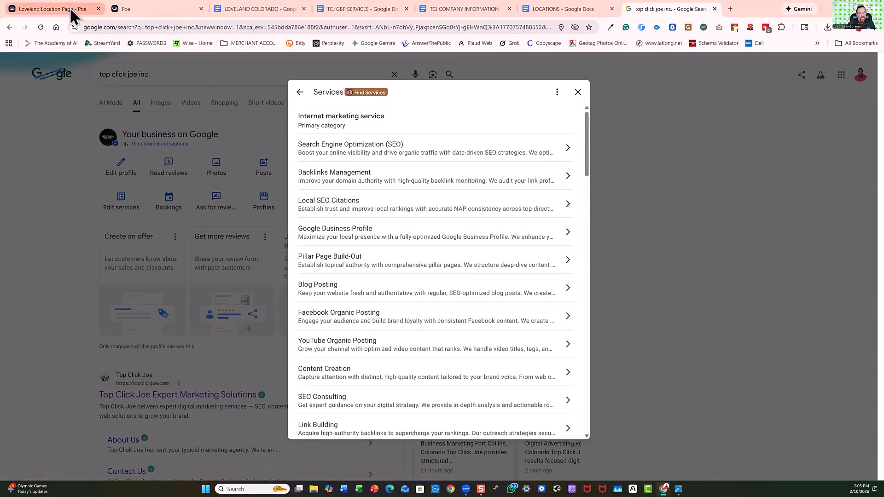
# Answer question 9 with "Include neighborhoods and points of interest in Loveland, Colorado, only", copied from the earlier Loveland Location Page chat.
pyautogui.click(146, 13)
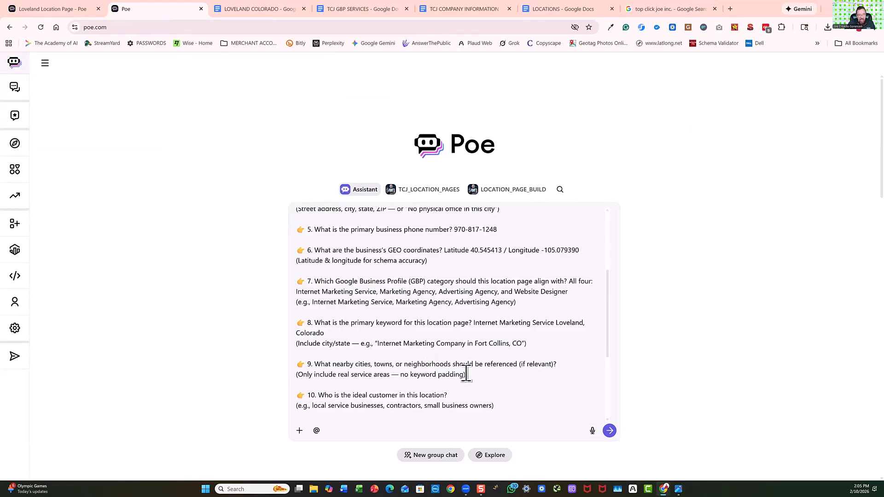
pyautogui.click(65, 11)
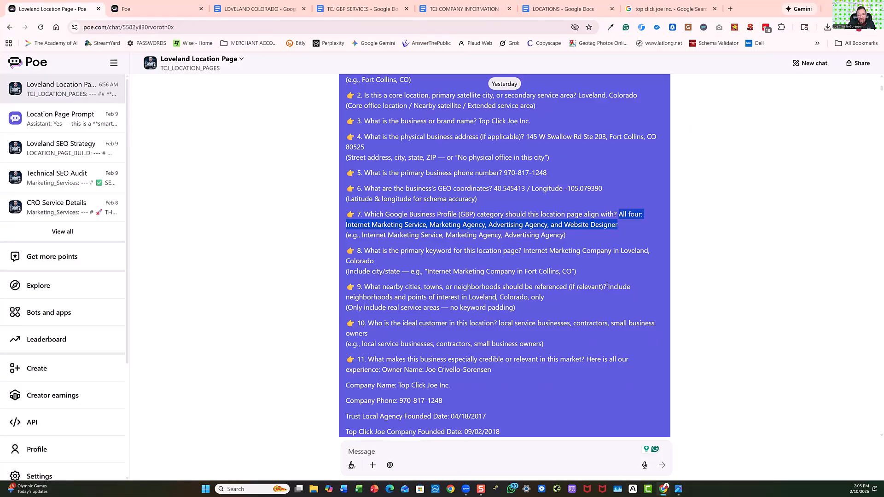
pyautogui.moveTo(606, 287); pyautogui.dragTo(610, 296)
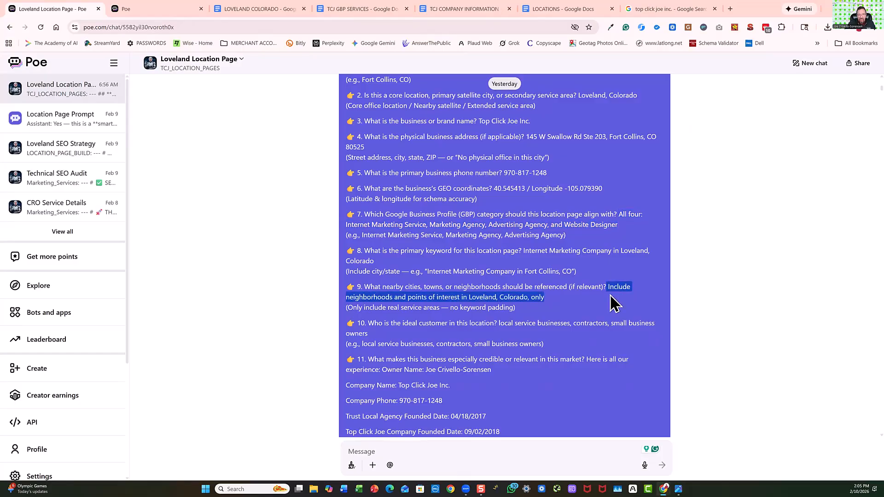
pyautogui.rightClick(509, 296)
pyautogui.click(559, 365)
pyautogui.click(163, 10)
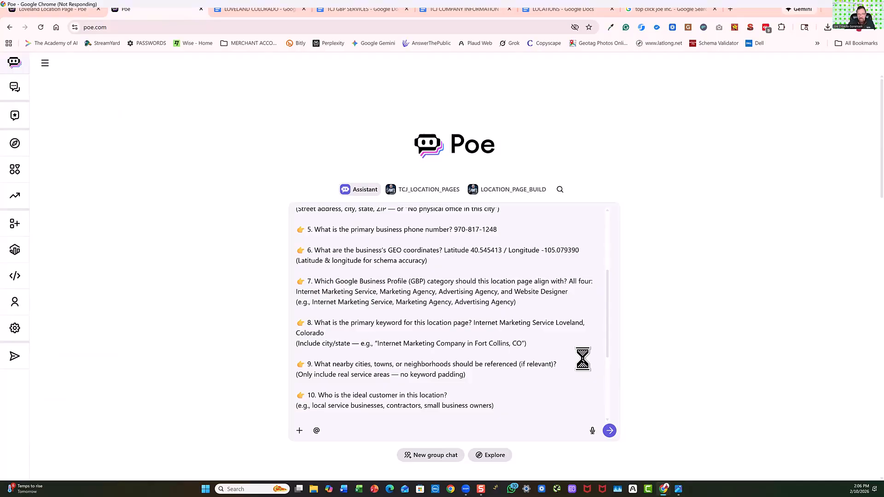
pyautogui.click(582, 358)
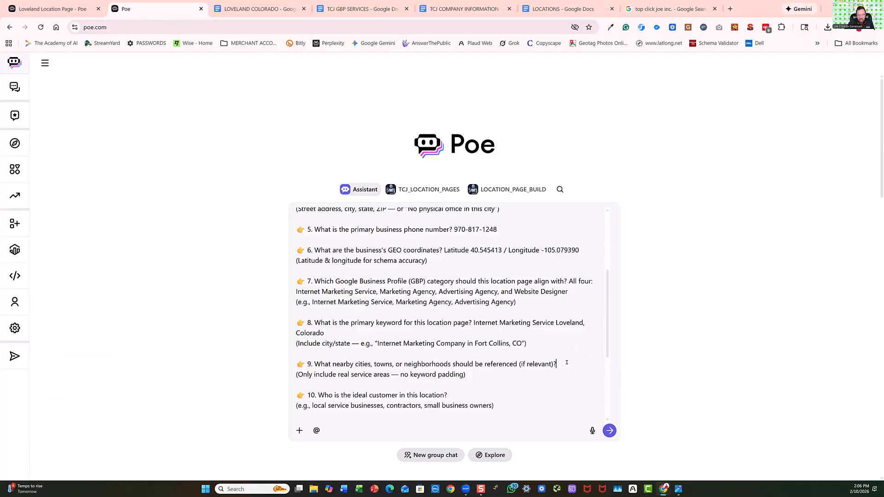
pyautogui.rightClick(564, 363)
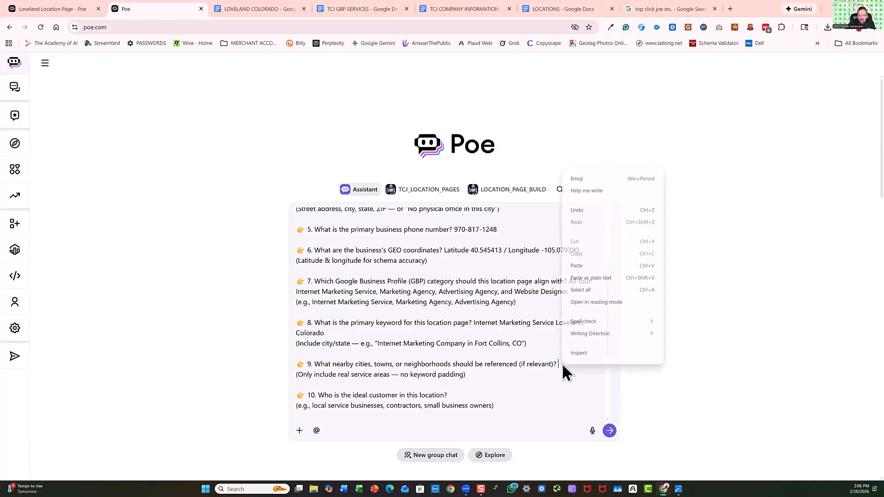
pyautogui.click(577, 266)
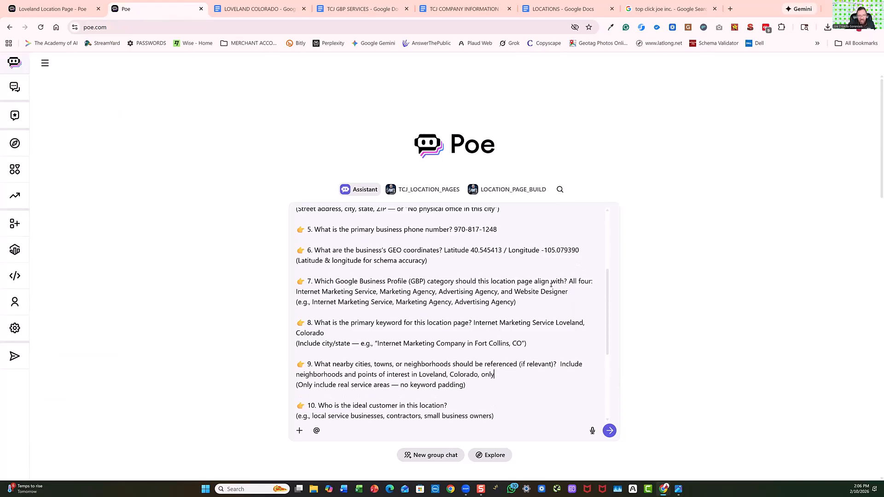
# Answer question 10 with its own example text, "local service businesses, contractors, small business owners".
pyautogui.scroll(-3, 418, 386)
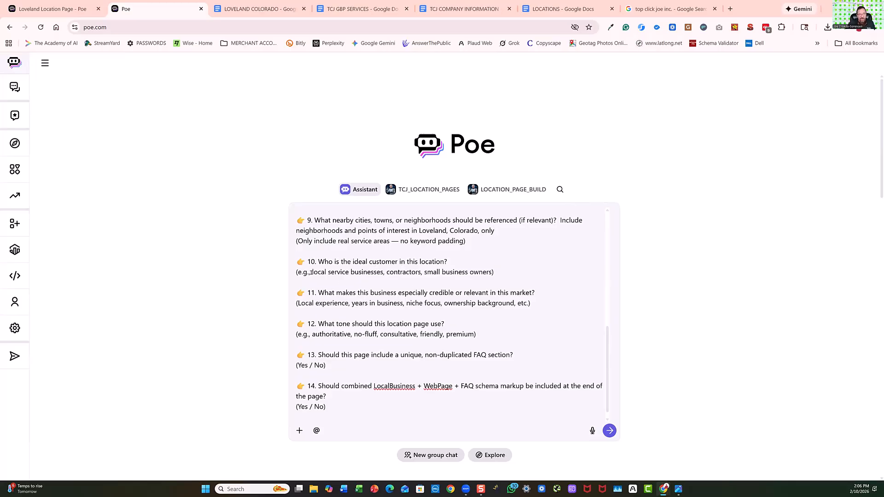
pyautogui.moveTo(312, 272); pyautogui.dragTo(490, 275)
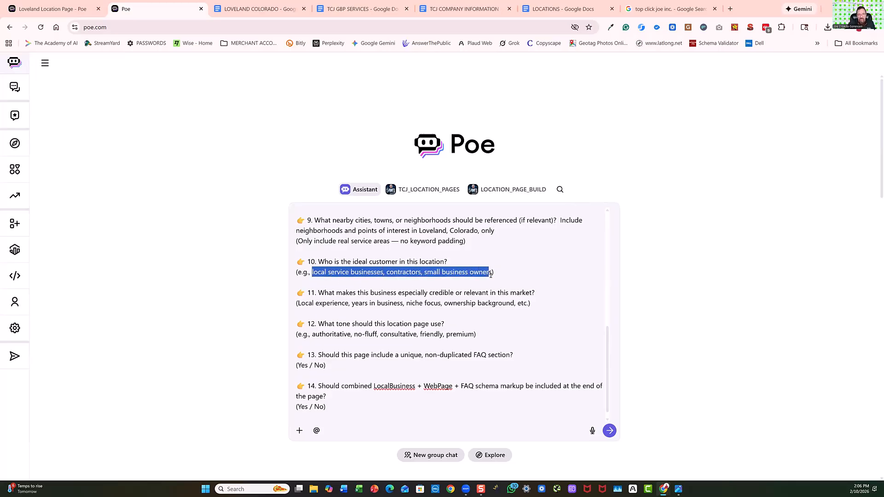
pyautogui.rightClick(478, 273)
pyautogui.click(494, 121)
pyautogui.click(459, 261)
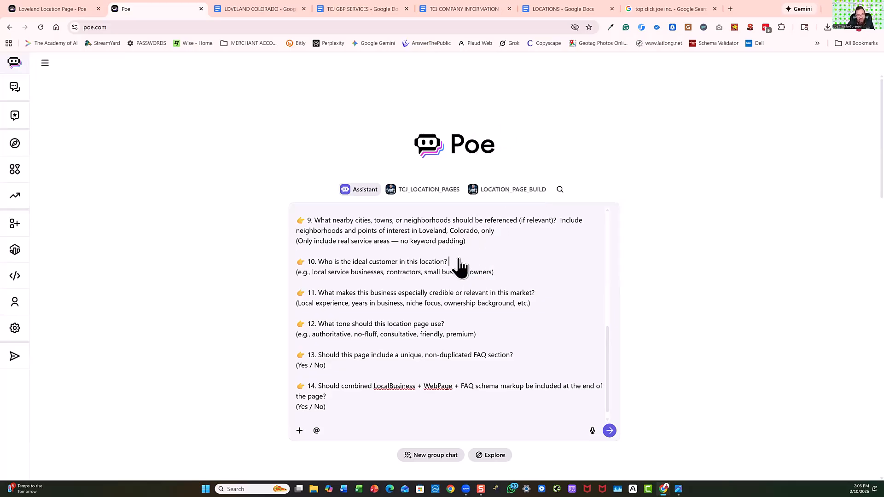
pyautogui.rightClick(459, 266)
pyautogui.click(472, 357)
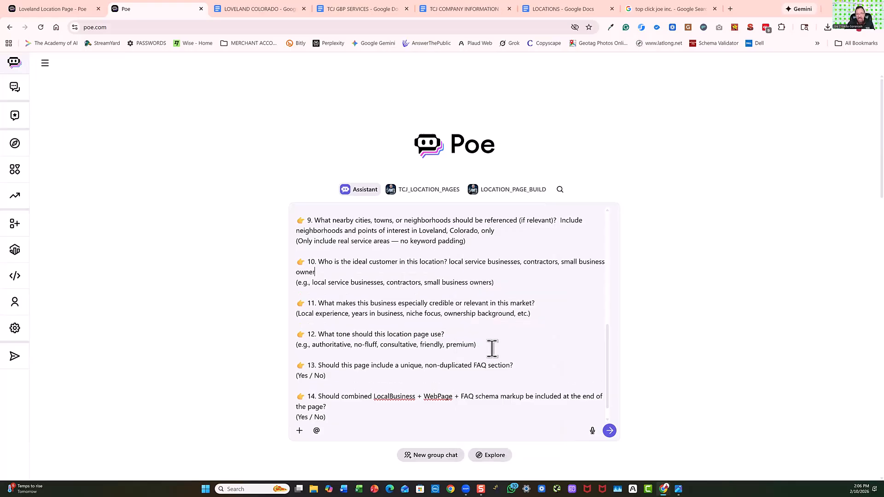
pyautogui.write('s')
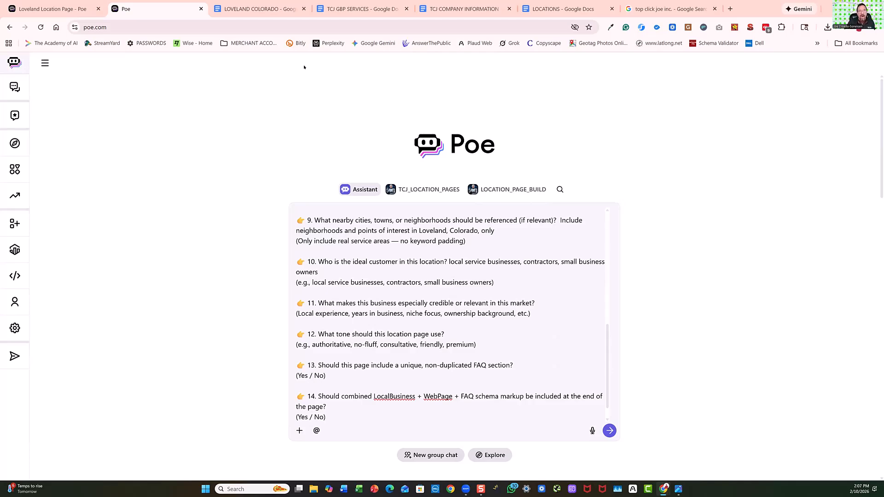
# Review the CEO's experience and the industry-specific expertise table in the TCJ COMPANY INFORMATION document.
pyautogui.click(358, 11)
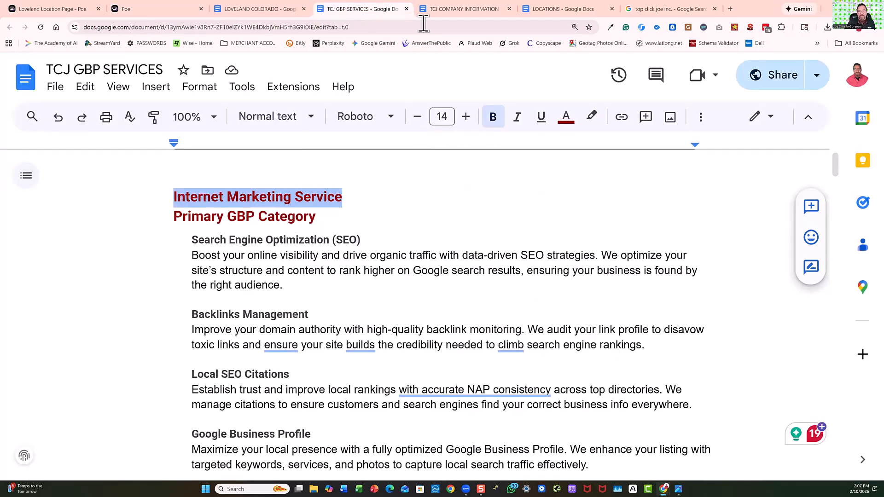
pyautogui.click(457, 9)
pyautogui.scroll(-3, 491, 301)
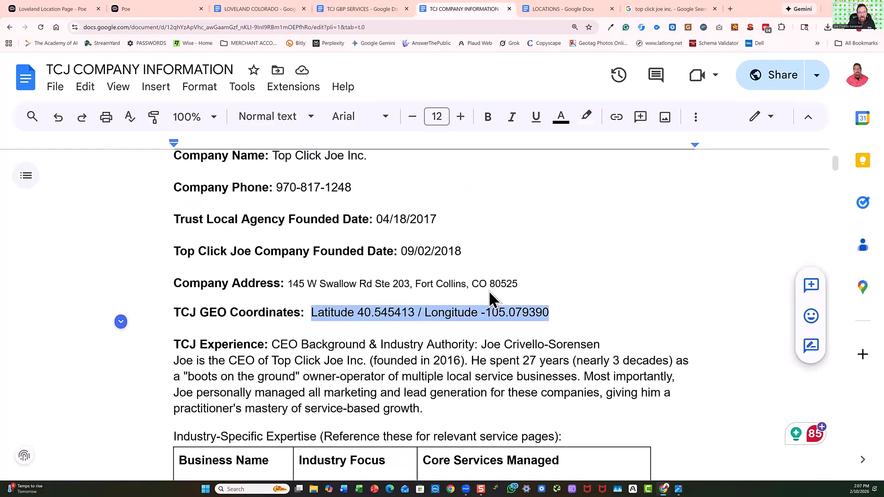
pyautogui.scroll(-3, 461, 286)
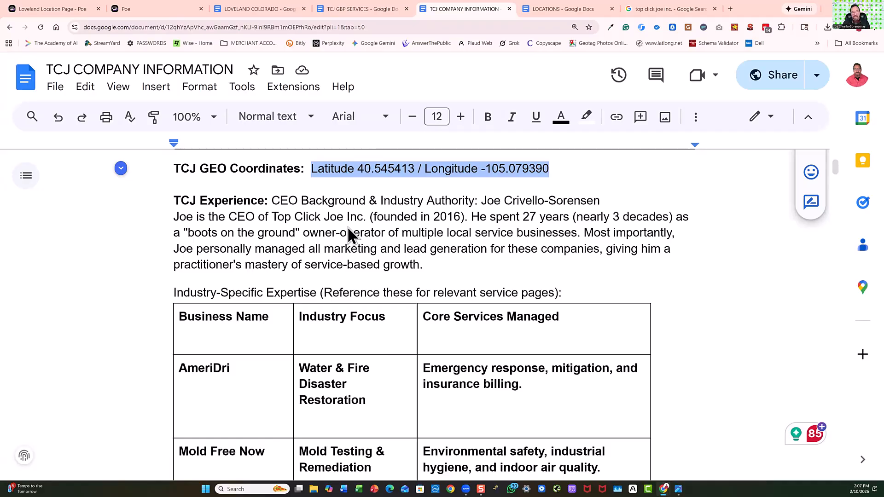
pyautogui.scroll(-3, 348, 229)
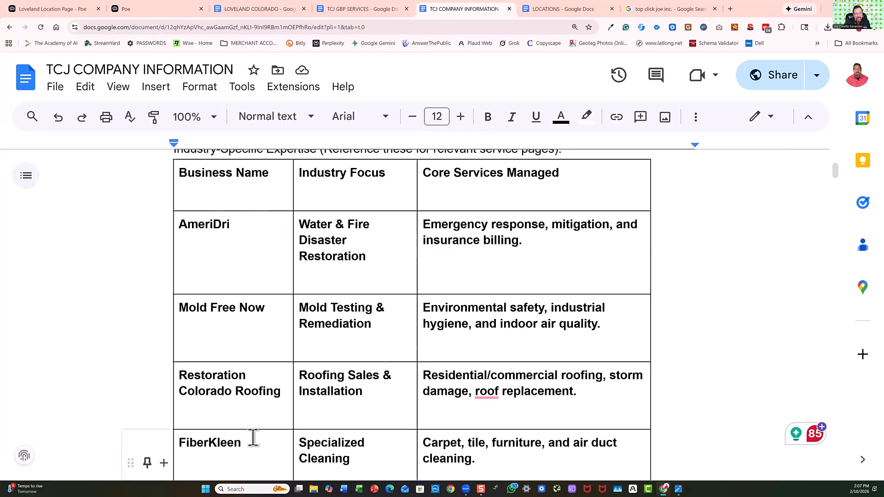
pyautogui.scroll(-3, 253, 434)
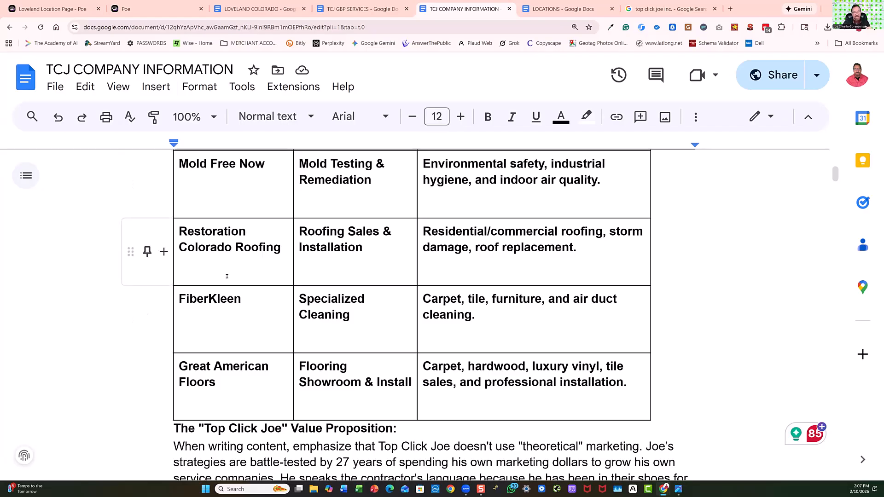
pyautogui.scroll(3, 229, 276)
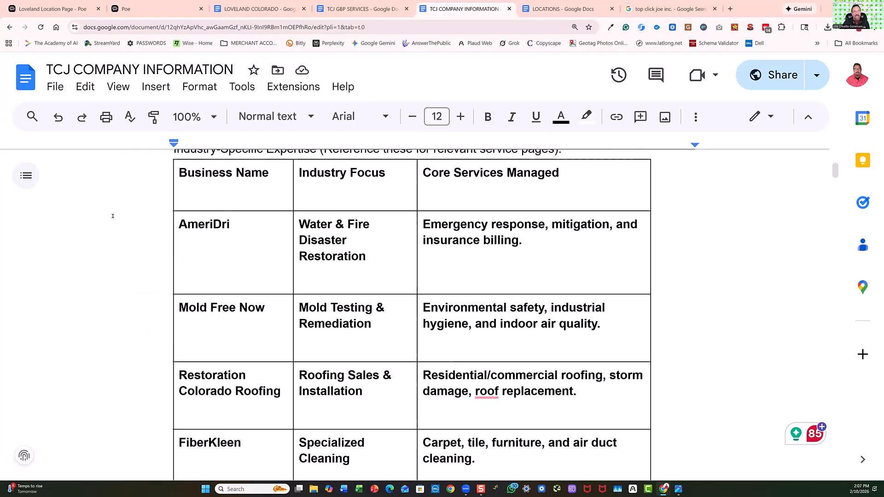
pyautogui.scroll(3, 329, 308)
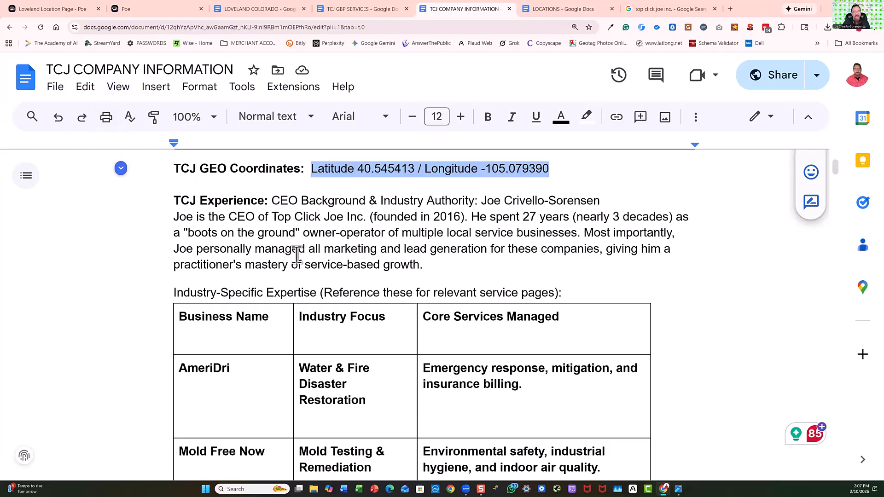
# Examine the Chief Operating Officer's background and industry expertise table further down the company information document.
pyautogui.scroll(-5, 348, 252)
pyautogui.scroll(-4, 349, 251)
pyautogui.scroll(-9, 346, 252)
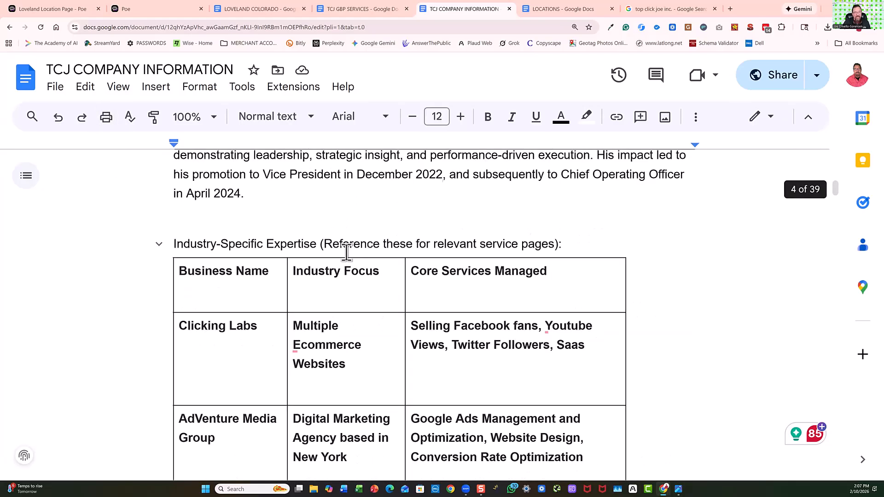
pyautogui.scroll(3, 346, 252)
pyautogui.scroll(3, 347, 253)
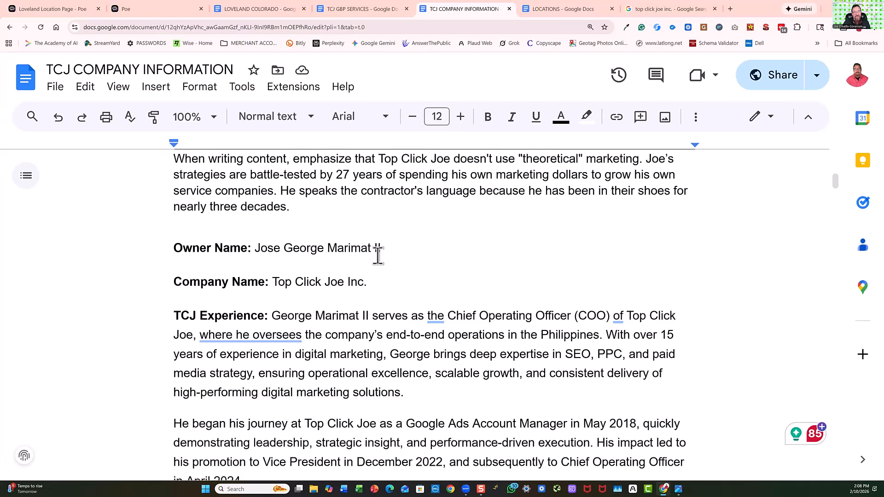
pyautogui.scroll(-3, 376, 327)
pyautogui.scroll(-15, 376, 327)
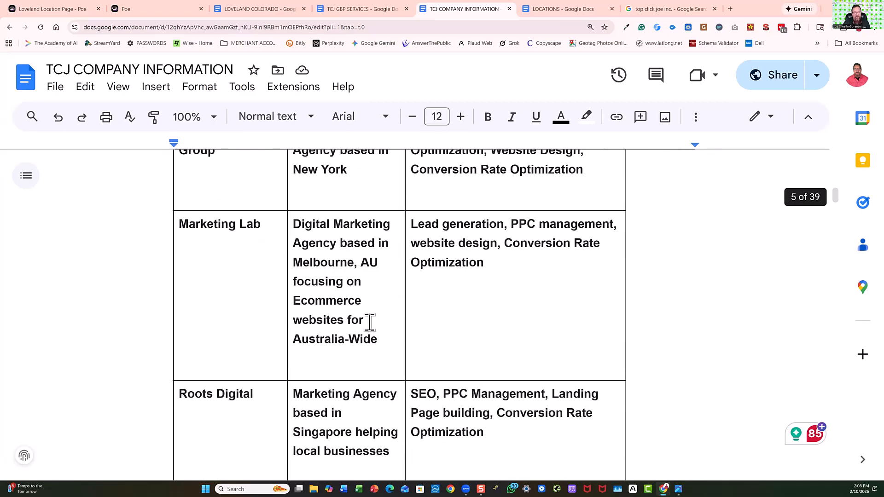
# Answer question 11 with the company information document's full text, copied from the first Owner Name line through the last table.
pyautogui.scroll(20, 367, 322)
pyautogui.scroll(15, 367, 321)
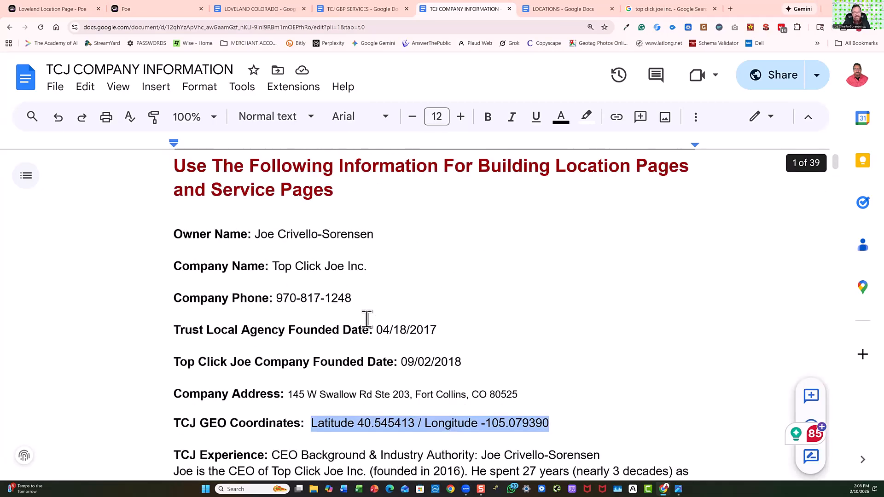
pyautogui.scroll(-2, 367, 318)
pyautogui.scroll(3, 154, 282)
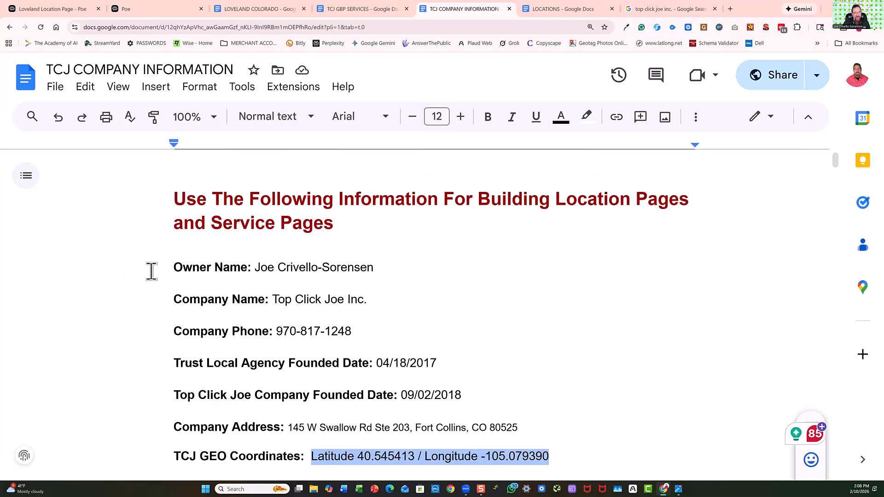
pyautogui.moveTo(173, 267); pyautogui.dragTo(532, 260)
pyautogui.rightClick(537, 267)
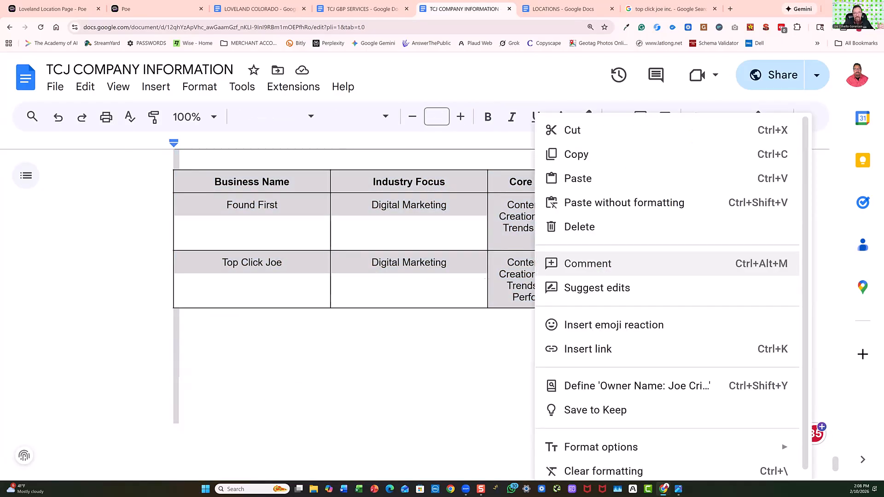
pyautogui.click(573, 155)
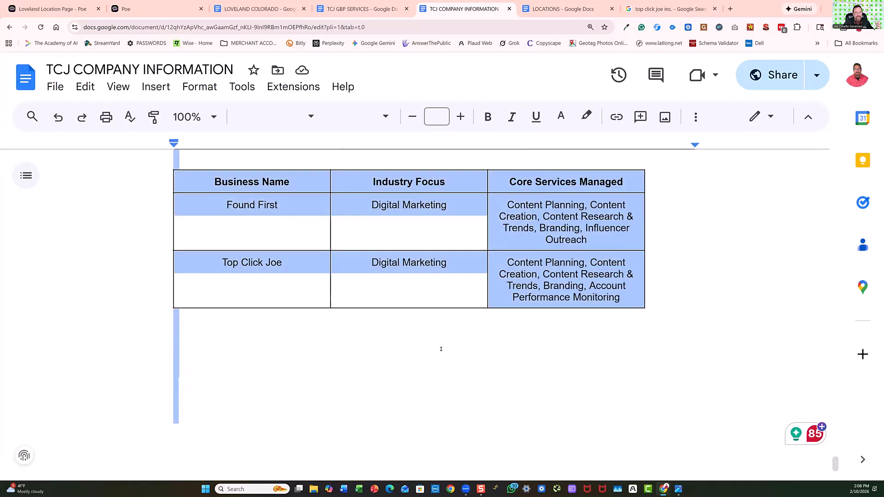
pyautogui.click(156, 9)
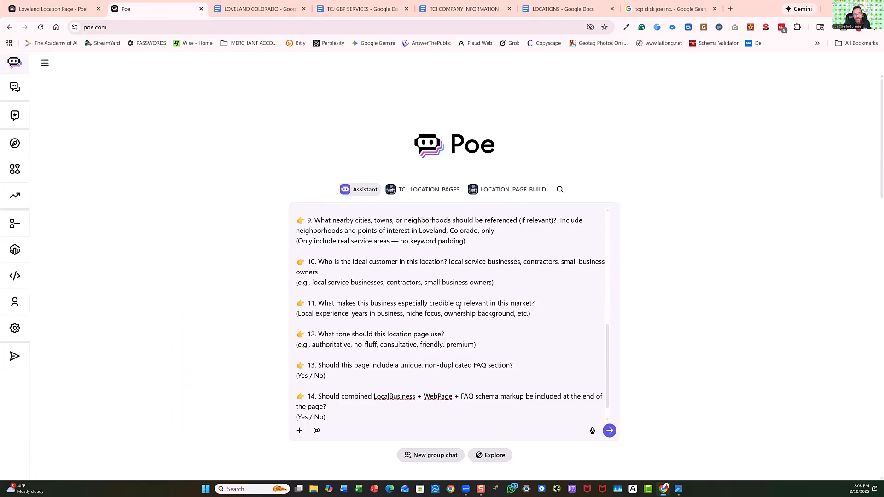
pyautogui.click(536, 303)
pyautogui.rightClick(542, 302)
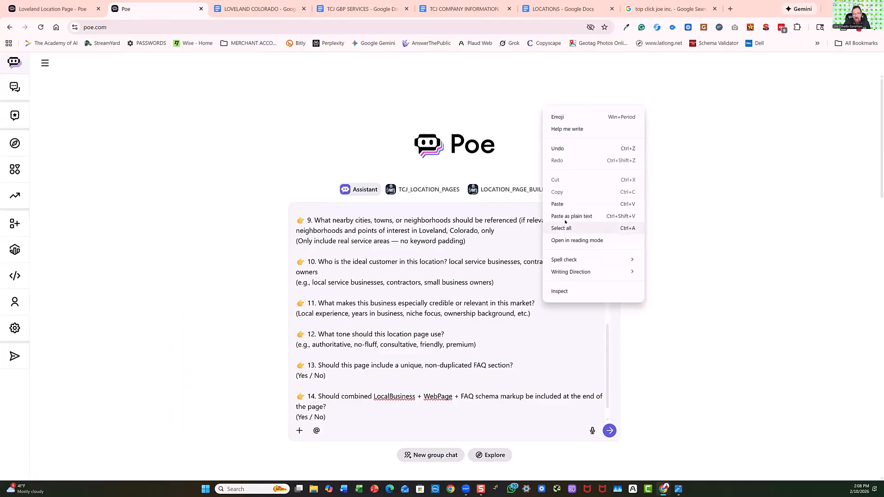
pyautogui.click(562, 203)
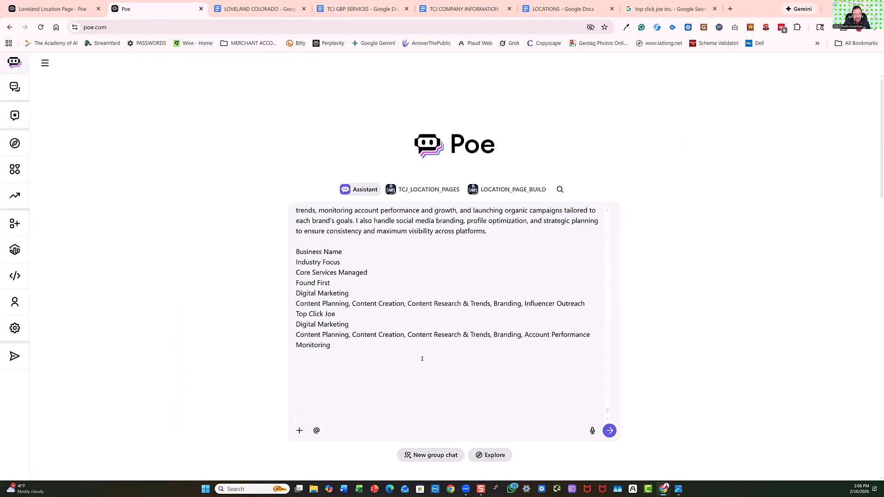
# Remove the blank lines between the end of the pasted company information and question 11's hint text.
pyautogui.press('BackSpace')
pyautogui.press('BackSpace')
pyautogui.press('BackSpace')
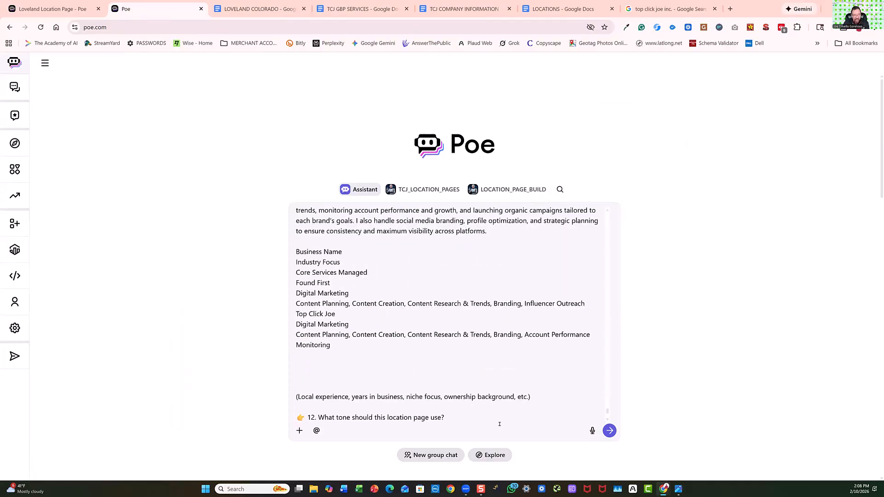
pyautogui.press('BackSpace')
pyautogui.press('BackSpace')
pyautogui.press('BackSpace')
pyautogui.press('BackSpace')
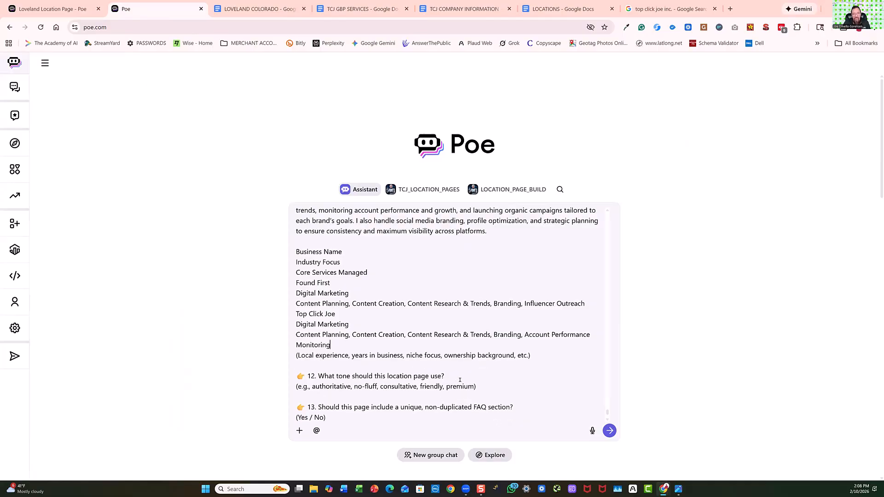
# Answer question 12 on the location page's tone with "informative, and conversational with storytelling expertise.".
pyautogui.click(445, 375)
pyautogui.write('informative, a')
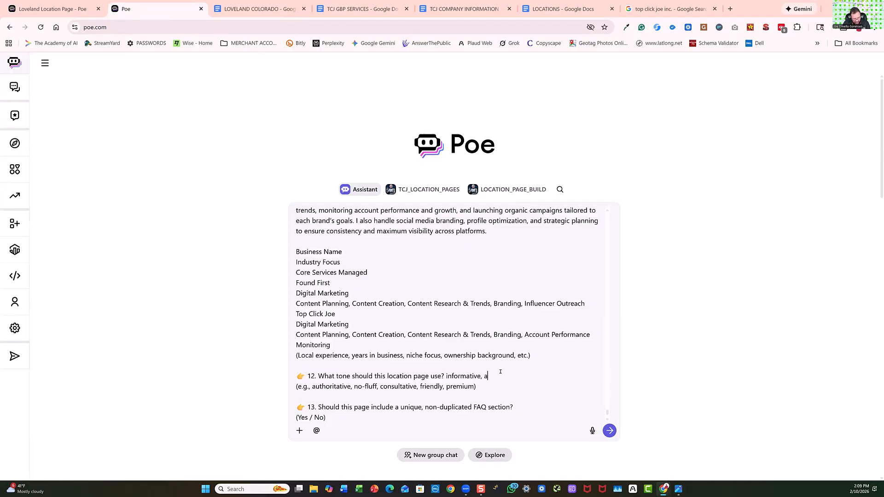
pyautogui.write('nd conversation')
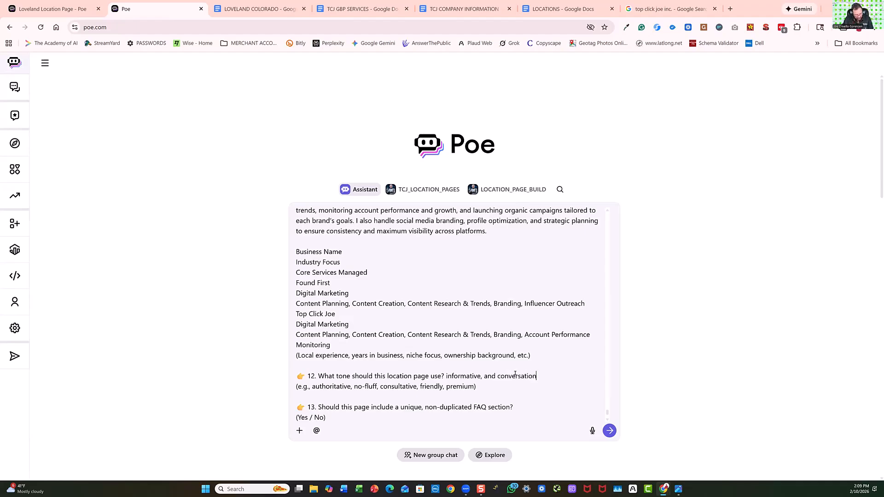
pyautogui.write('al with storytelling')
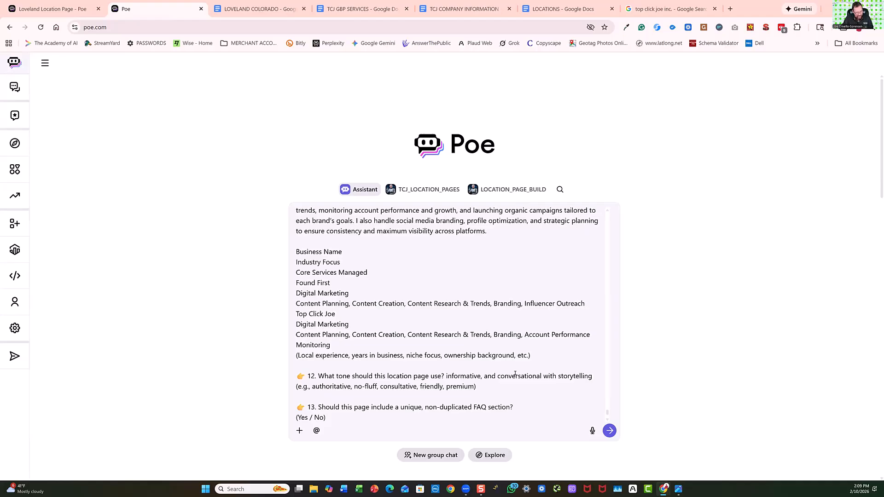
pyautogui.write(' expert')
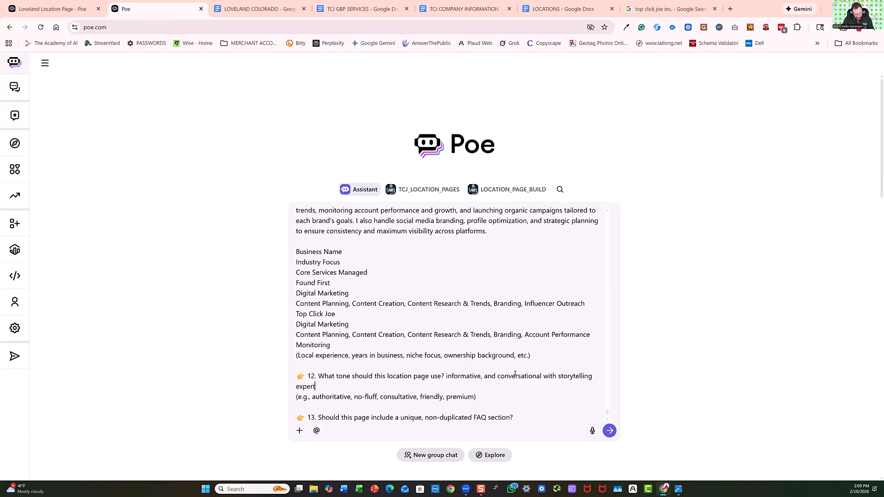
pyautogui.write('ise.')
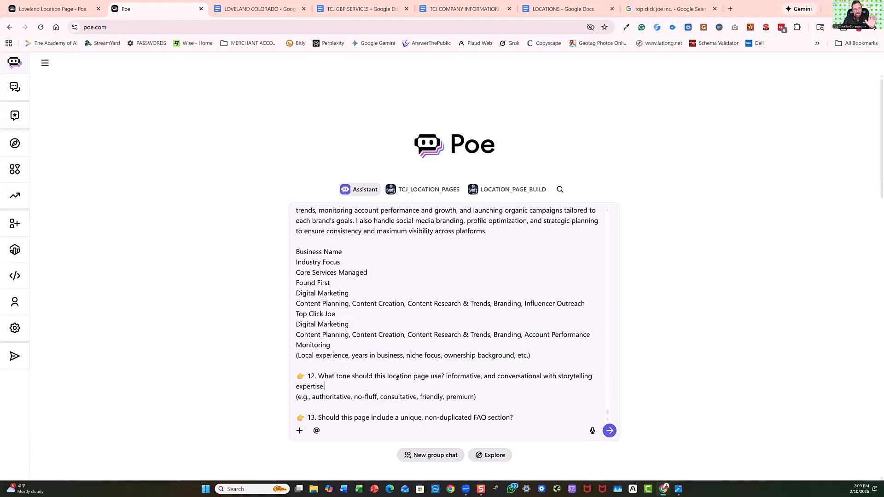
# Answer question 13 on including a unique, non-duplicated FAQ section with "Yes".
pyautogui.scroll(-3, 353, 390)
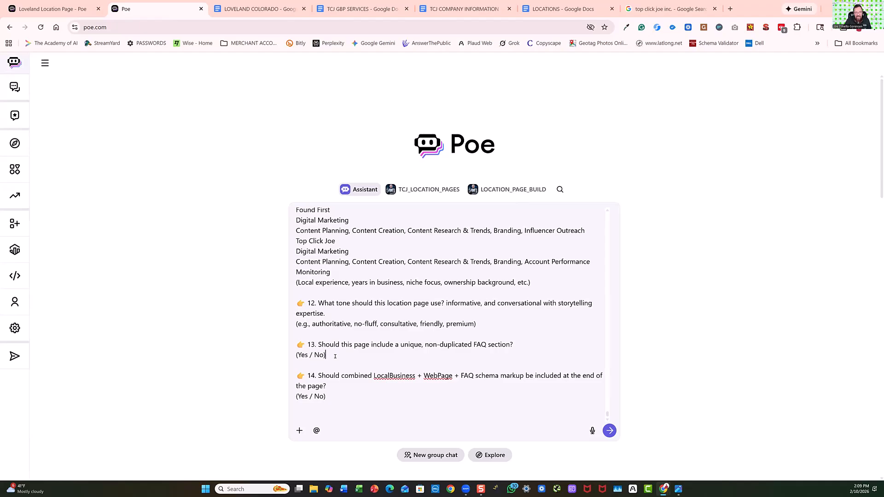
pyautogui.click(352, 361)
pyautogui.press('capslock')
pyautogui.write('Y')
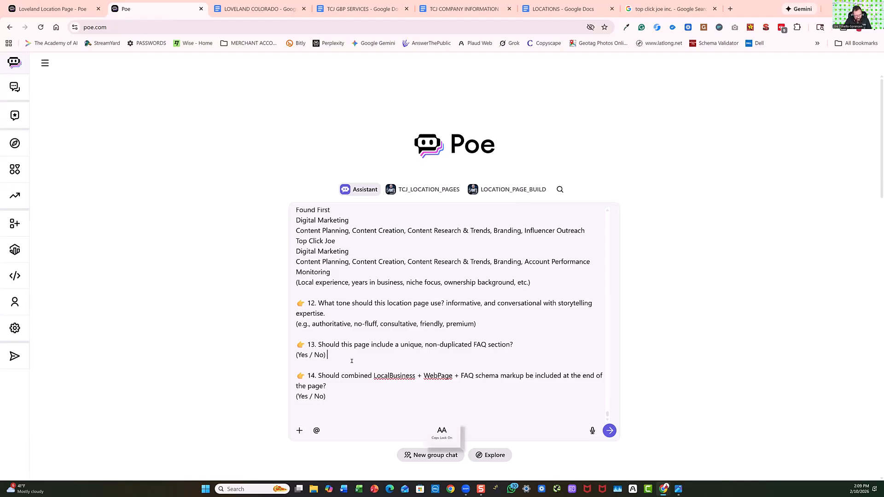
pyautogui.press('capslock')
pyautogui.write('es')
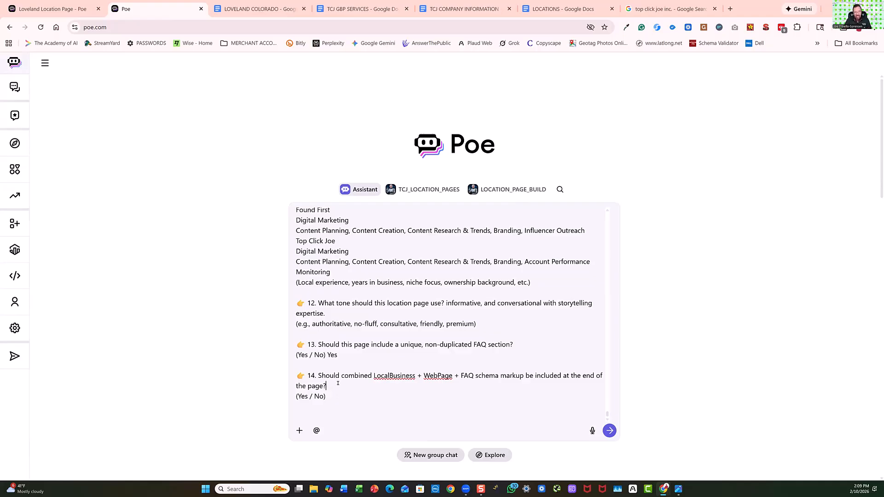
# Answer question 14 on schema markup with "Yes but make sure you combine/stack the schemas" and submit the completed prompt.
pyautogui.press('capslock')
pyautogui.write('Y')
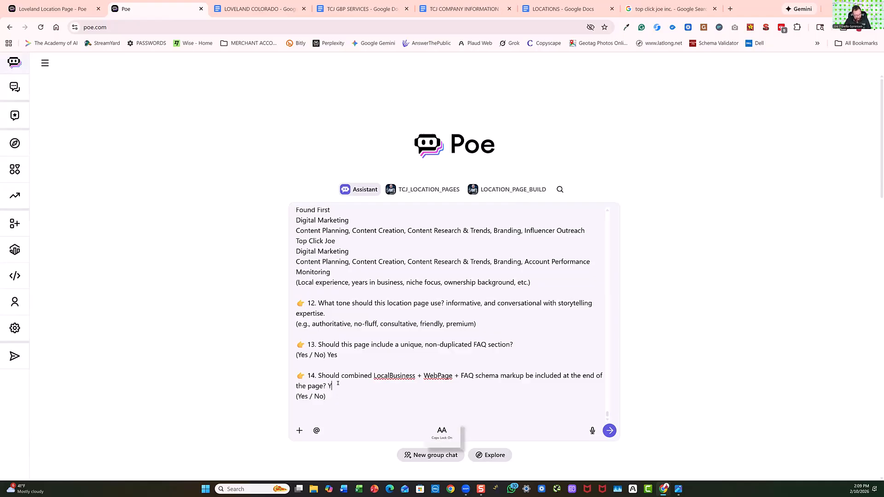
pyautogui.press('capslock')
pyautogui.write('es but make')
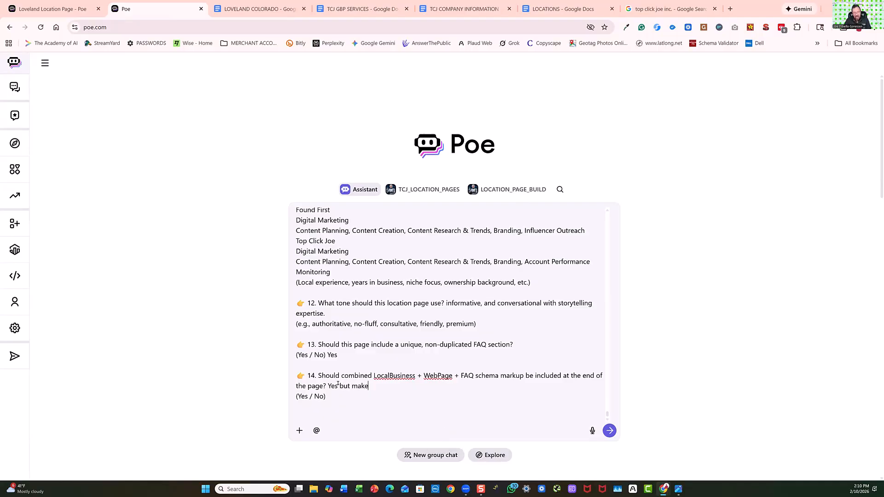
pyautogui.write(' sure you combine/stac')
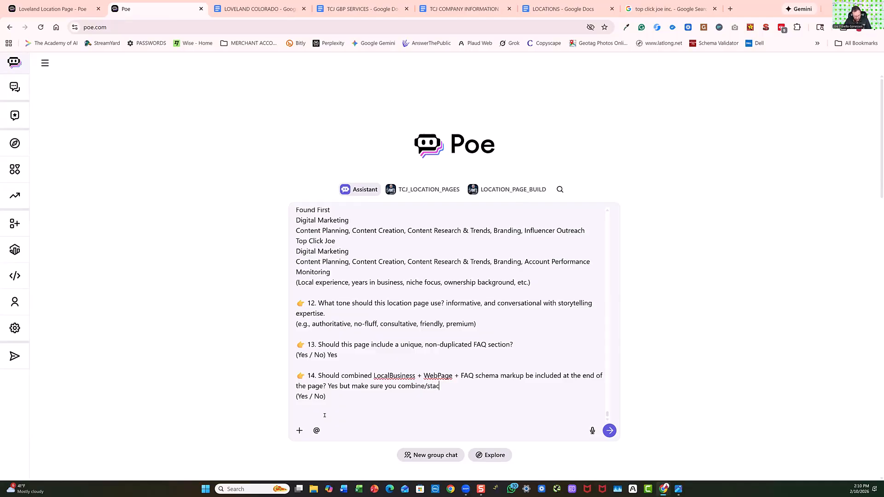
pyautogui.write('k the schemas')
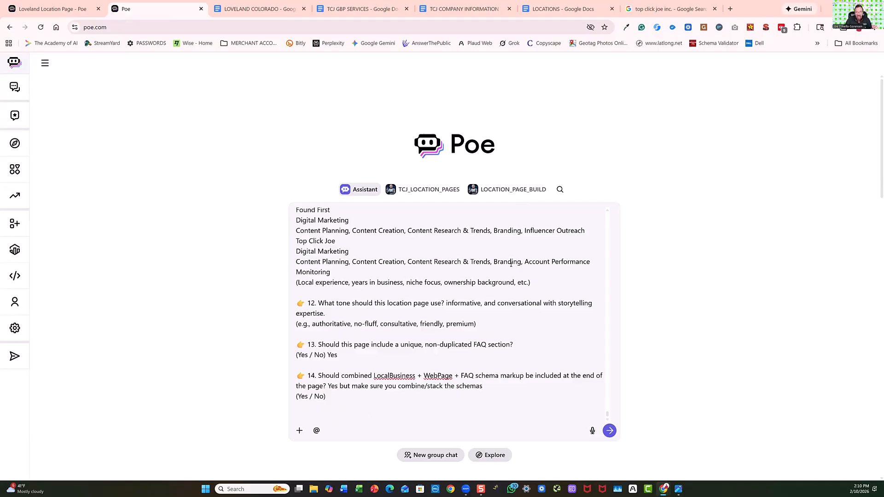
pyautogui.click(608, 431)
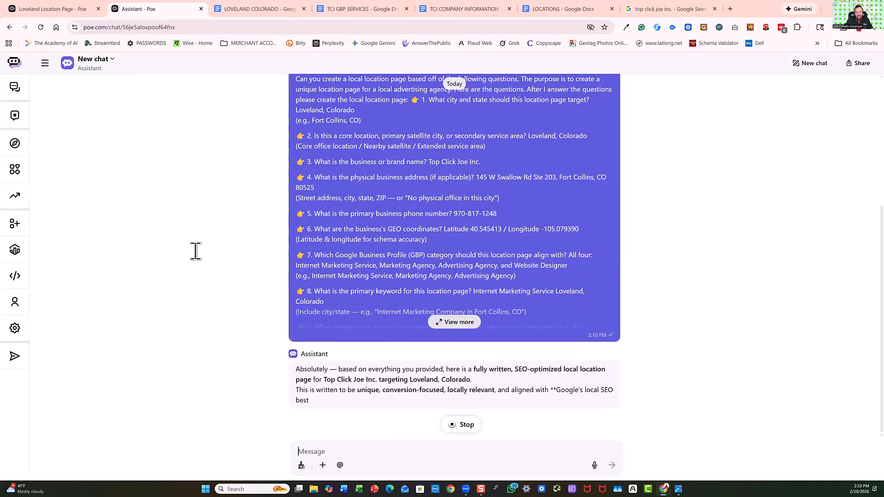
# Review the generated Loveland page's headline, local areas served, founder background and internet marketing services sections.
pyautogui.scroll(3, 219, 266)
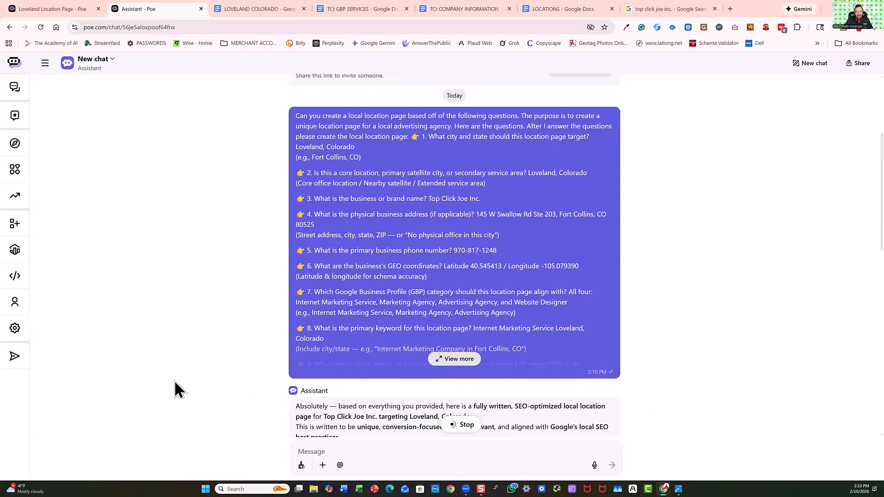
pyautogui.scroll(-3, 174, 380)
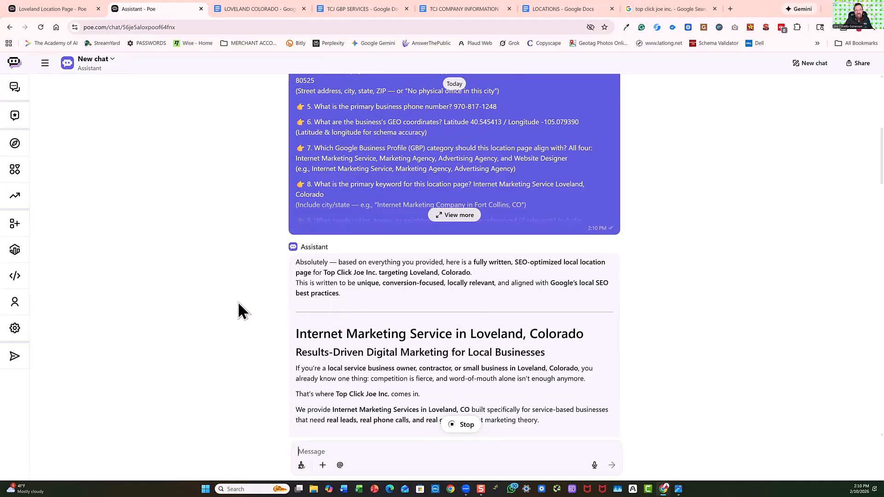
pyautogui.scroll(-3, 235, 302)
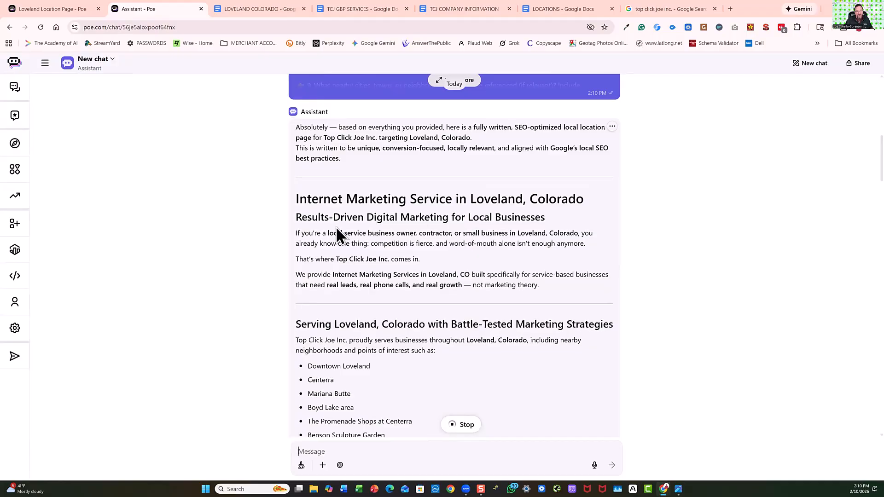
pyautogui.moveTo(298, 202); pyautogui.dragTo(451, 204)
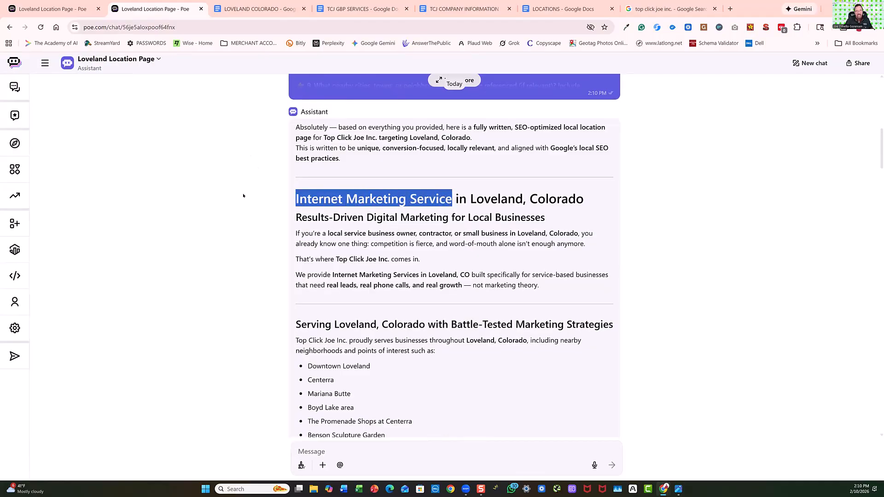
pyautogui.scroll(-3, 395, 278)
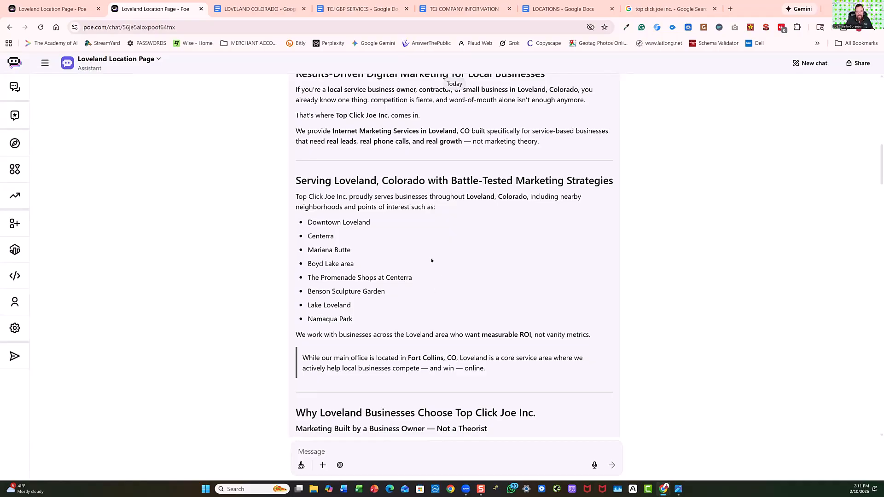
pyautogui.scroll(-3, 380, 300)
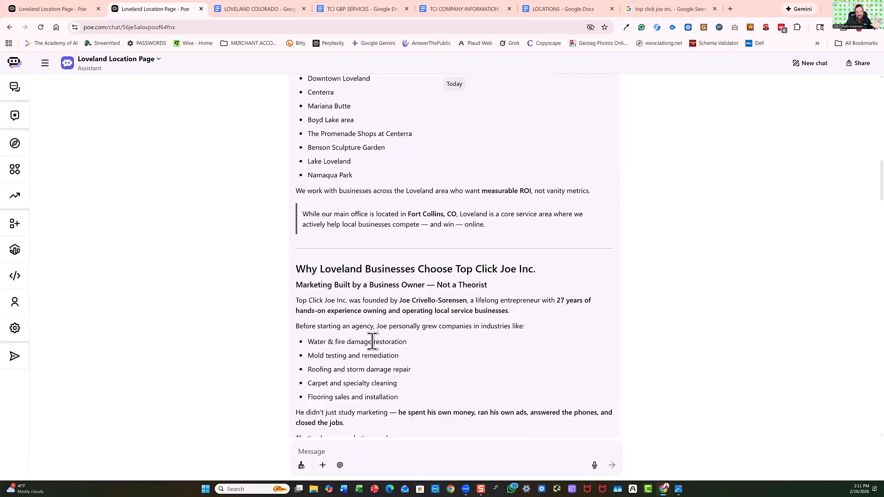
pyautogui.scroll(-3, 372, 341)
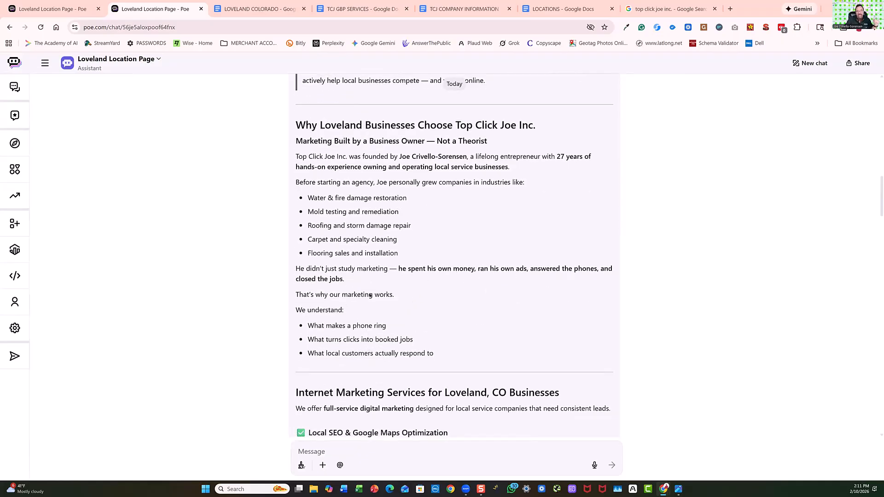
pyautogui.scroll(-3, 429, 313)
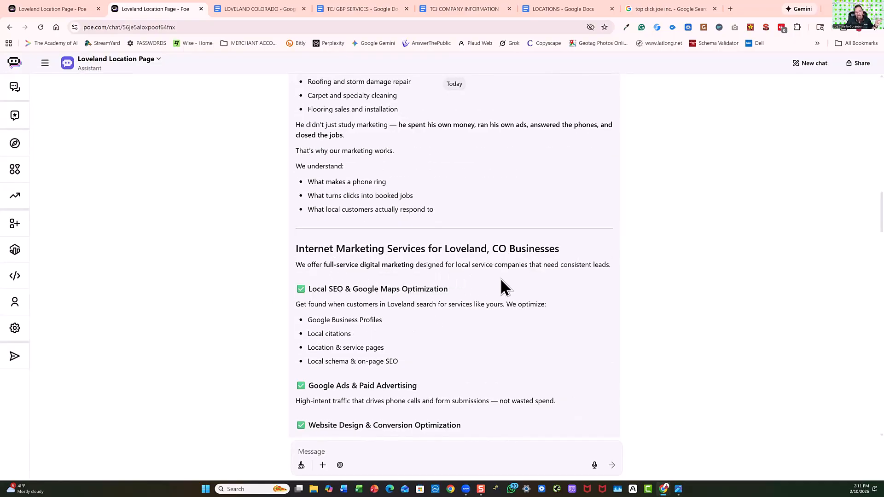
pyautogui.scroll(-3, 387, 320)
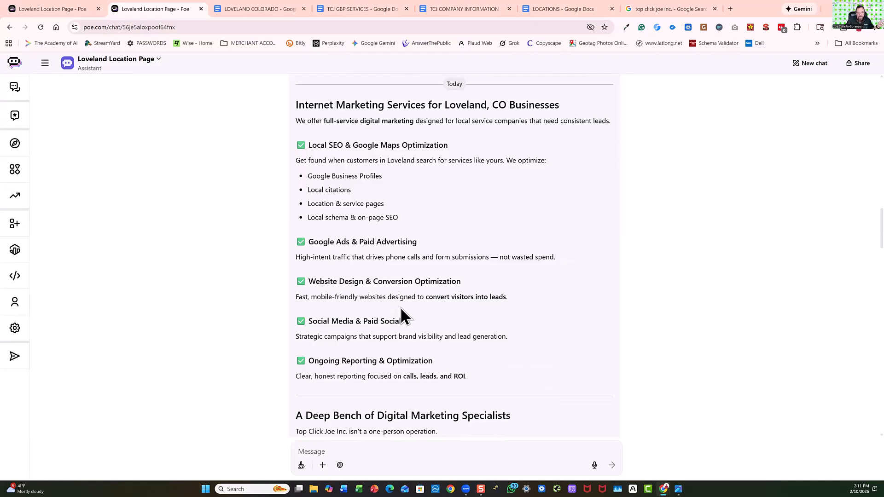
pyautogui.scroll(-3, 386, 264)
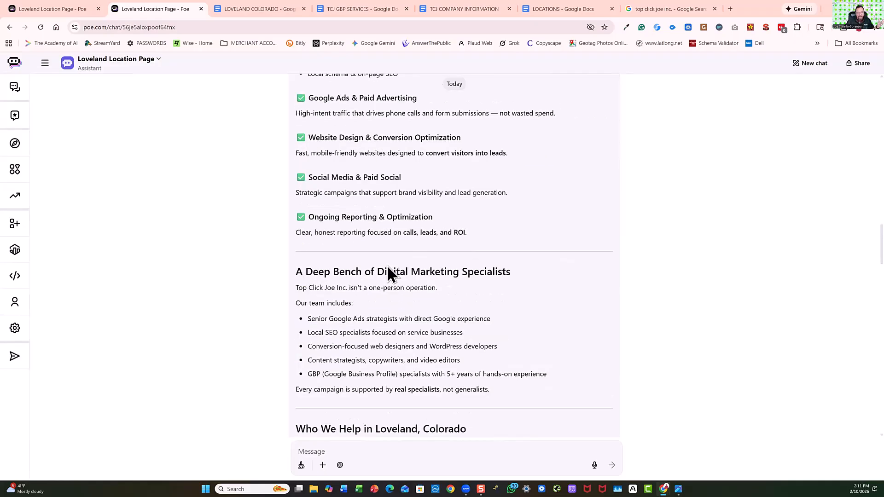
# Examine the rest of the generated page, from the specialist team through the contact details, FAQs and stacked schema, and return to its beginning.
pyautogui.scroll(-3, 364, 266)
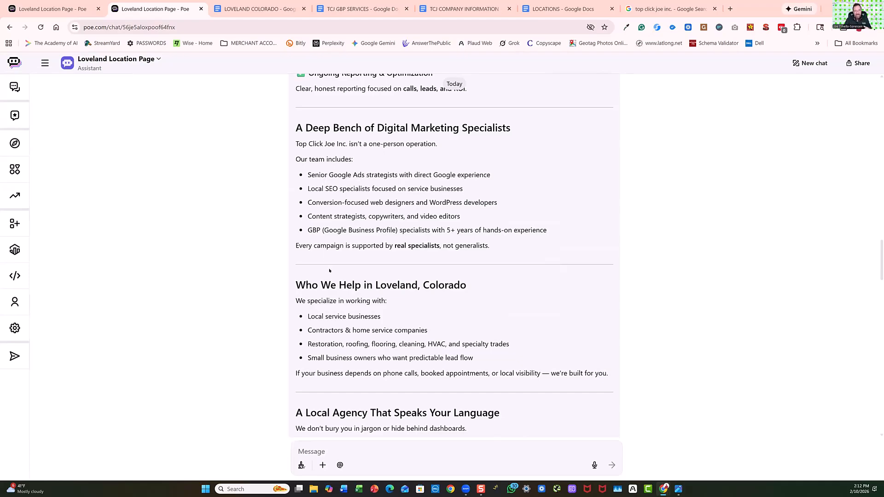
pyautogui.scroll(-3, 403, 315)
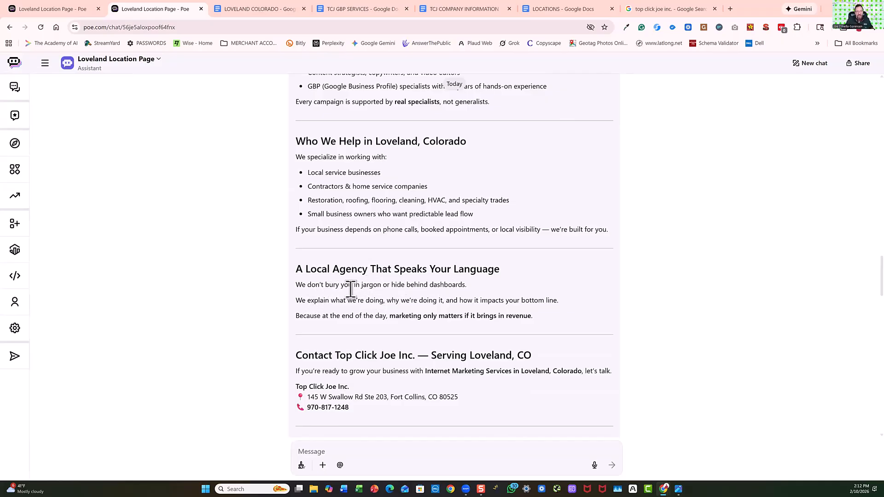
pyautogui.scroll(-3, 356, 290)
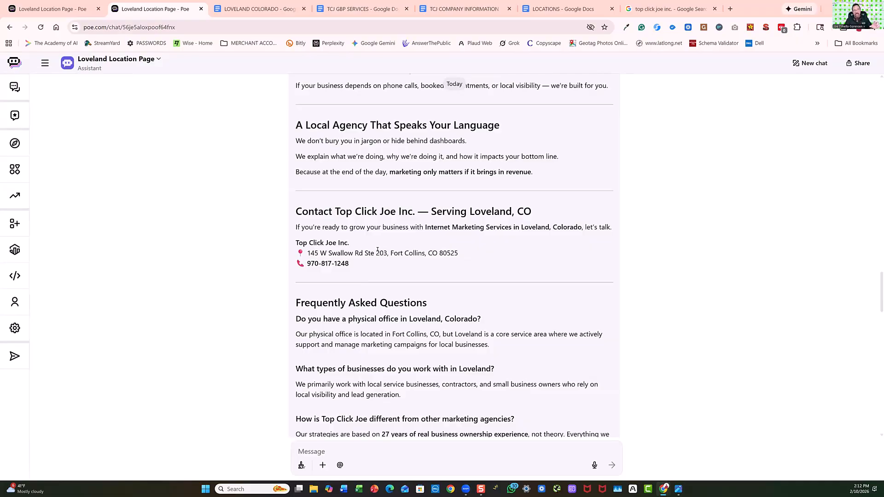
pyautogui.scroll(-3, 377, 250)
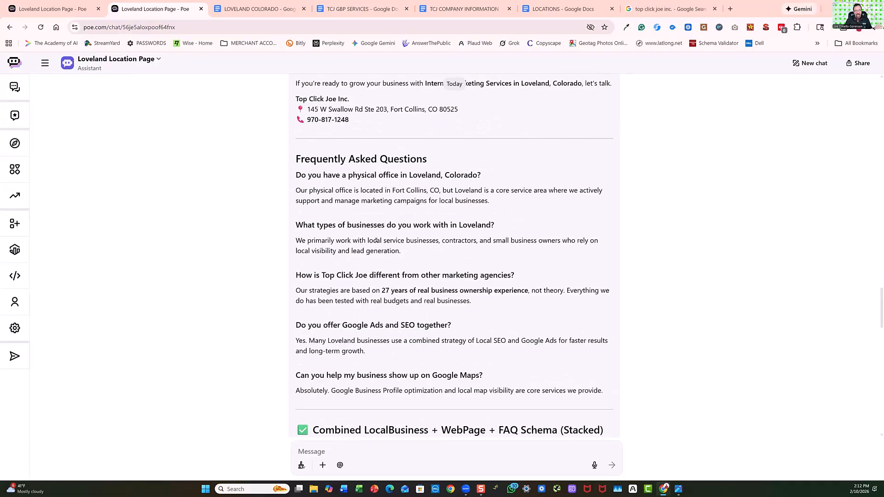
pyautogui.scroll(-3, 376, 259)
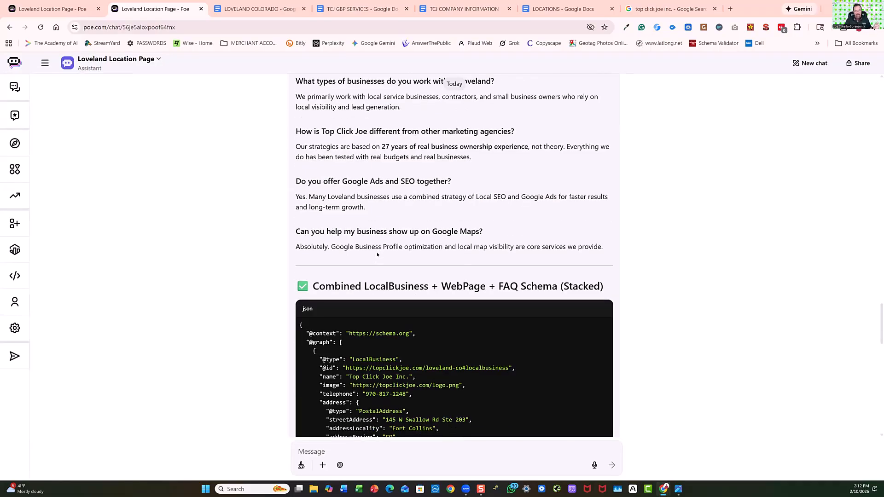
pyautogui.scroll(-3, 376, 260)
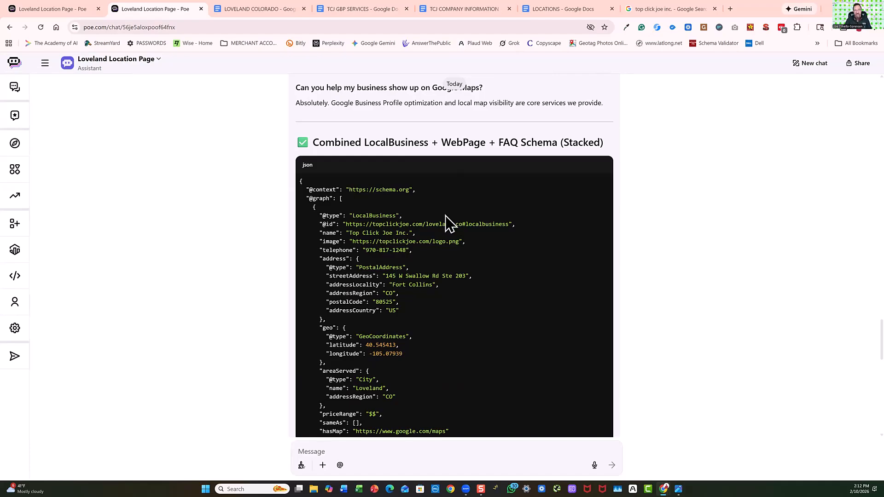
pyautogui.scroll(-14, 444, 223)
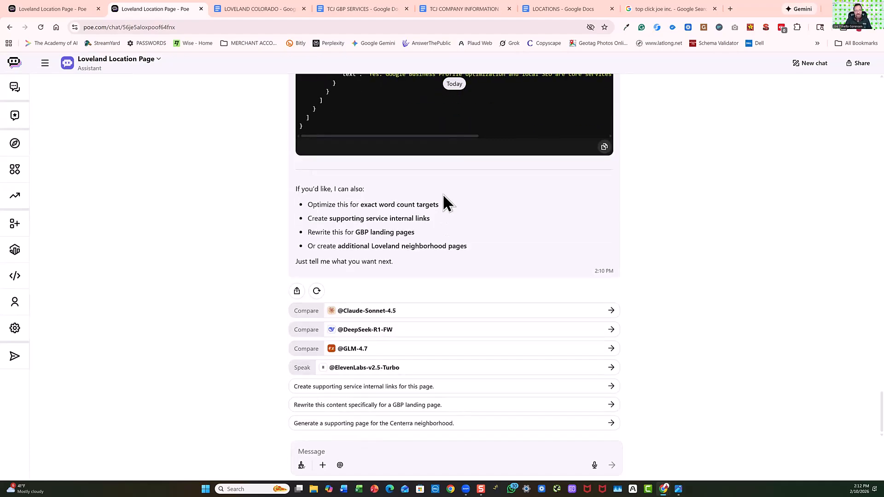
pyautogui.scroll(6, 444, 183)
pyautogui.scroll(15, 445, 183)
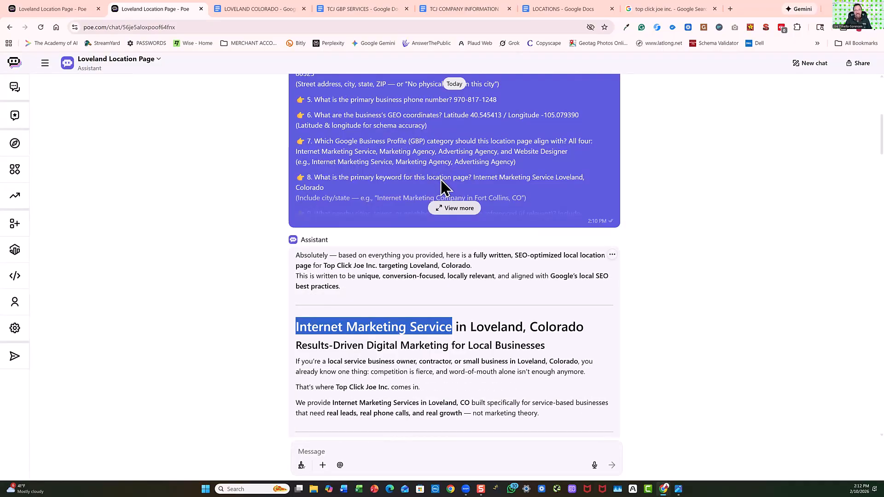
pyautogui.scroll(-14, 184, 113)
pyautogui.scroll(7, 184, 112)
# Review the existing LOVELAND COLORADO document from its metadata and keywords through the FAQs and schema to the Google Business Profile posts.
pyautogui.click(244, 20)
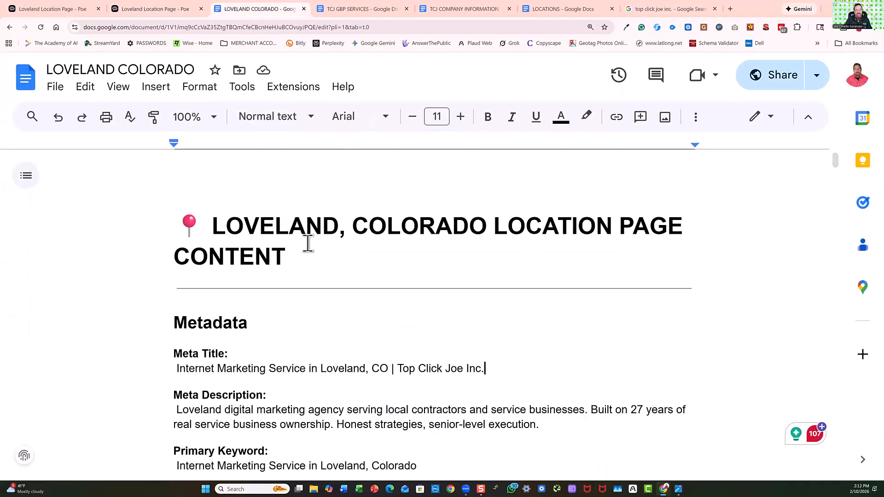
pyautogui.scroll(-20, 440, 249)
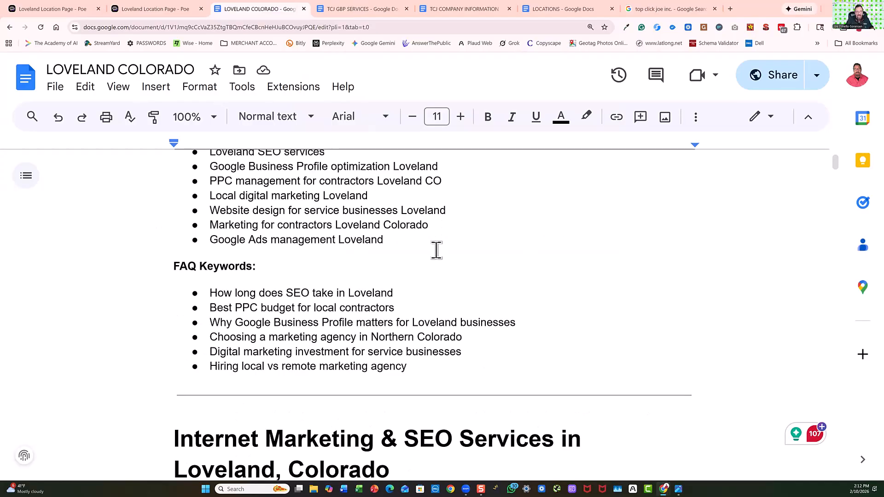
pyautogui.scroll(-10, 426, 249)
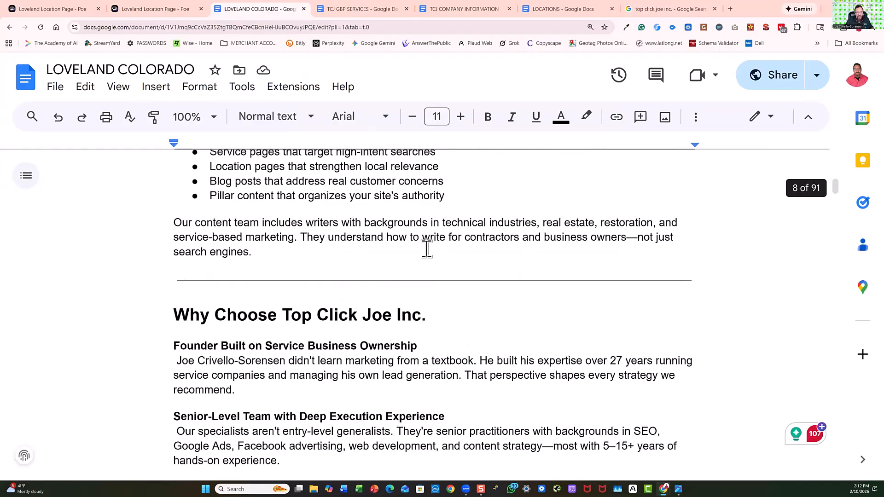
pyautogui.scroll(-15, 421, 249)
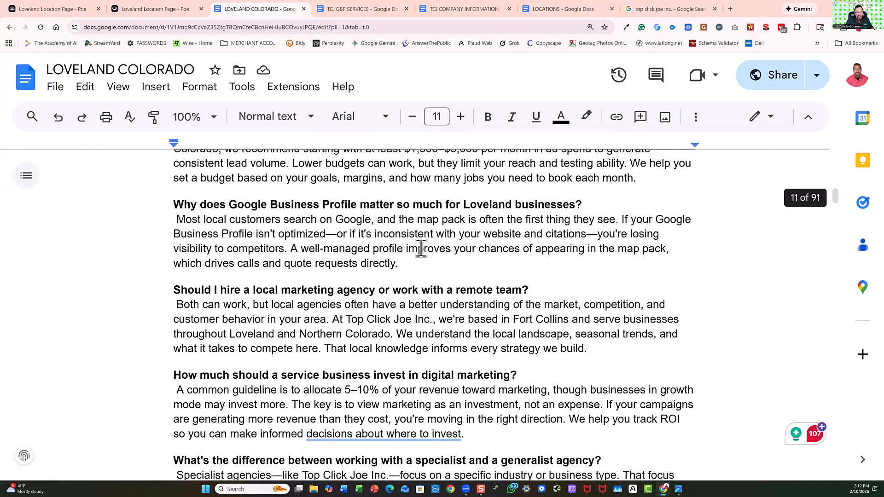
pyautogui.scroll(-15, 420, 249)
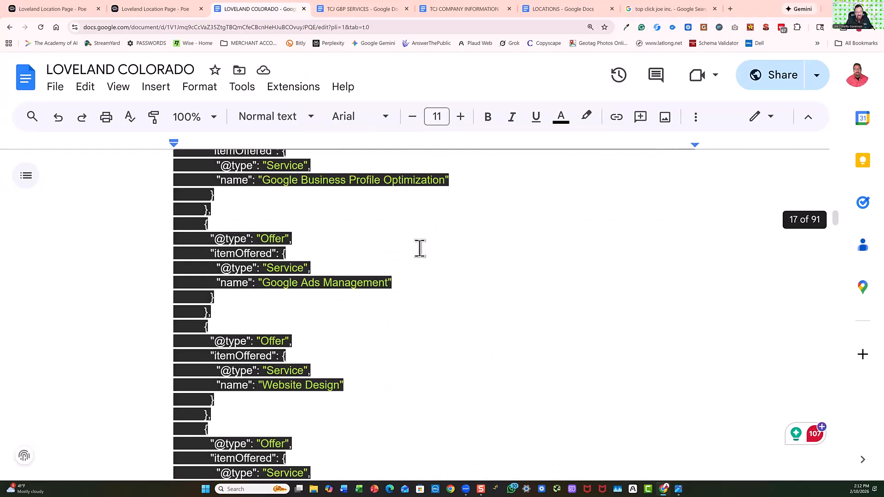
pyautogui.scroll(-10, 419, 249)
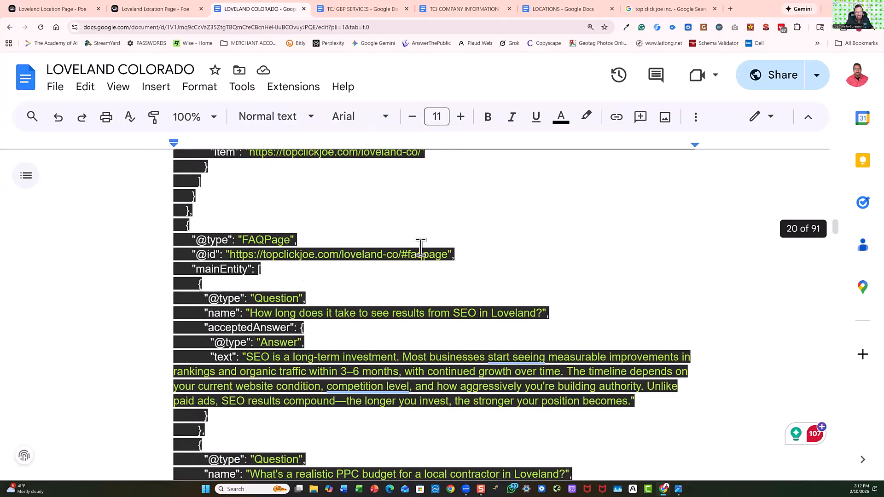
pyautogui.scroll(-5, 418, 249)
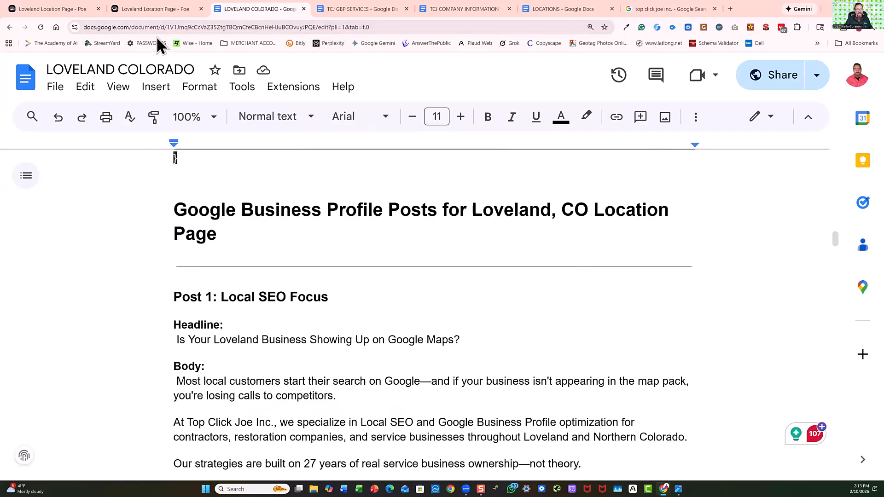
# Return to the Poe Loveland chat and submit the prompt "Can you create 3 google business profile ads".
pyautogui.click(152, 9)
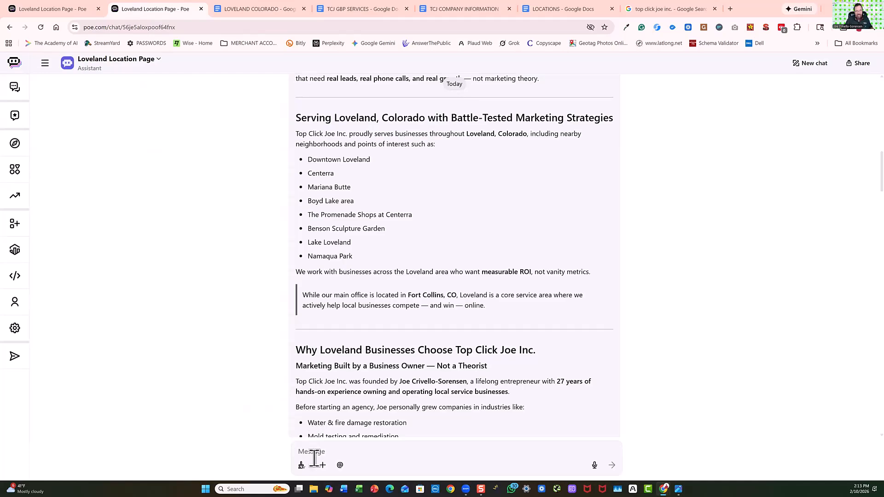
pyautogui.press('capslock')
pyautogui.press('capslock')
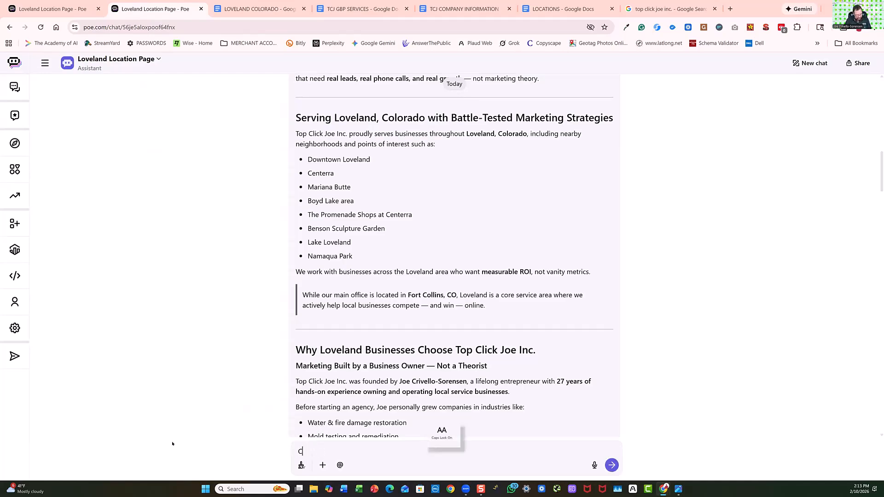
pyautogui.write('Can you create')
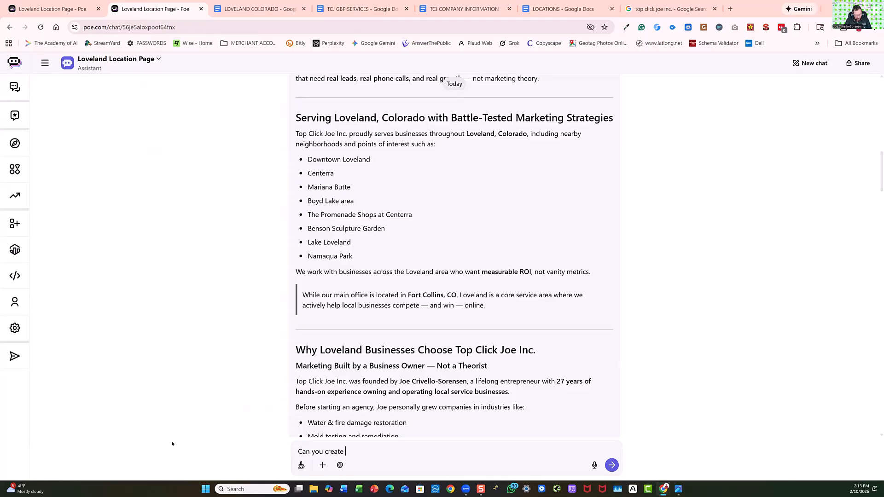
pyautogui.write(' 3 google business p')
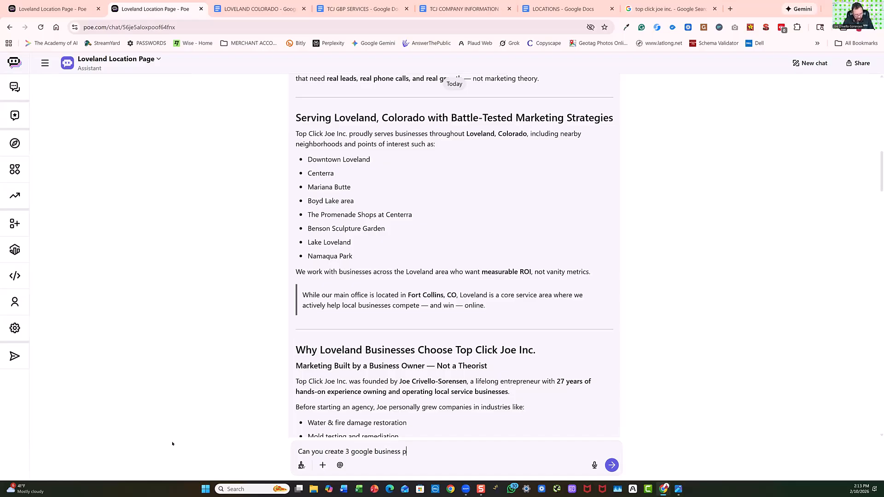
pyautogui.write('rofile ads')
pyautogui.click(611, 464)
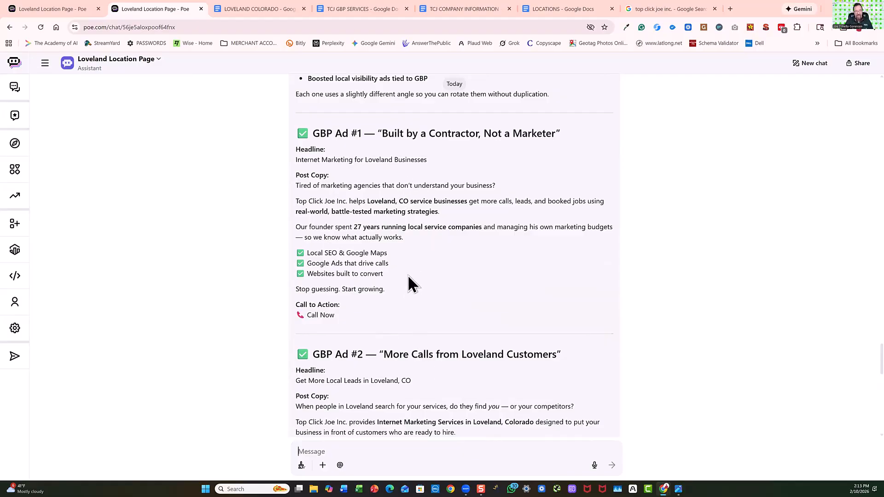
# Review the three generated Google Business Profile ads, the posting tips and the prompt that requested them, ending at the suggested follow-ups.
pyautogui.scroll(-3, 417, 262)
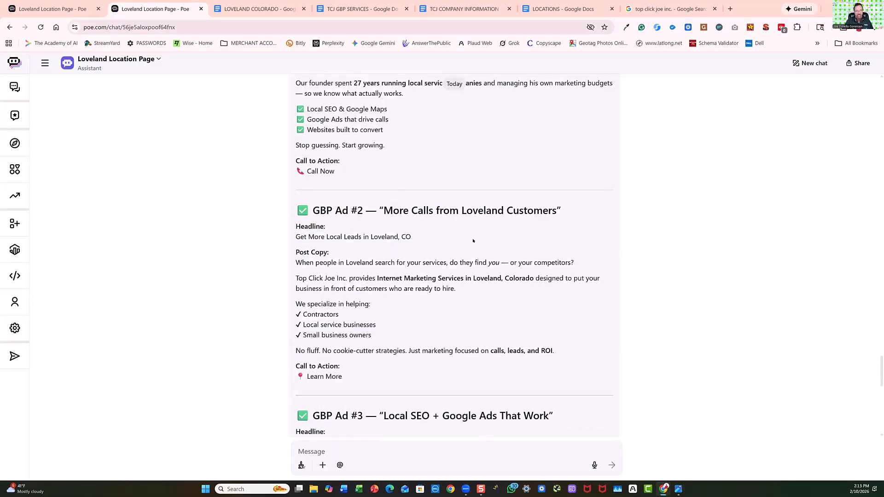
pyautogui.scroll(-3, 359, 358)
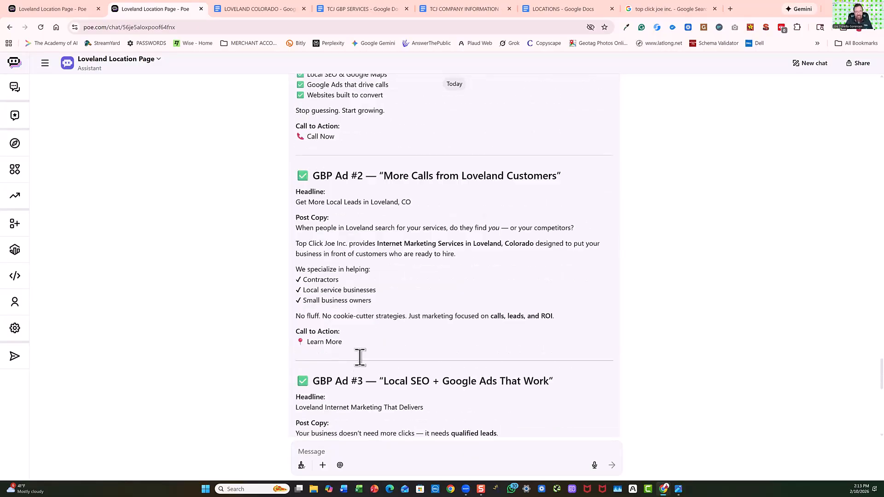
pyautogui.scroll(-3, 359, 358)
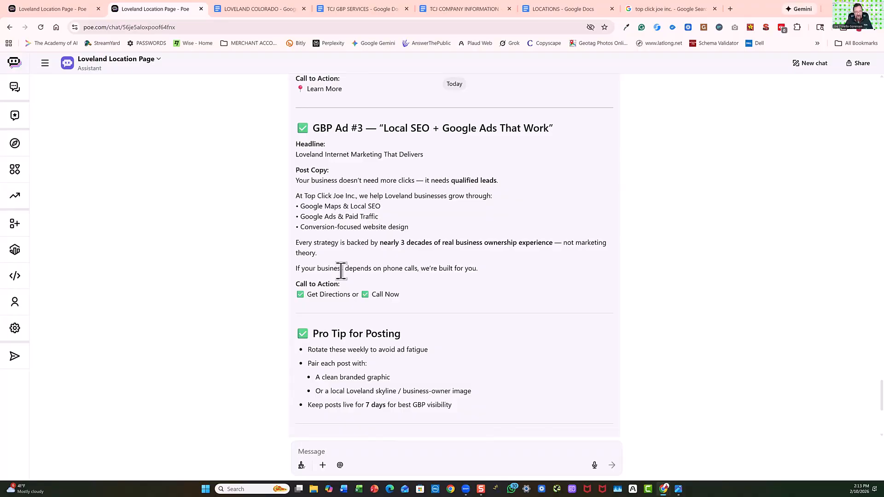
pyautogui.scroll(-3, 383, 314)
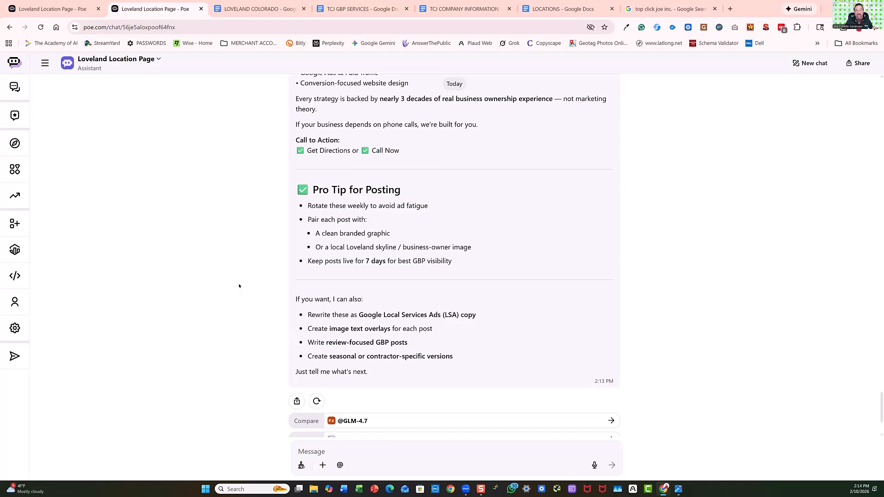
pyautogui.scroll(12, 238, 286)
pyautogui.scroll(7, 238, 286)
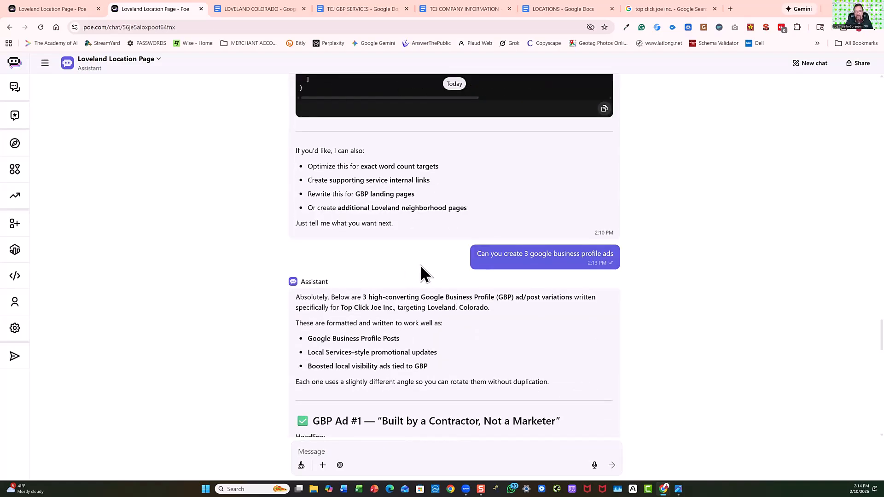
pyautogui.moveTo(484, 253); pyautogui.dragTo(257, 258)
pyautogui.click(493, 256)
pyautogui.scroll(-16, 231, 275)
pyautogui.scroll(-3, 230, 275)
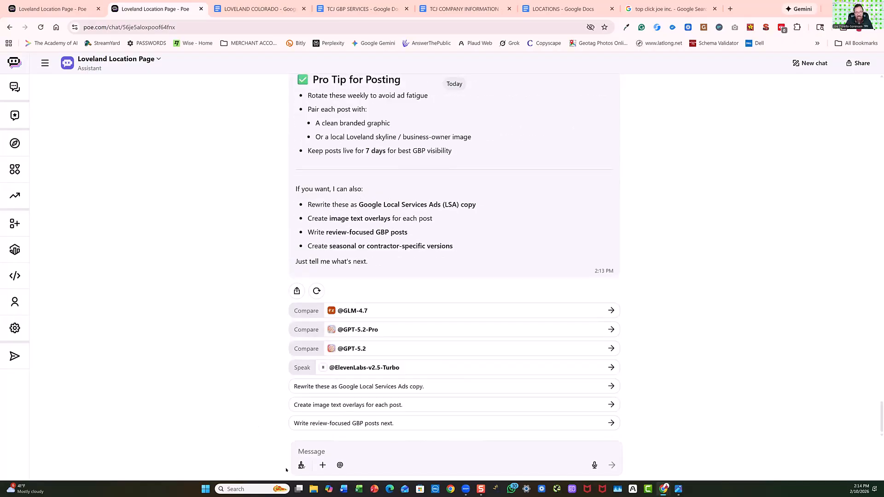
# Dictate and submit the prompt "Please create three Facebook ads", and choose to start a new recording in the meeting notification.
pyautogui.click(594, 465)
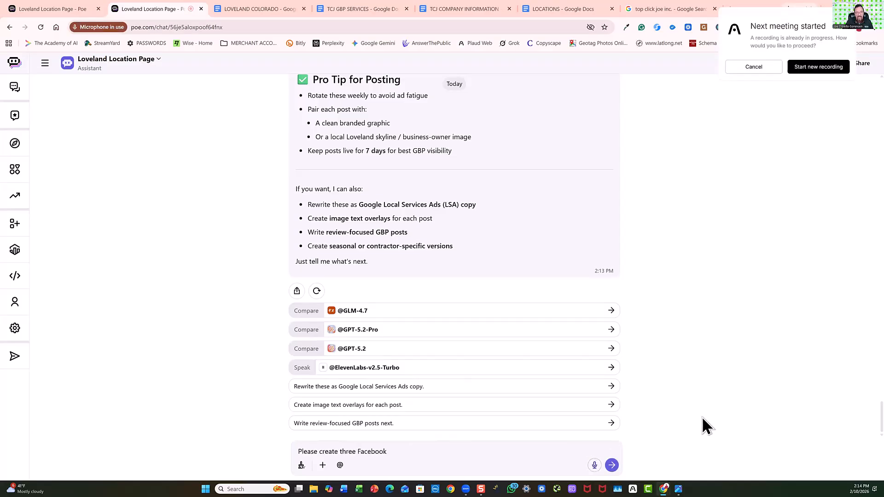
pyautogui.click(611, 465)
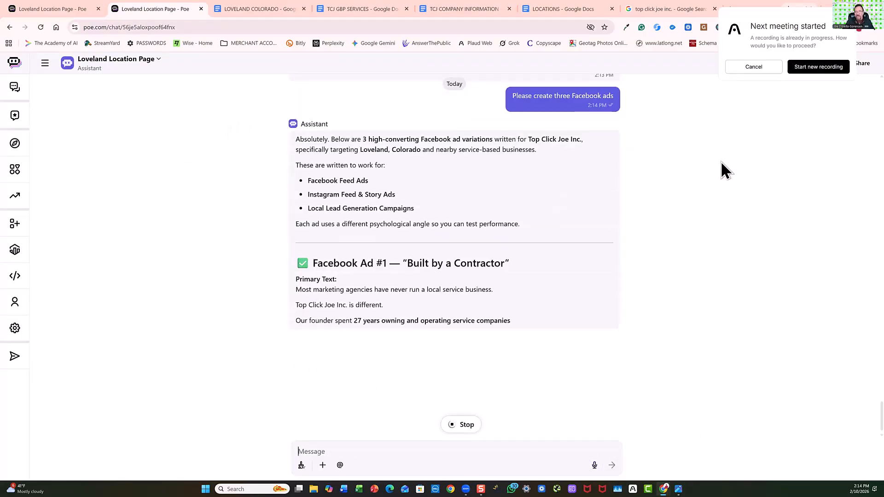
pyautogui.click(816, 67)
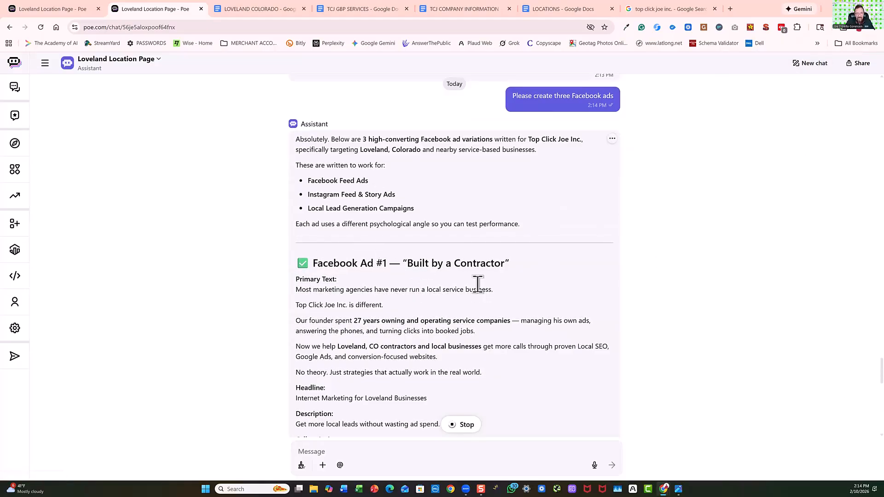
# Review the three generated Facebook ads, the recommended creative angles and the suggested follow-ups.
pyautogui.scroll(-3, 382, 313)
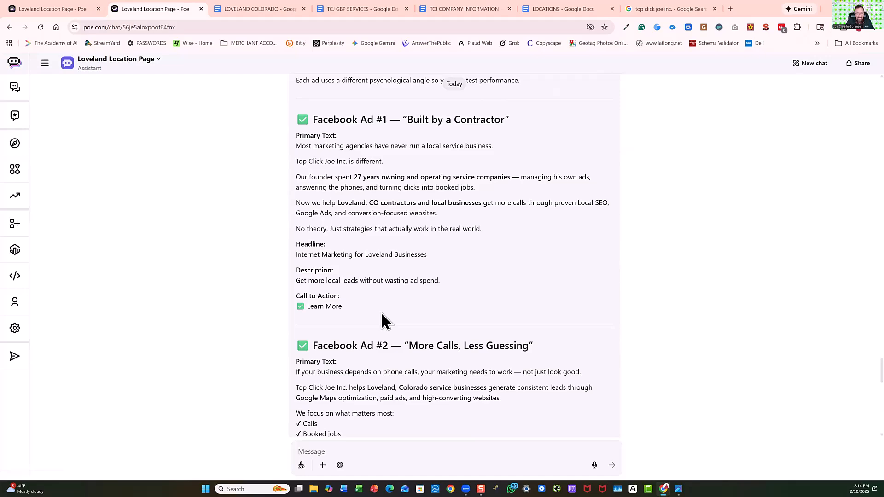
pyautogui.scroll(-3, 382, 318)
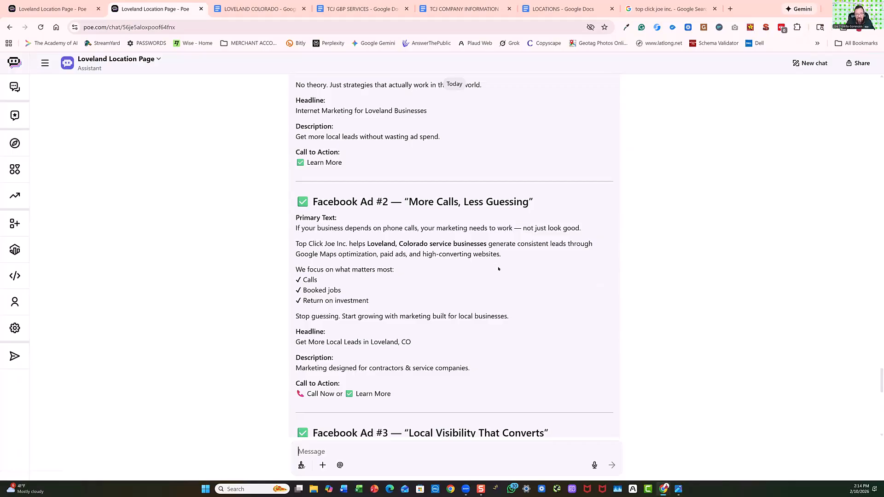
pyautogui.scroll(-6, 445, 277)
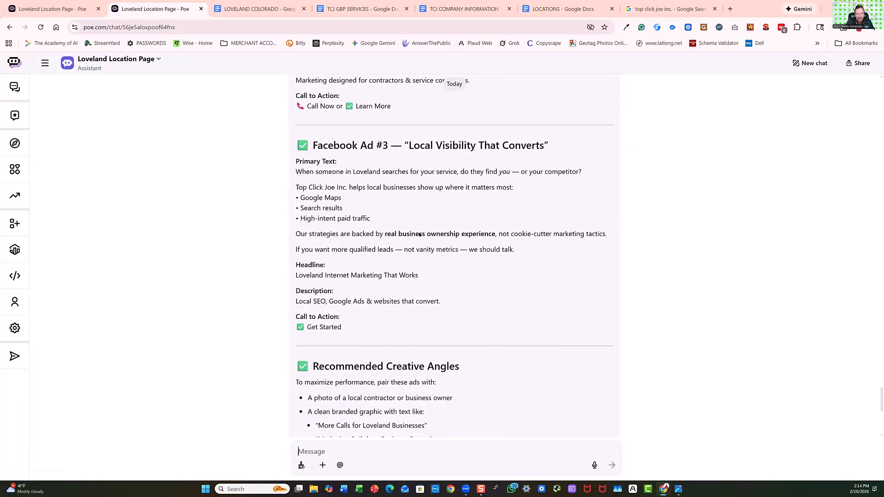
pyautogui.scroll(-3, 420, 234)
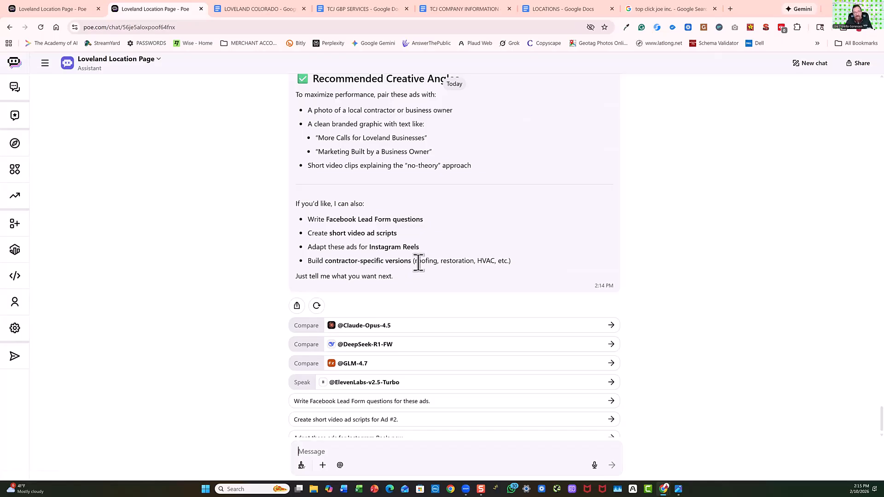
# Switch to the LOVELAND COLORADO document and examine its Google Business Profile posts, Facebook posts and the start of the helper page.
pyautogui.click(254, 11)
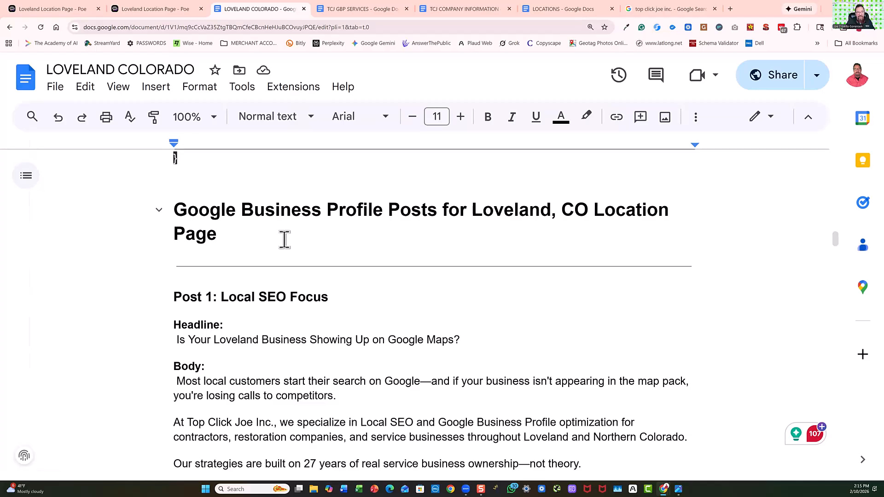
pyautogui.scroll(-15, 294, 238)
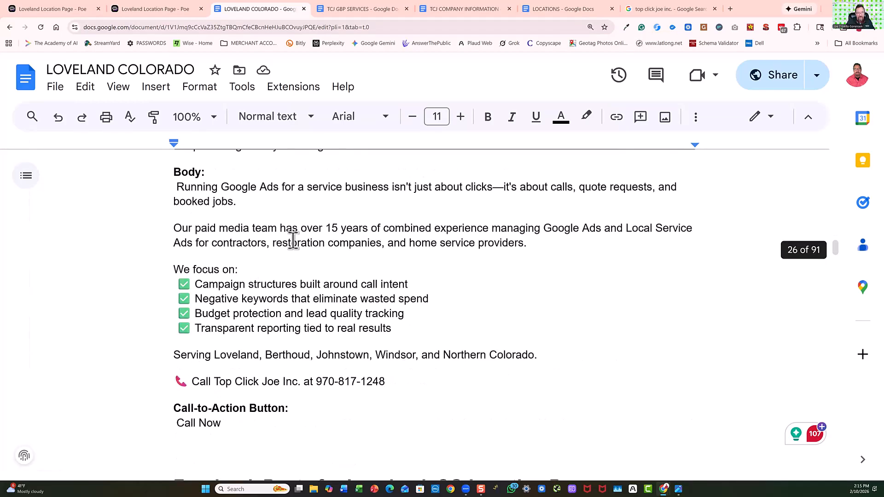
pyautogui.scroll(-10, 292, 239)
pyautogui.scroll(-6, 291, 239)
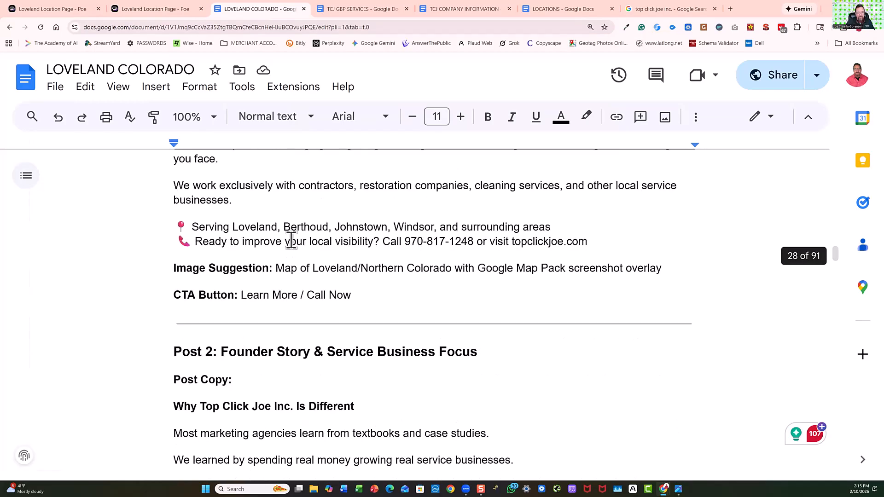
pyautogui.scroll(-15, 291, 239)
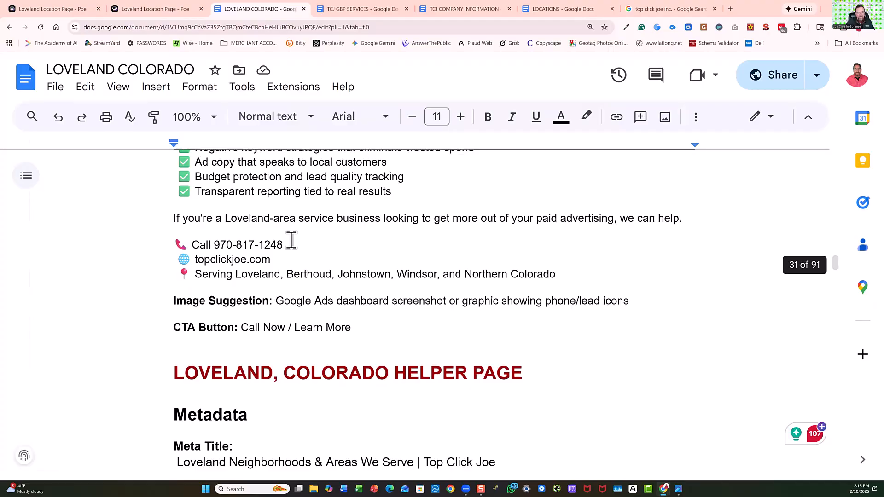
pyautogui.scroll(-5, 291, 239)
pyautogui.scroll(3, 290, 238)
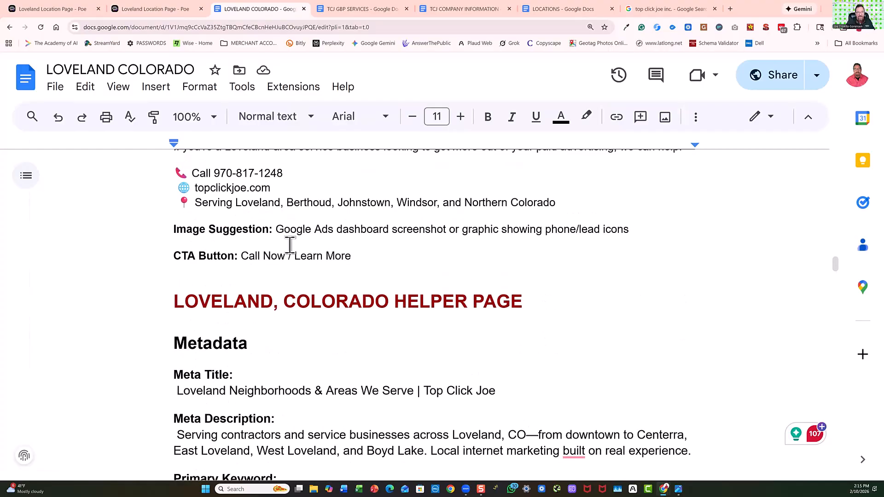
# Return to the Poe Loveland chat and start dictating a new prompt.
pyautogui.click(171, 9)
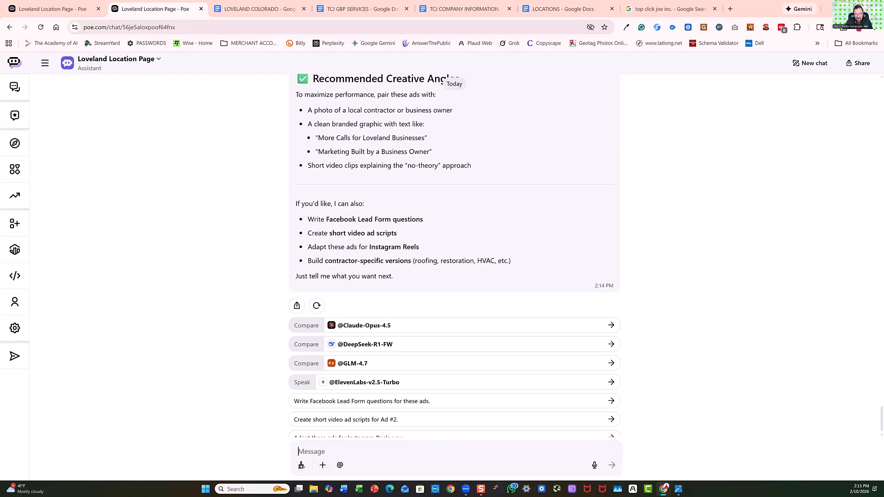
pyautogui.click(594, 465)
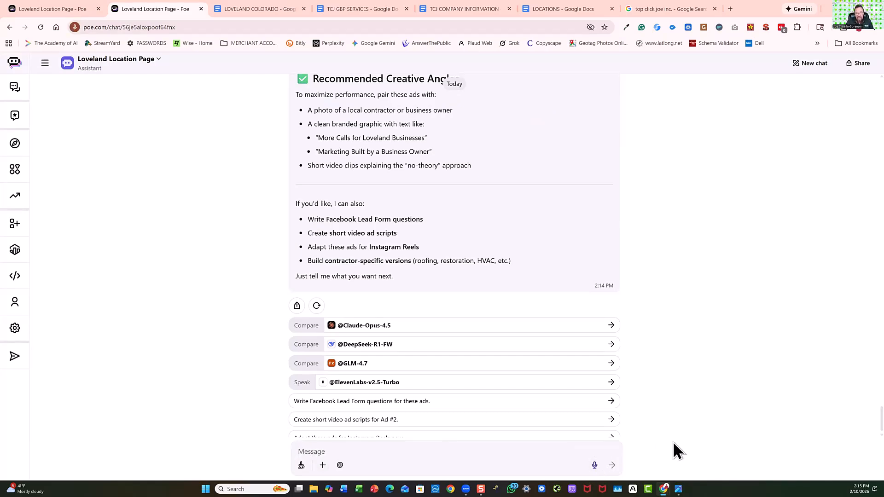
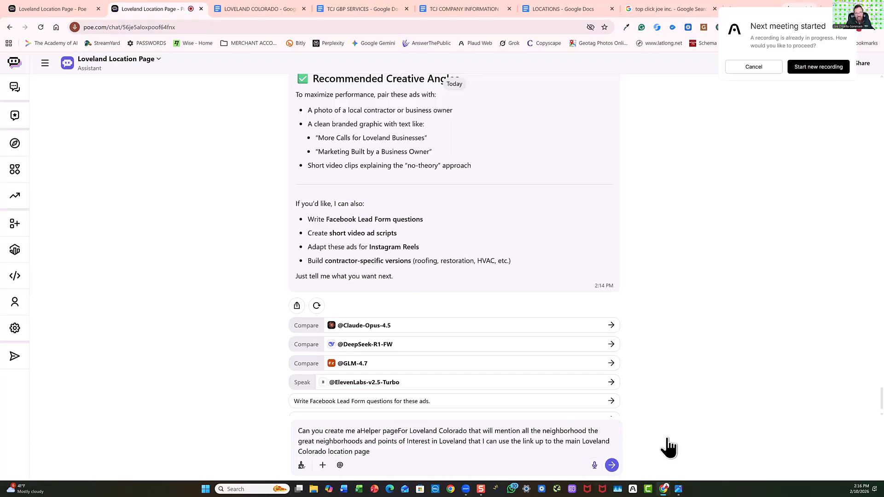
# Submit the dictated request for a Loveland helper page covering neighborhoods and points of interest that links to the main location page; dismiss the meeting notification.
pyautogui.click(612, 466)
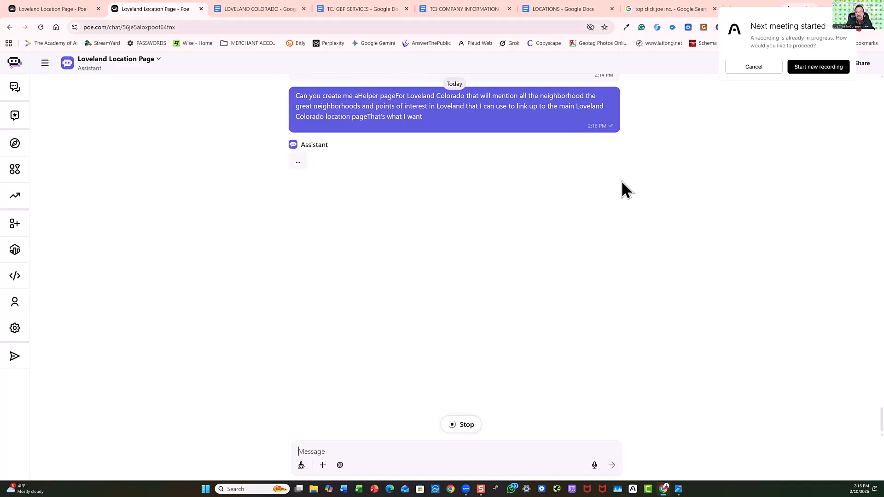
pyautogui.click(755, 69)
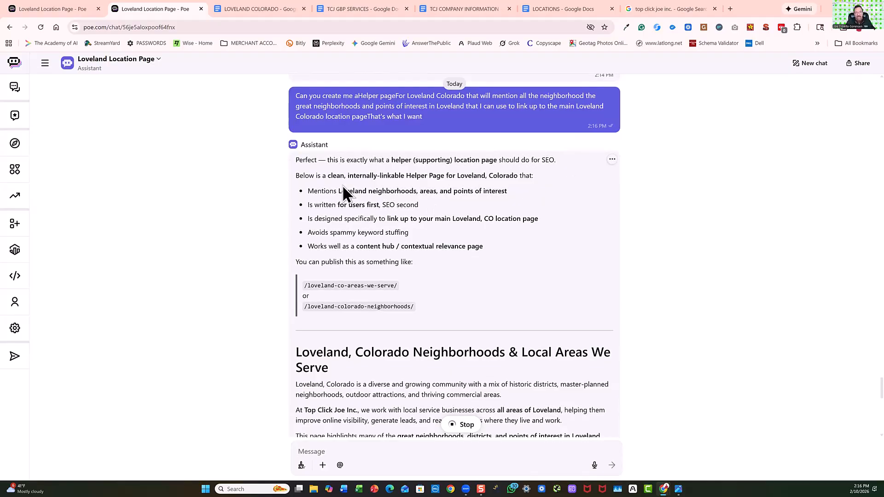
# Open the VERSION 2.jpg diagram, examine how the geo location pages link up to the locations page, and close it.
pyautogui.moveTo(678, 487)
pyautogui.click(679, 469)
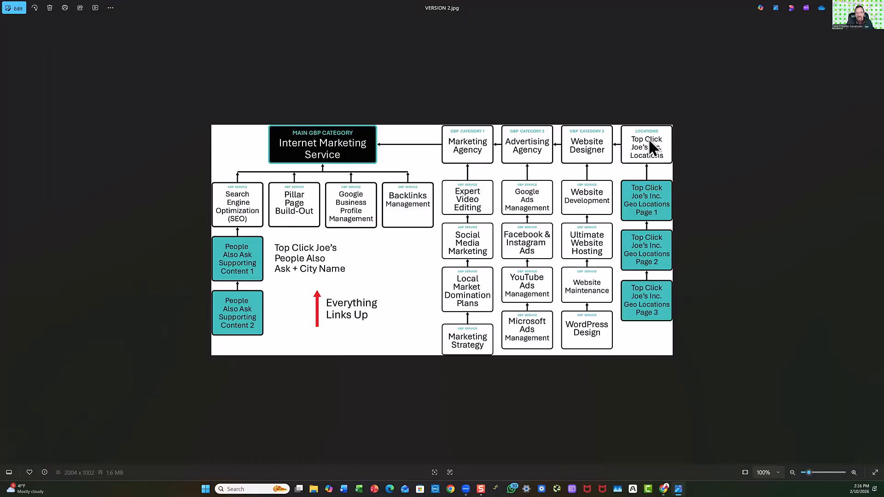
pyautogui.click(844, 6)
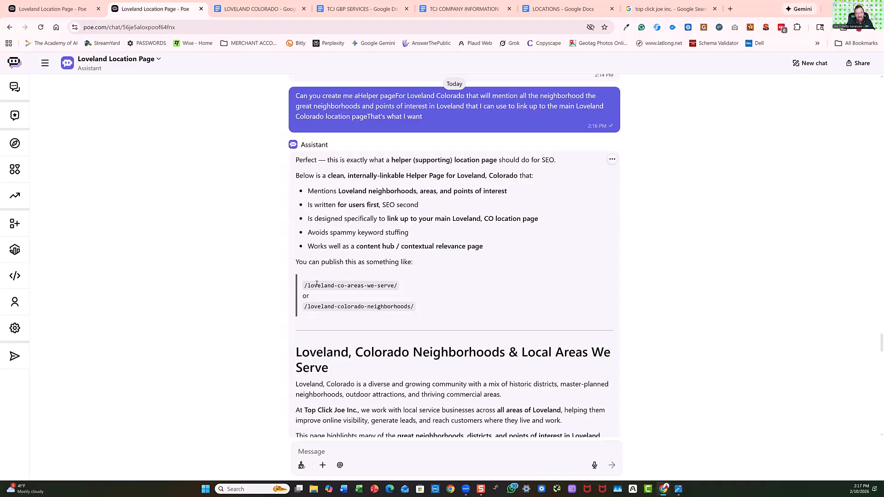
# Review the generated Loveland helper page, from its neighborhoods and points of interest to the linking advice and suggested follow-ups.
pyautogui.scroll(-3, 381, 353)
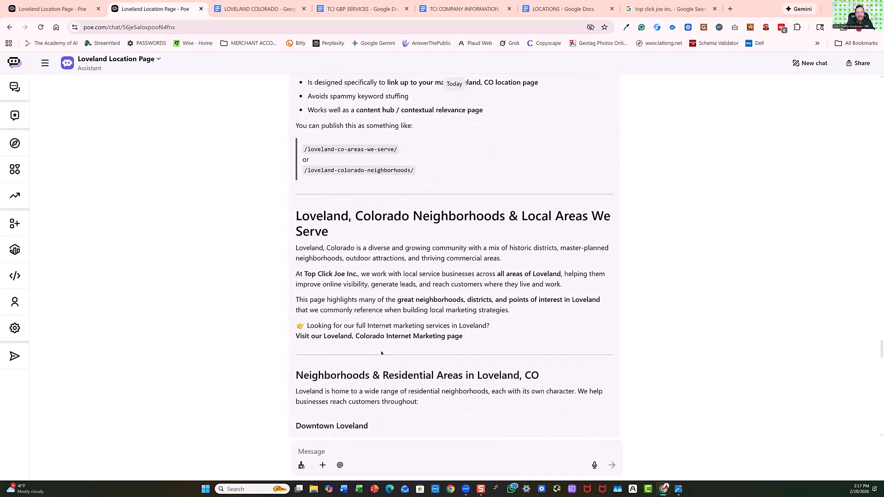
pyautogui.scroll(-3, 433, 242)
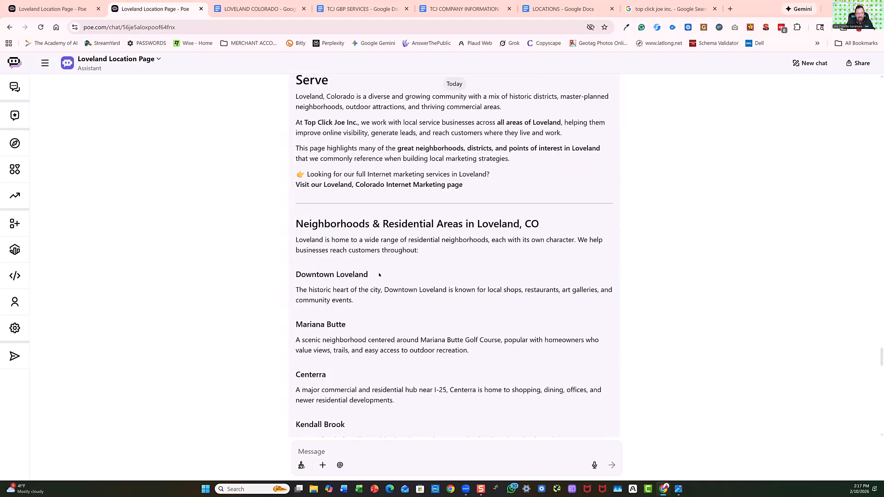
pyautogui.scroll(-3, 379, 275)
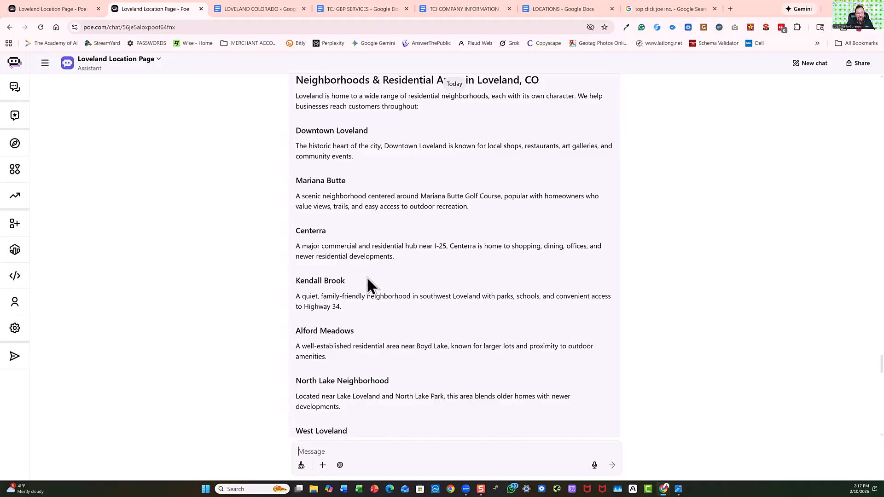
pyautogui.scroll(-3, 388, 340)
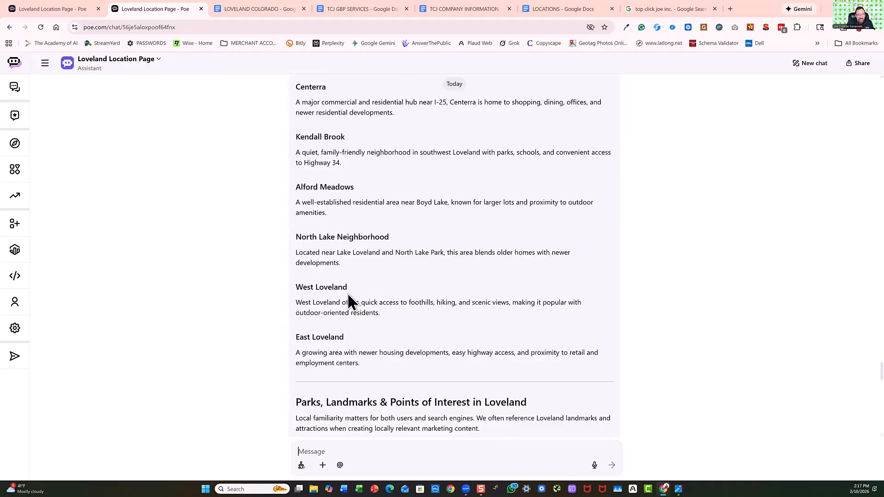
pyautogui.scroll(-3, 370, 308)
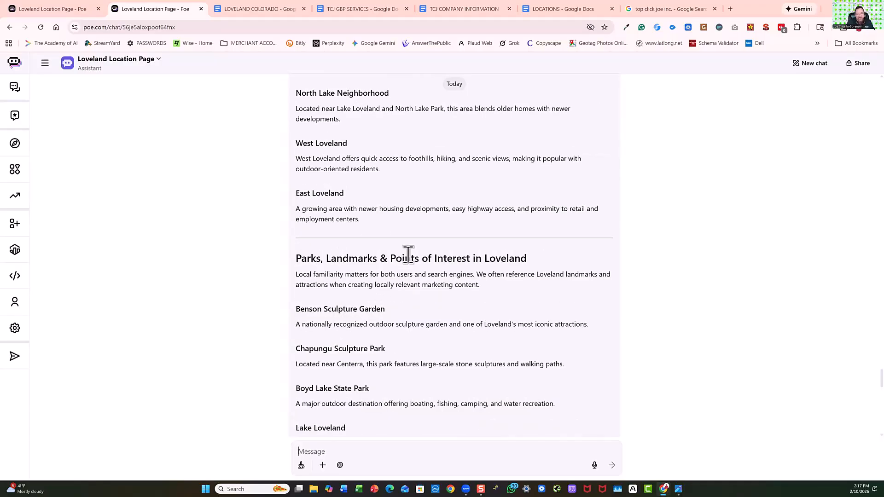
pyautogui.scroll(-3, 433, 265)
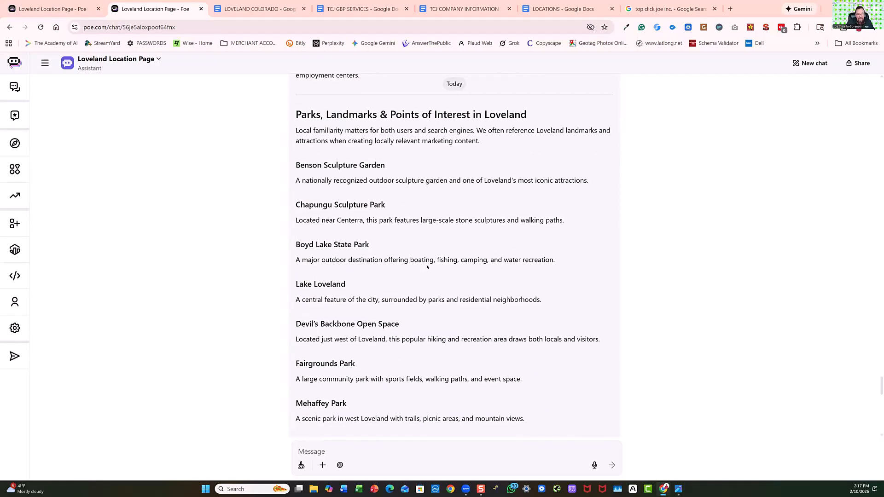
pyautogui.scroll(-6, 426, 266)
pyautogui.scroll(-3, 420, 253)
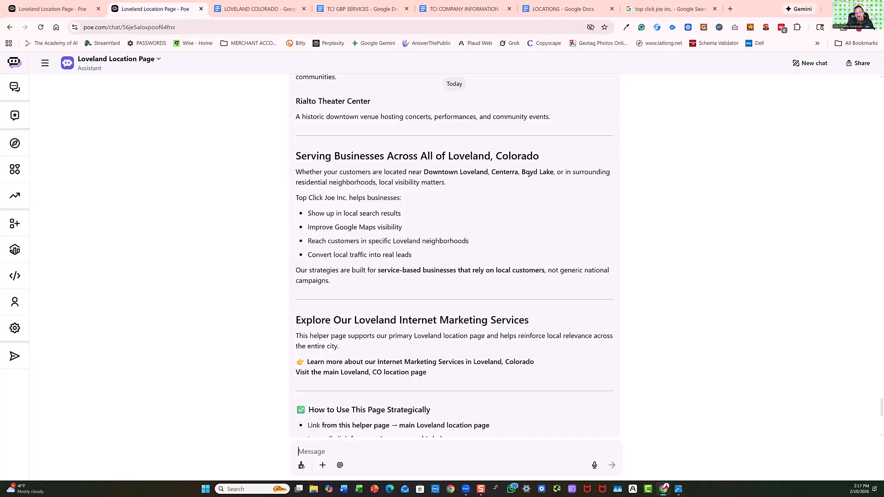
pyautogui.scroll(-3, 404, 228)
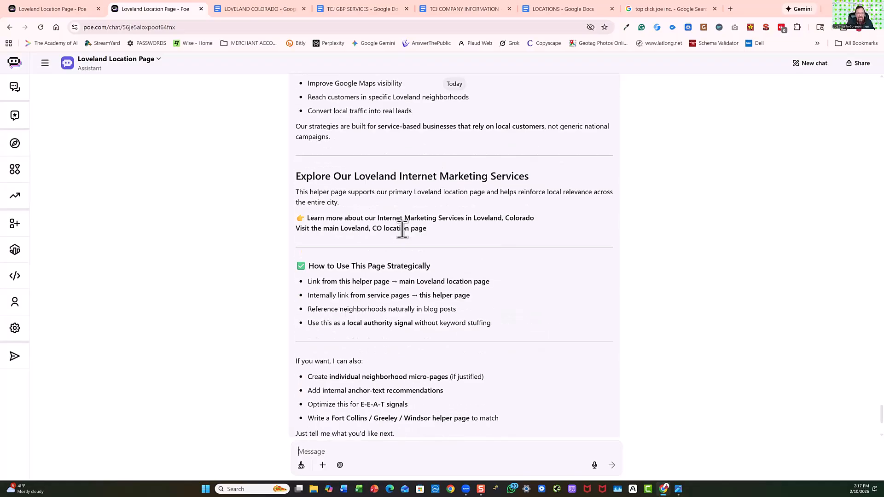
pyautogui.scroll(-3, 477, 203)
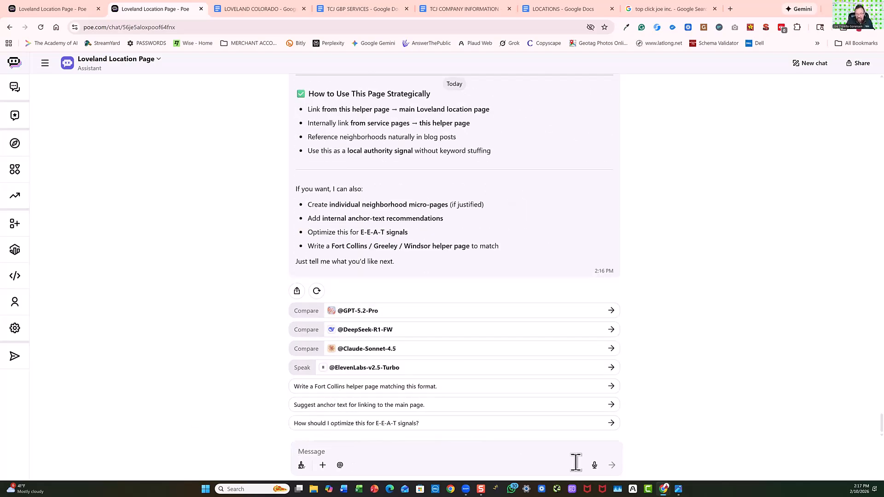
# Dictate and submit "Can you make that helper page a little more in depth could you make it a little bit better", and dismiss the meeting notification.
pyautogui.click(595, 465)
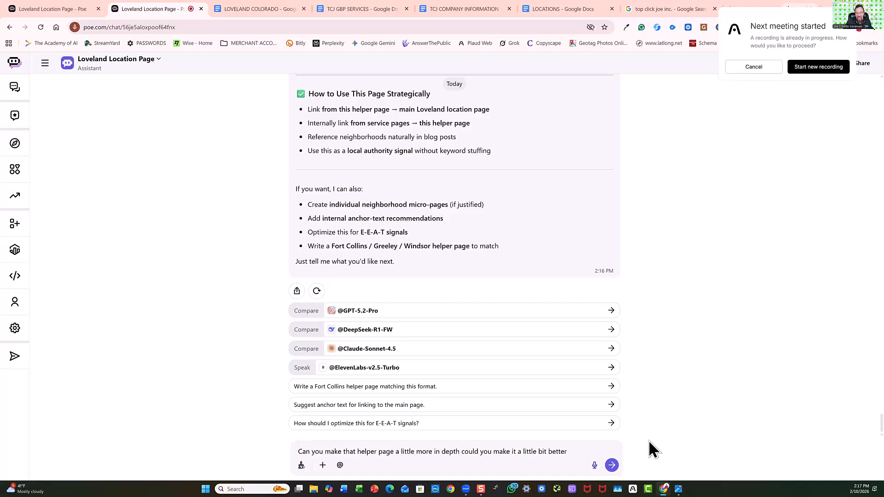
pyautogui.click(612, 465)
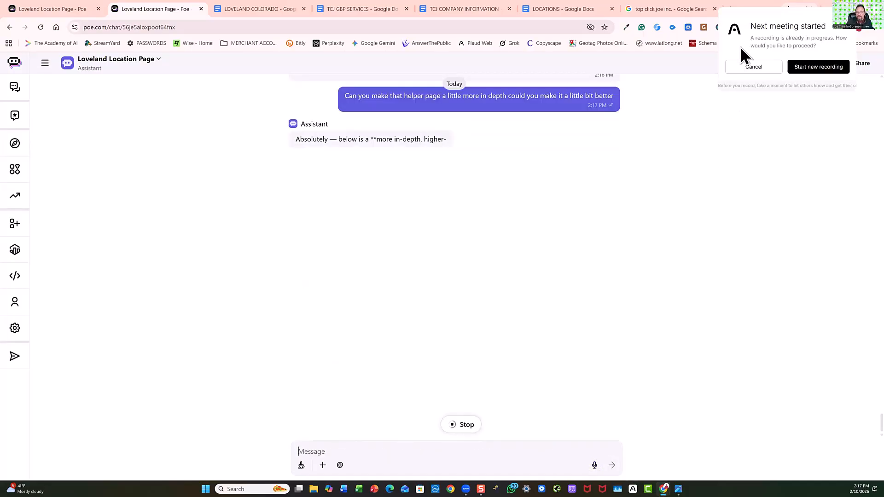
pyautogui.click(751, 67)
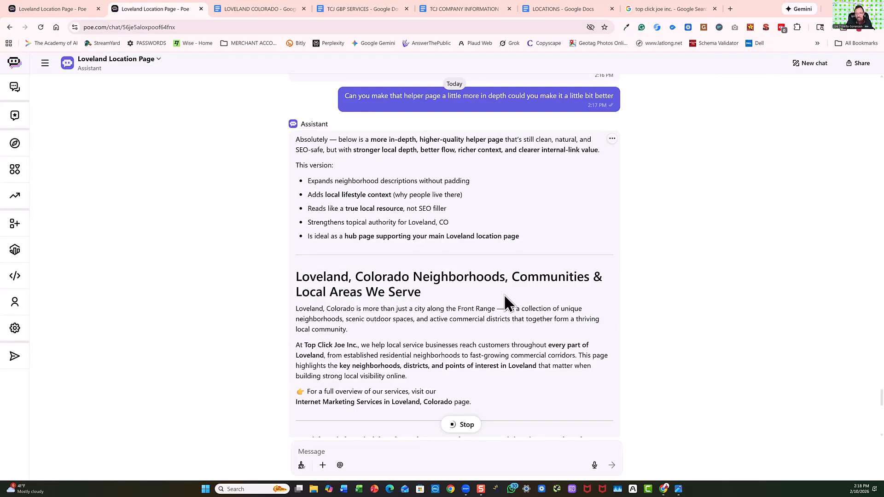
# Read the opening of the expanded helper page and choose automatic generation for the meeting note.
pyautogui.scroll(-3, 380, 316)
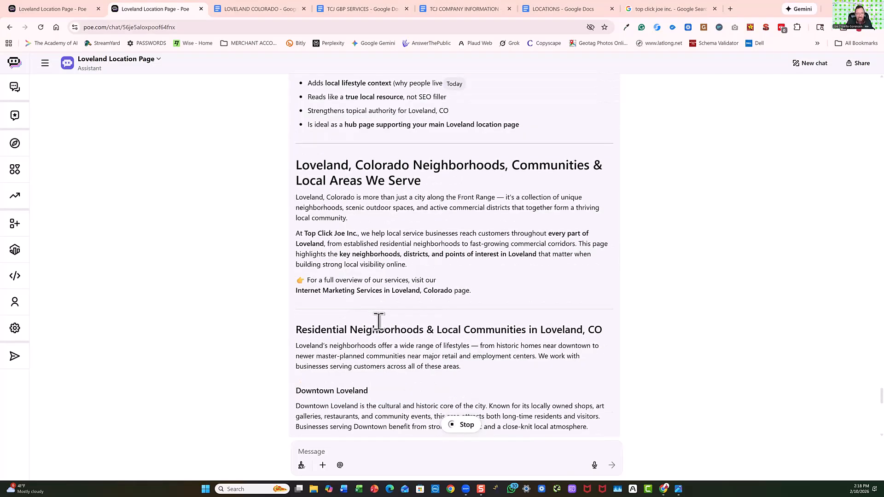
pyautogui.scroll(-3, 398, 264)
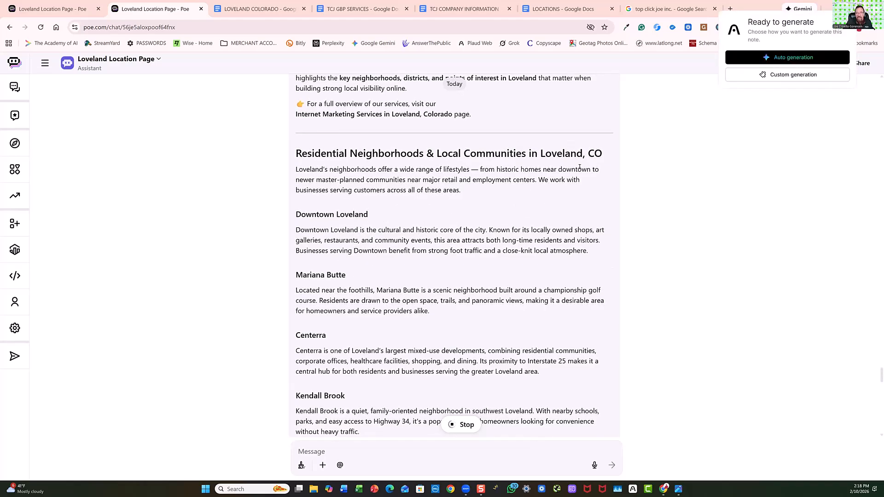
pyautogui.click(797, 58)
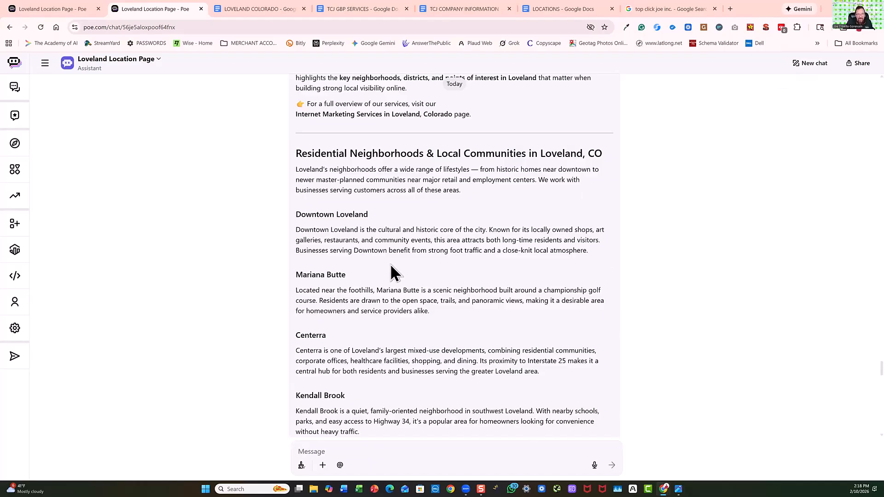
# Review the rest of the expanded helper page, including its neighborhoods, landmarks, service section and SEO and internal linking notes.
pyautogui.scroll(-3, 390, 271)
pyautogui.scroll(-6, 389, 263)
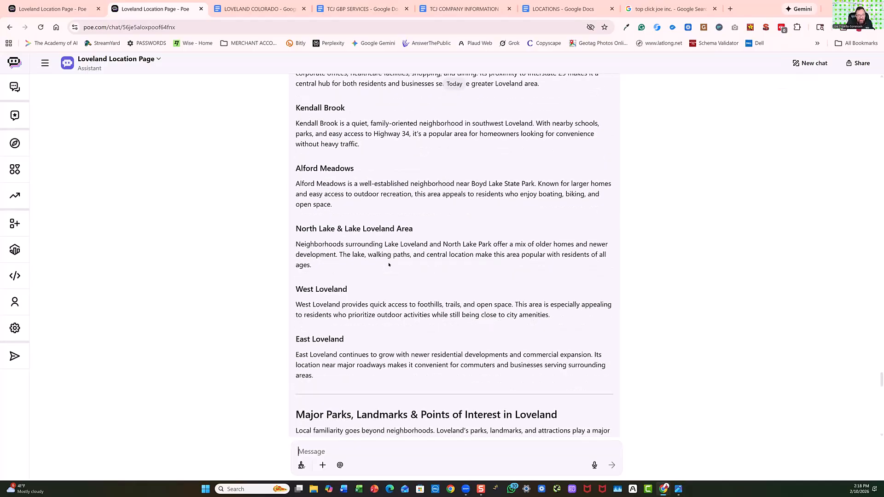
pyautogui.scroll(-15, 399, 291)
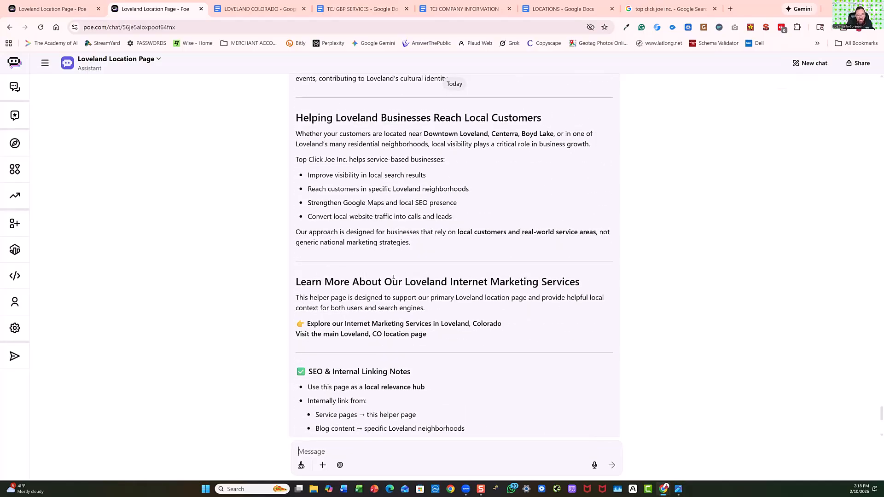
pyautogui.scroll(-7, 391, 230)
pyautogui.scroll(7, 394, 279)
pyautogui.scroll(-5, 394, 278)
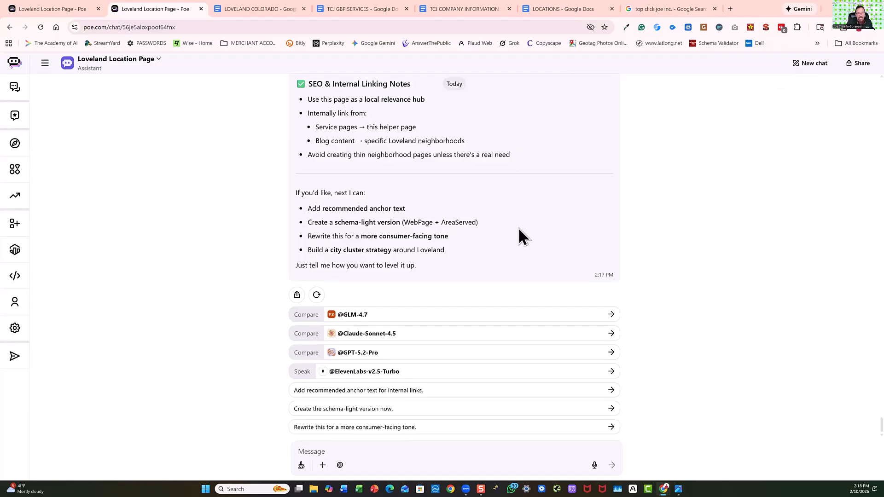
pyautogui.scroll(20, 516, 227)
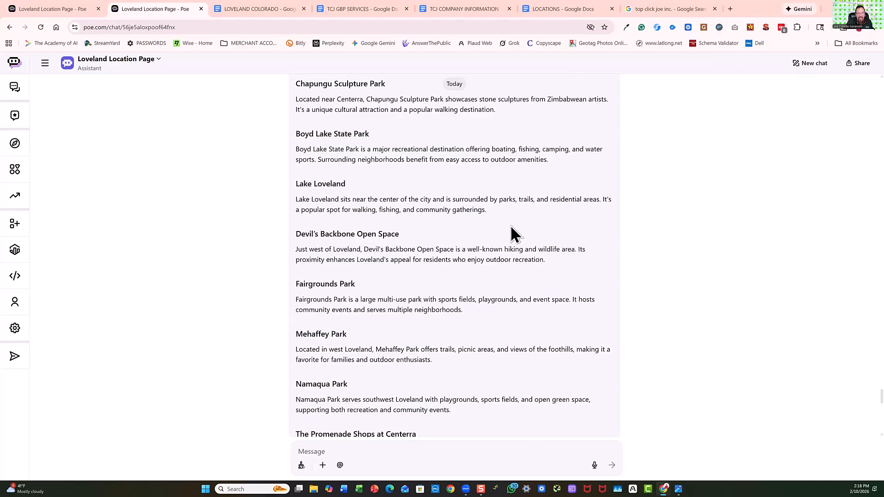
pyautogui.scroll(-15, 511, 233)
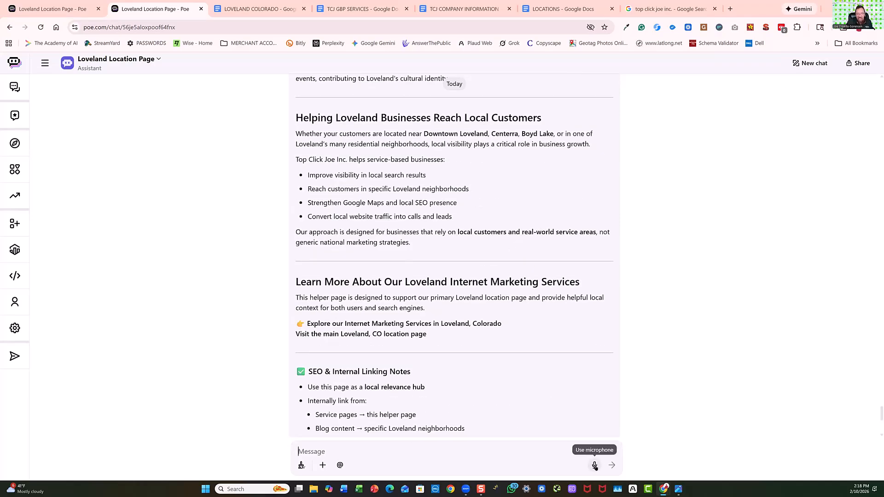
# Dictate and submit the prompt "Please give me the combined schema for this helper page", and dismiss the meeting recording notification.
pyautogui.click(595, 466)
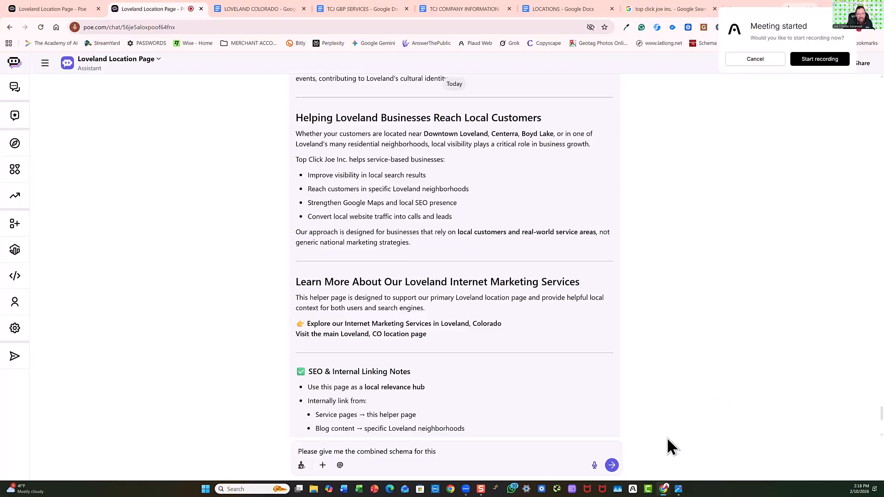
pyautogui.click(611, 466)
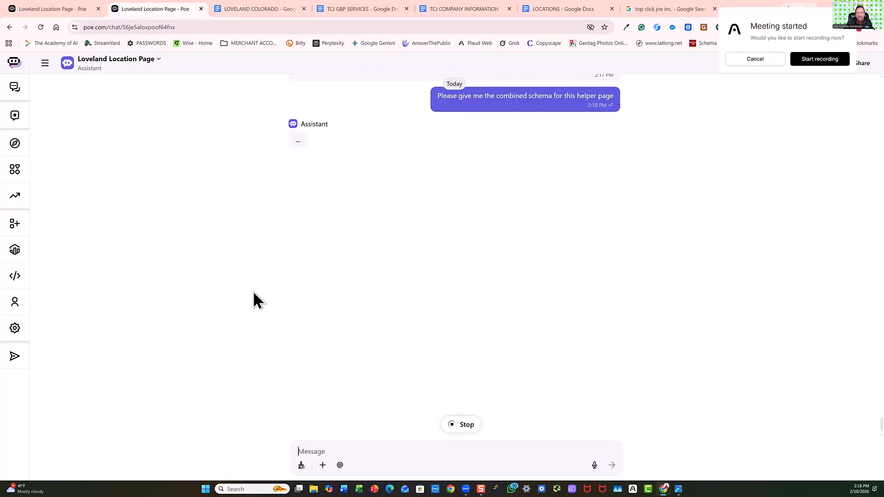
pyautogui.click(754, 59)
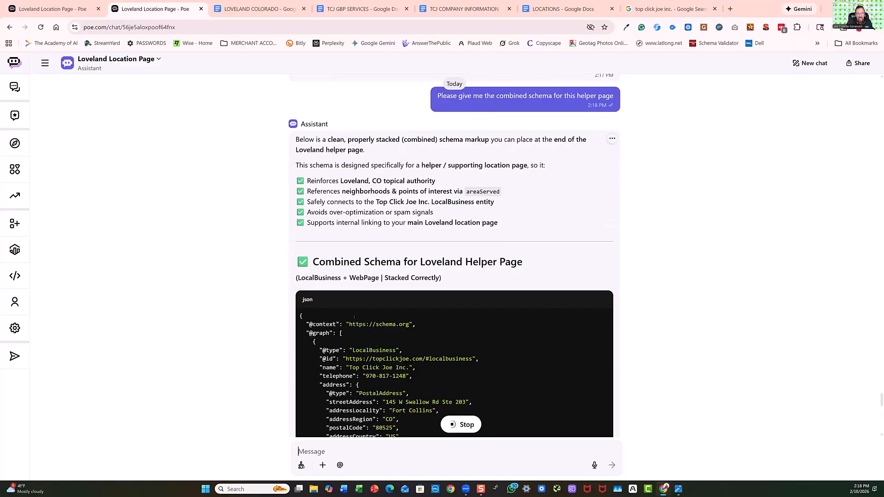
# Switch to the LOVELAND COLORADO document and examine its helper page's keywords, introduction and neighborhood sections, plus the Google Ads post above it.
pyautogui.click(256, 10)
pyautogui.scroll(-5, 337, 343)
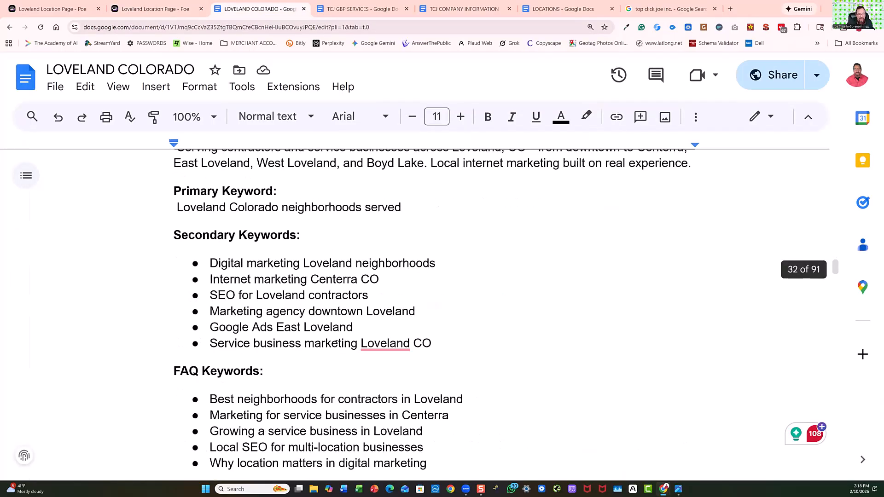
pyautogui.scroll(-8, 335, 341)
pyautogui.scroll(-5, 335, 341)
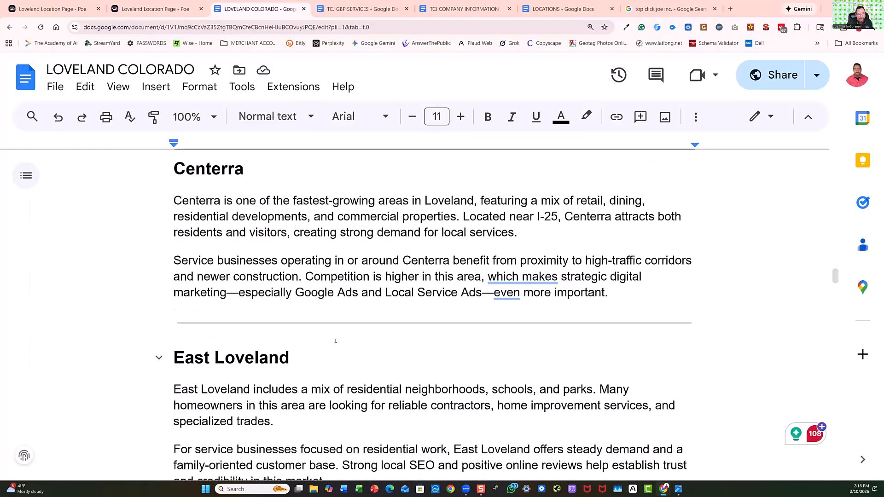
pyautogui.scroll(7, 244, 392)
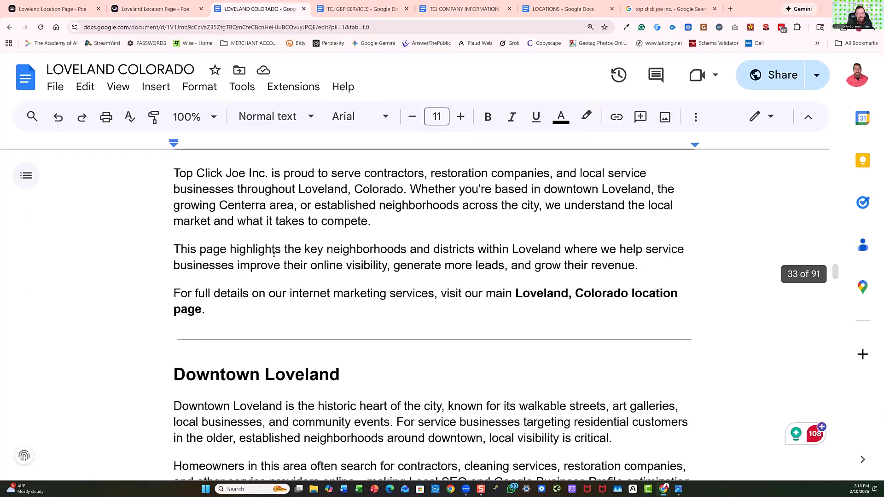
pyautogui.scroll(3, 274, 254)
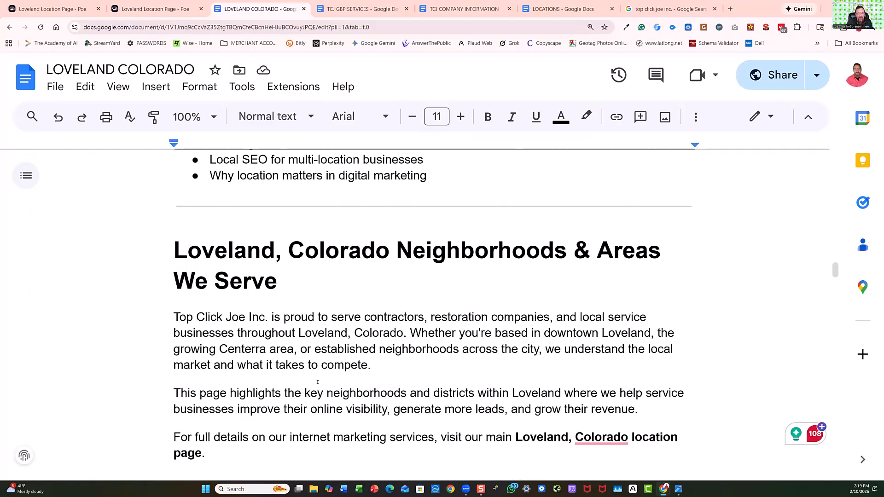
pyautogui.scroll(-15, 318, 382)
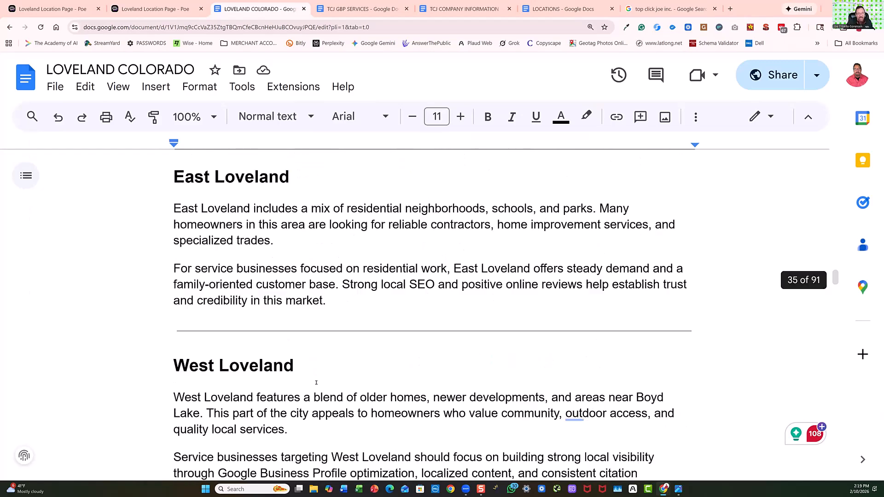
pyautogui.scroll(15, 316, 381)
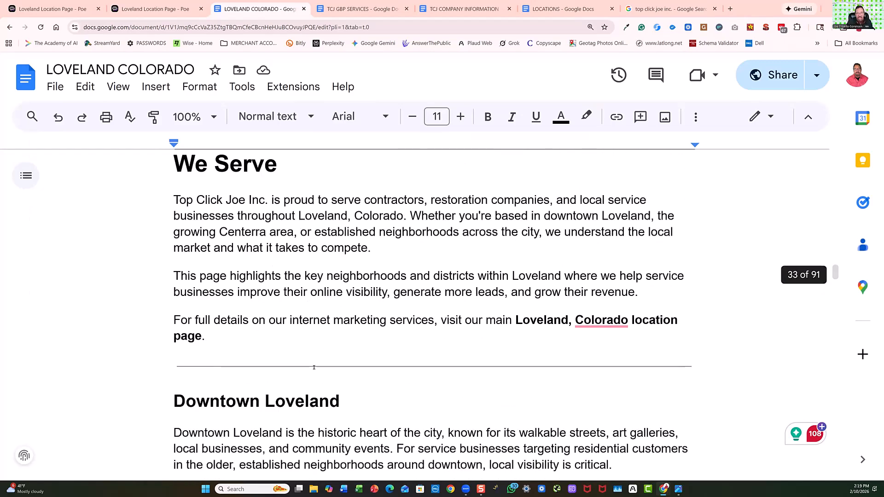
pyautogui.scroll(20, 336, 336)
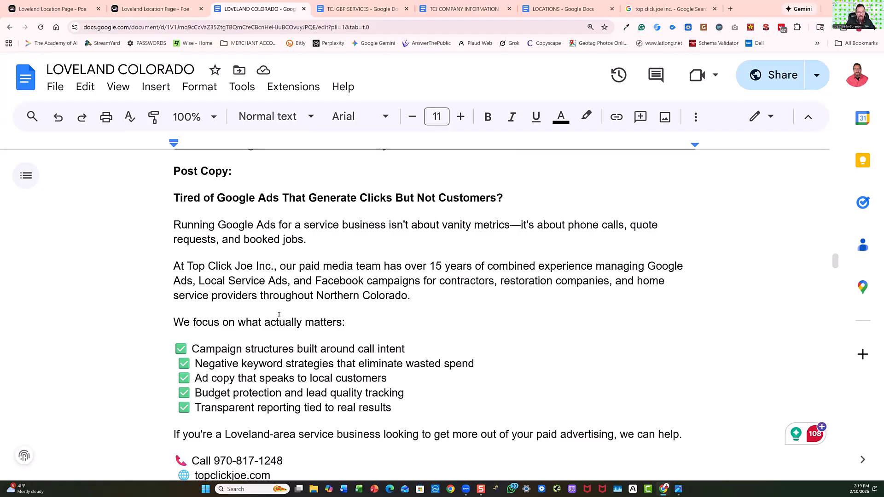
pyautogui.scroll(-10, 370, 308)
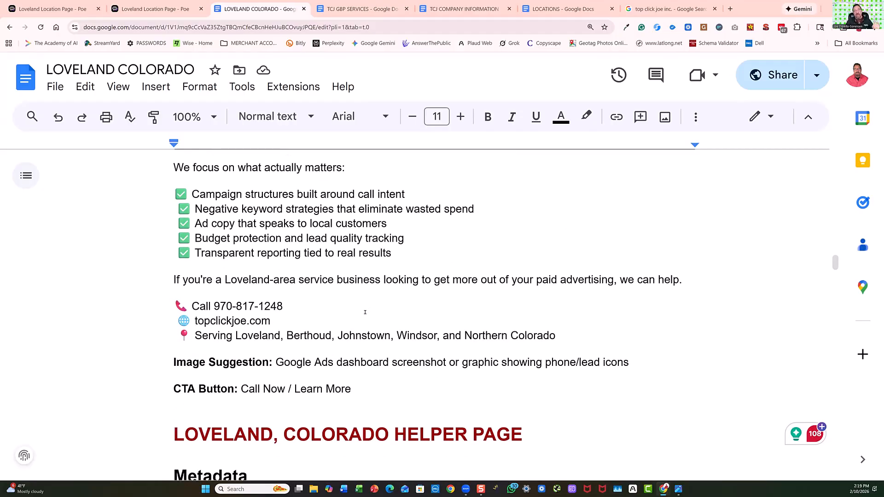
# Examine the helper page's neighborhood sections and FAQ answers in the LOVELAND COLORADO document, down to the Combined Schema Markup heading.
pyautogui.scroll(-5, 358, 317)
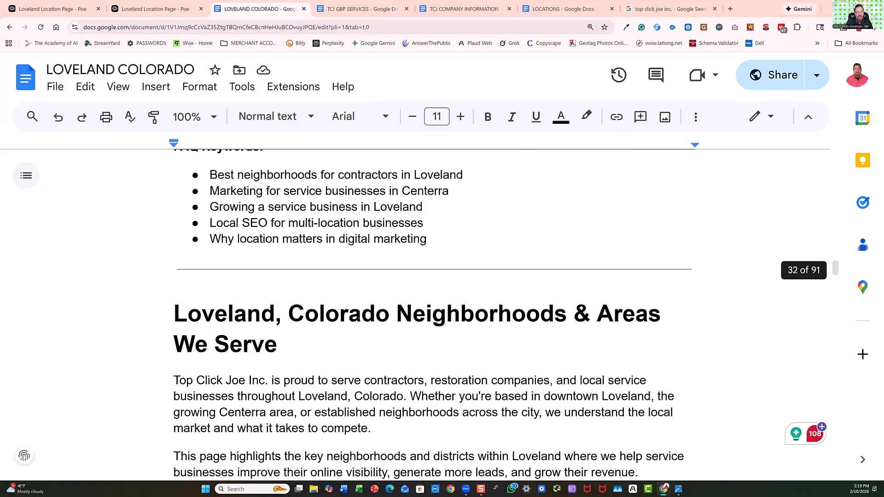
pyautogui.scroll(-8, 358, 318)
pyautogui.scroll(-10, 355, 318)
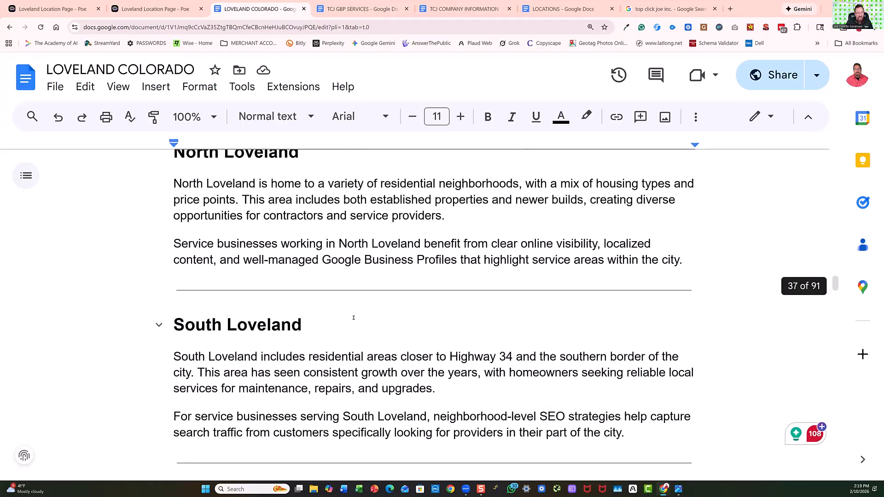
pyautogui.scroll(-10, 354, 317)
pyautogui.scroll(6, 353, 318)
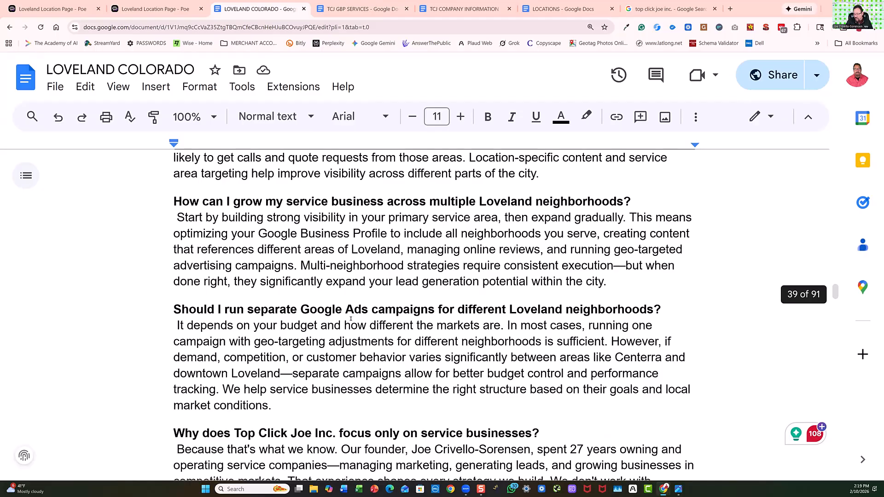
pyautogui.scroll(-5, 350, 319)
pyautogui.scroll(-2, 349, 318)
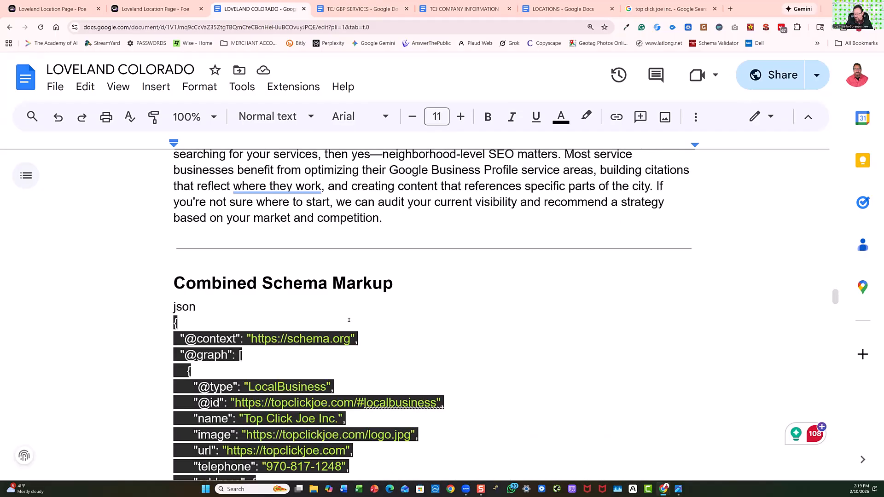
# Review the helper page's combined schema code and internal linking recommendations, as far as the BLOG POST metadata.
pyautogui.scroll(-15, 349, 320)
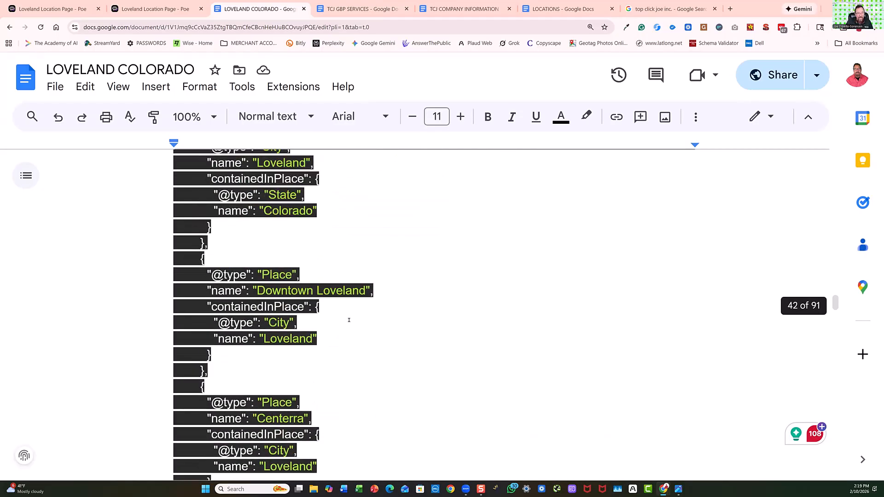
pyautogui.scroll(-20, 349, 320)
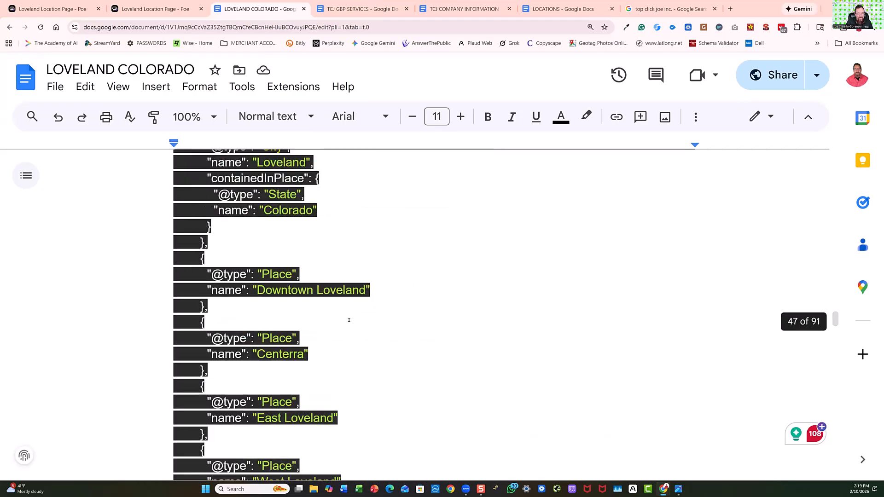
pyautogui.scroll(-10, 349, 320)
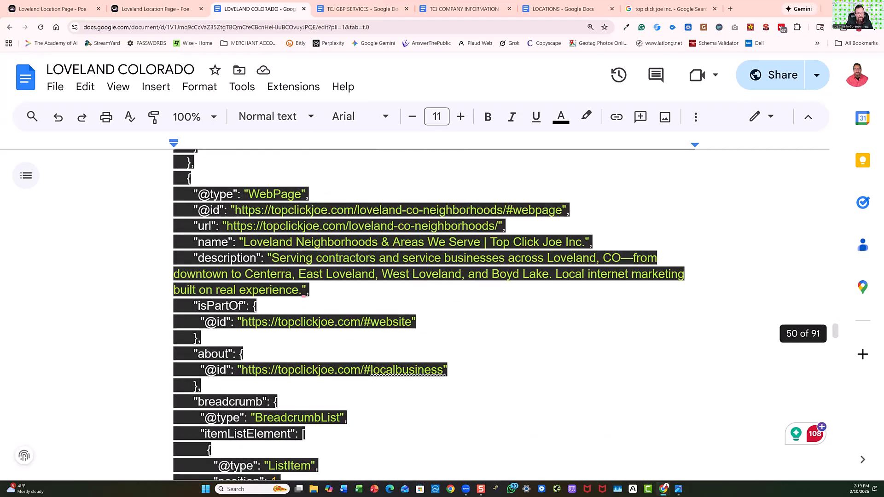
pyautogui.scroll(-20, 348, 319)
pyautogui.scroll(-5, 349, 320)
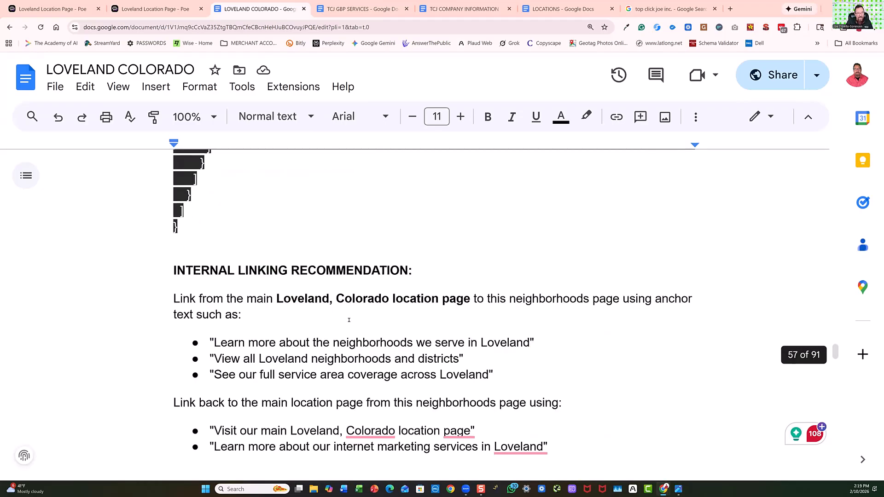
pyautogui.scroll(-4, 349, 319)
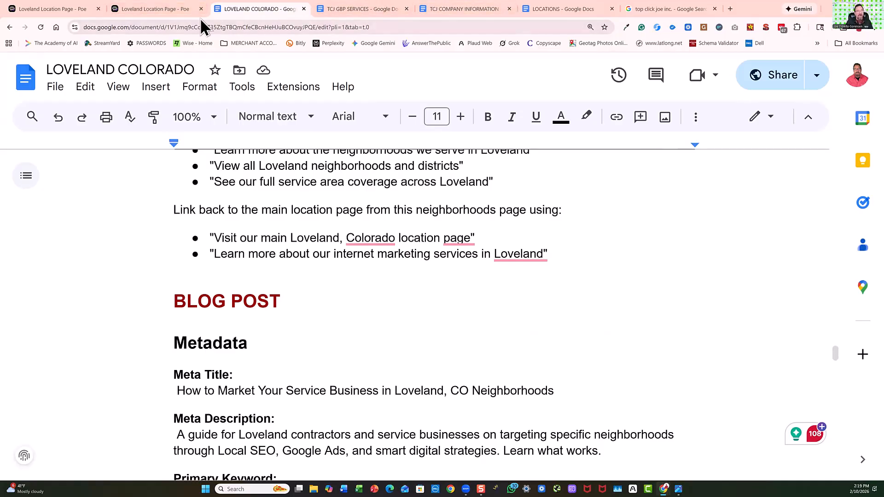
# Return to the Poe chat and dictate and submit a request for a unique blog post with an FAQ section and combined schema that passes Copyscape.
pyautogui.click(180, 11)
pyautogui.scroll(-5, 453, 362)
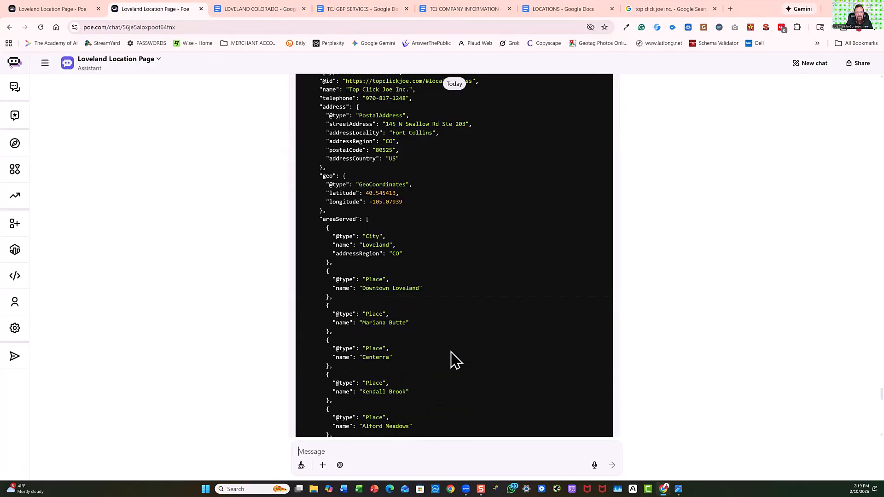
pyautogui.scroll(-15, 453, 361)
pyautogui.scroll(10, 451, 346)
pyautogui.scroll(1, 518, 439)
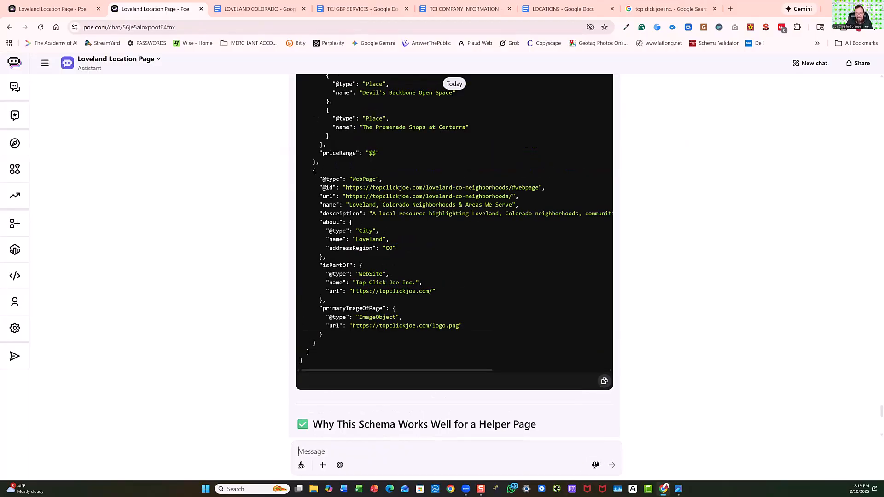
pyautogui.click(595, 466)
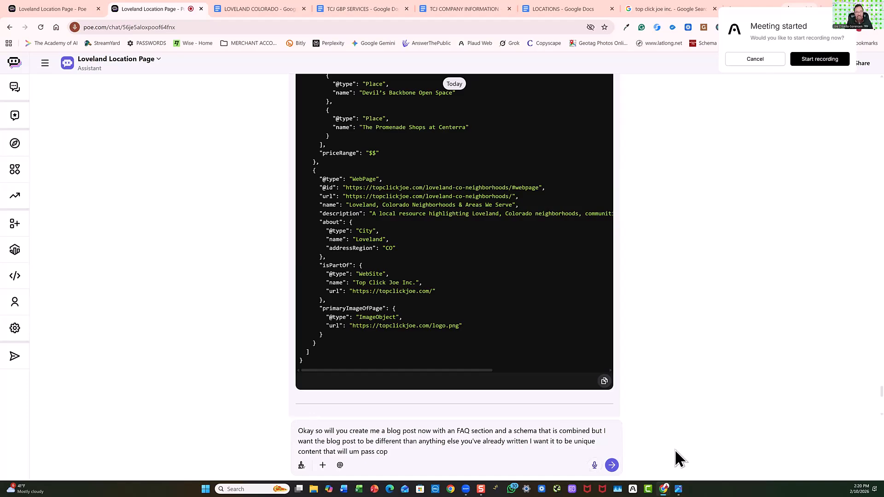
pyautogui.click(612, 465)
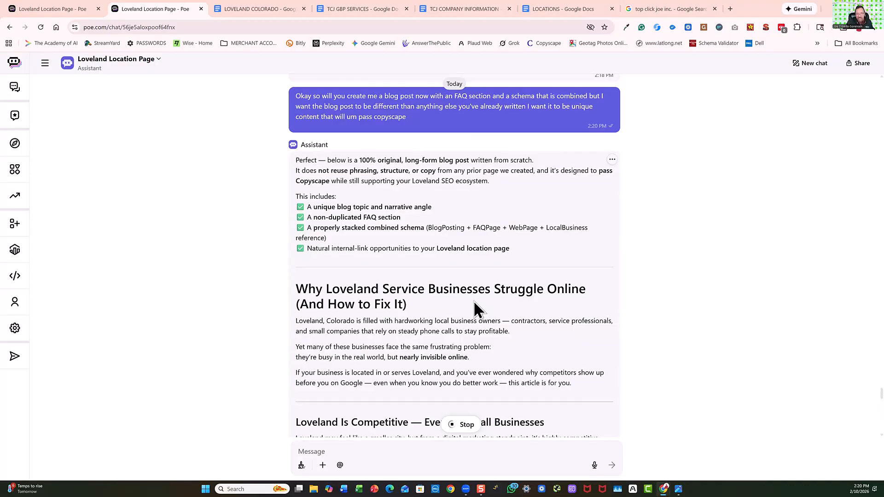
# Review the generated blog post from its introduction through the Frequently Asked Questions, and dismiss the meeting notes notification.
pyautogui.scroll(-3, 474, 303)
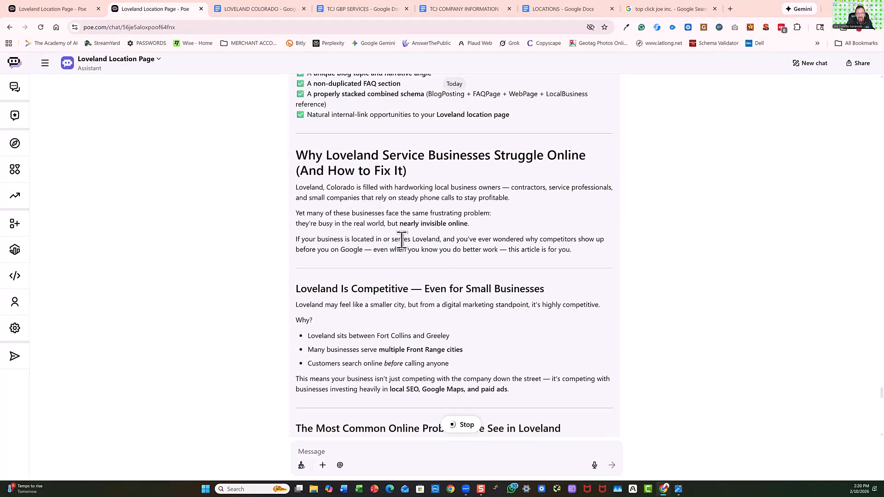
pyautogui.scroll(-2, 402, 239)
pyautogui.scroll(-10, 401, 241)
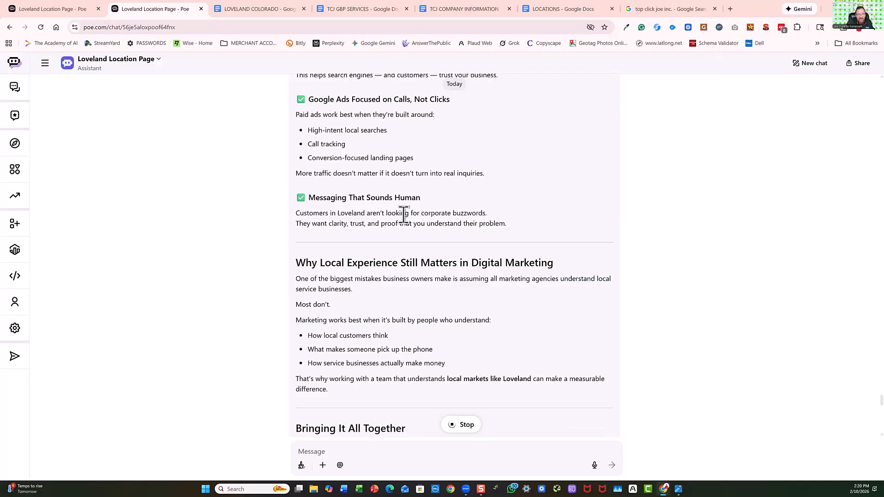
pyautogui.scroll(-7, 403, 230)
pyautogui.scroll(-4, 404, 217)
pyautogui.scroll(3, 403, 217)
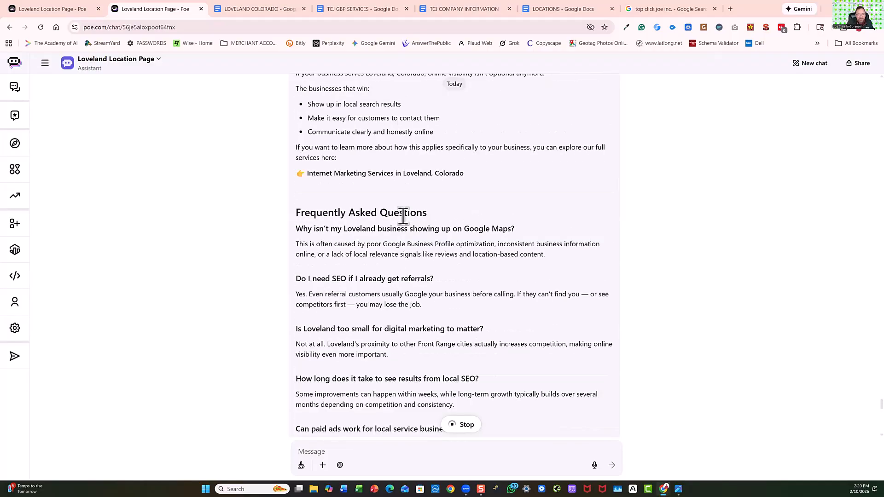
pyautogui.scroll(-4, 419, 243)
pyautogui.scroll(12, 419, 243)
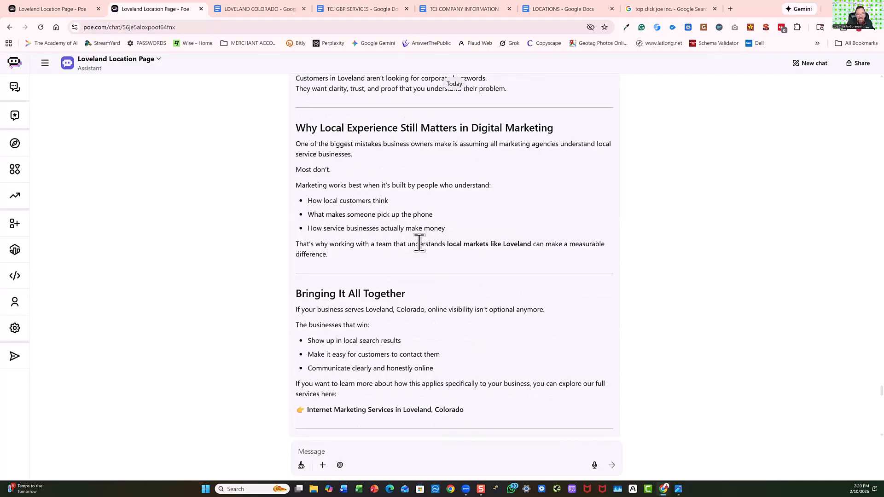
pyautogui.scroll(10, 419, 243)
pyautogui.scroll(8, 419, 243)
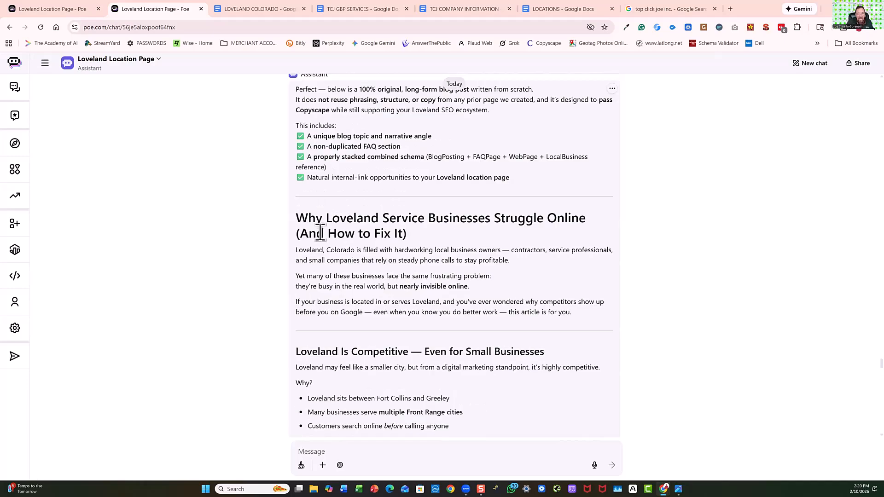
pyautogui.scroll(3, 316, 233)
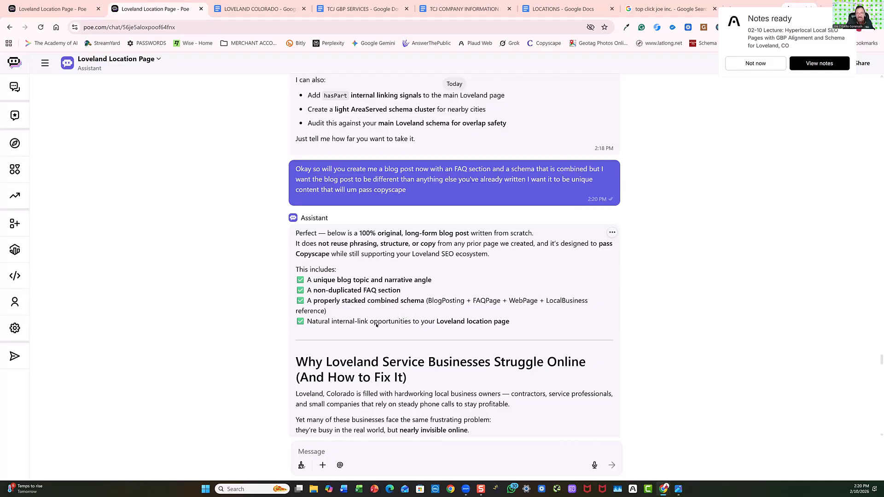
pyautogui.click(762, 67)
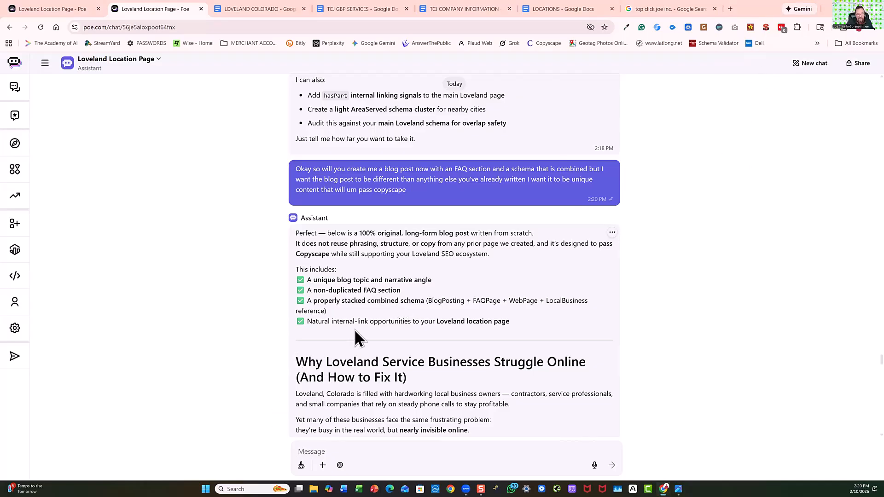
# Copy the blog post text from the heading "Why Loveland Service Businesses Struggle Online" through the end of the Frequently Asked Questions.
pyautogui.scroll(3, 320, 349)
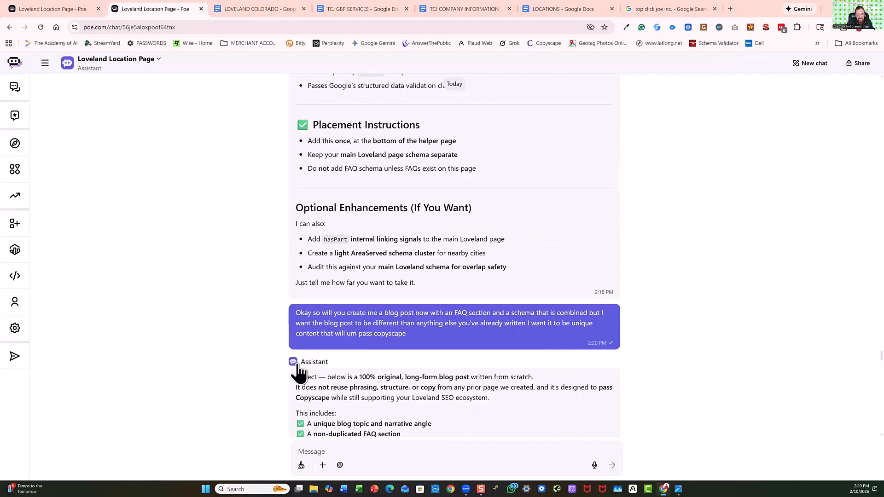
pyautogui.scroll(-6, 293, 366)
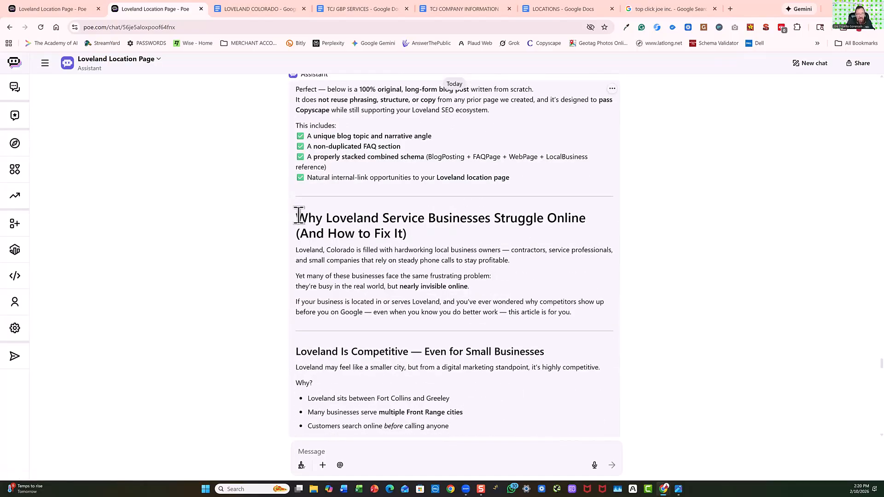
pyautogui.moveTo(297, 216); pyautogui.dragTo(352, 350)
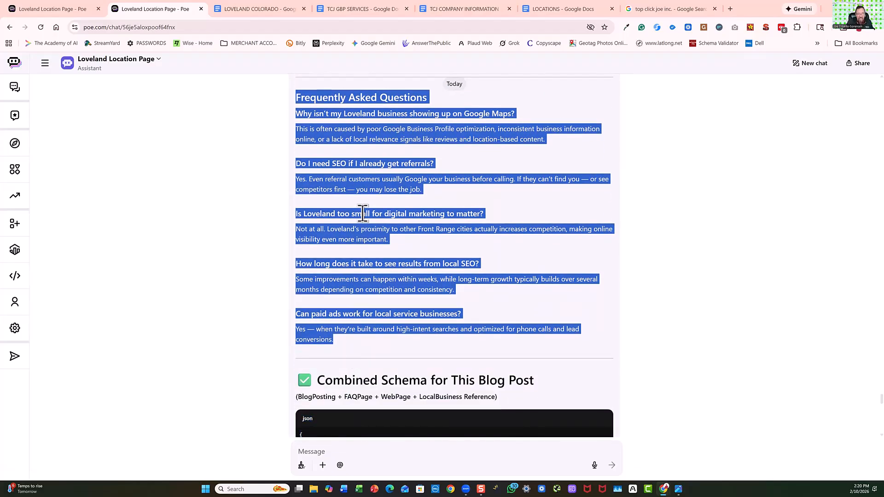
pyautogui.rightClick(364, 214)
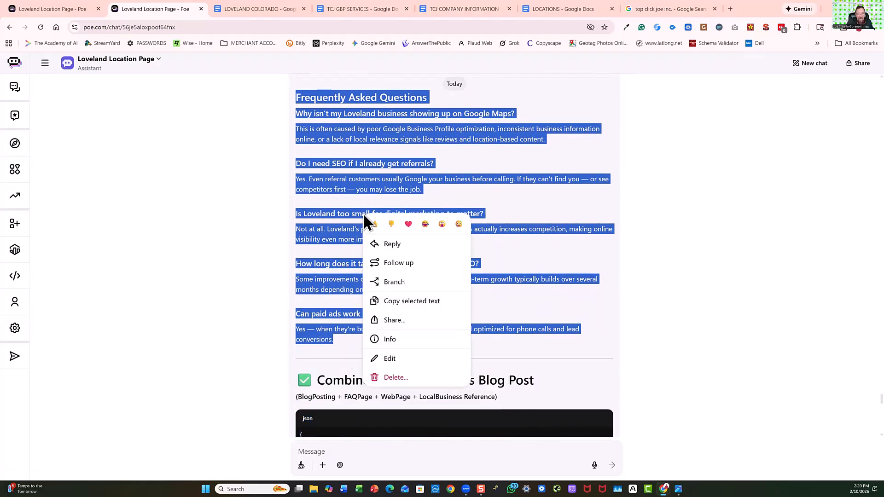
pyautogui.click(405, 300)
# Open Copyscape in a new browser tab, run a premium plagiarism search on the copied blog post, and close the tab.
pyautogui.click(729, 9)
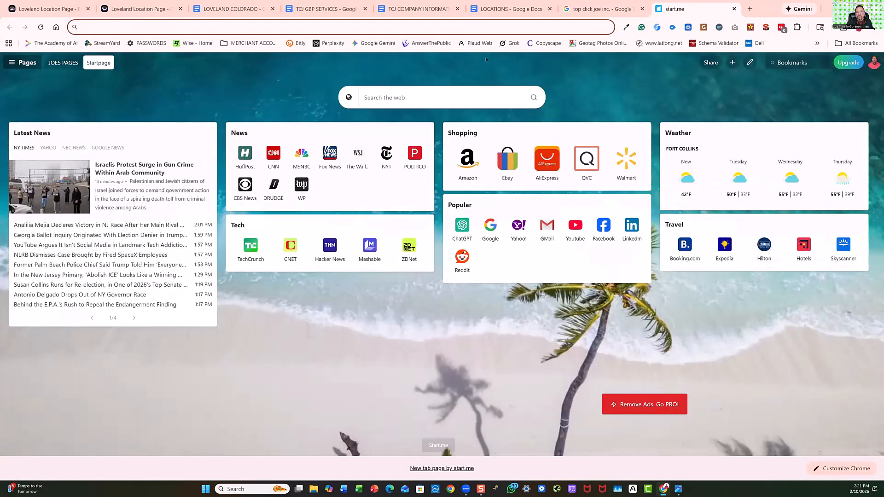
pyautogui.click(545, 45)
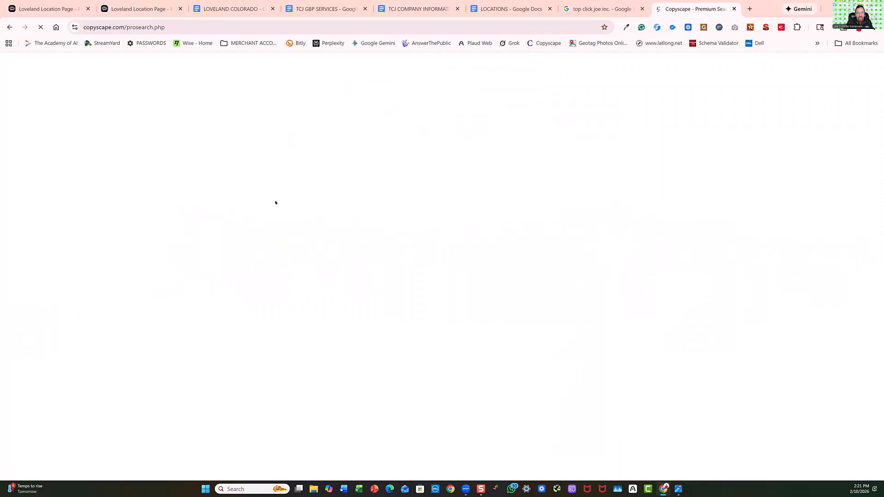
pyautogui.click(366, 216)
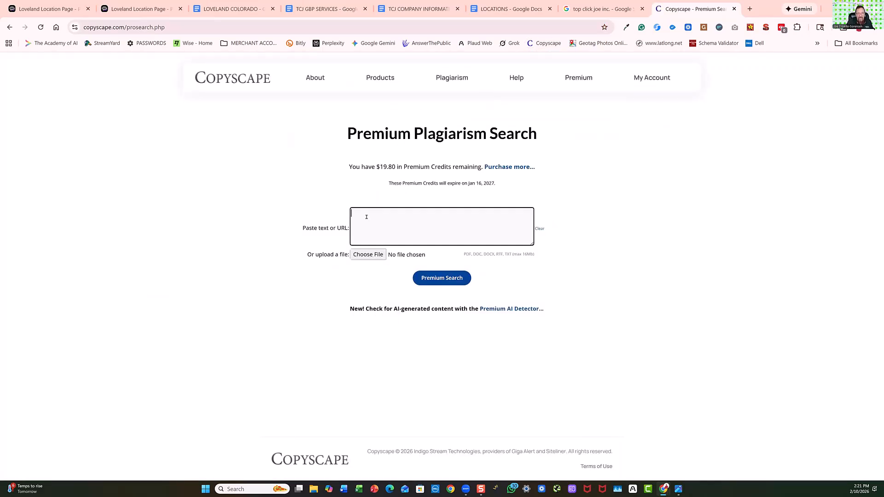
pyautogui.rightClick(367, 221)
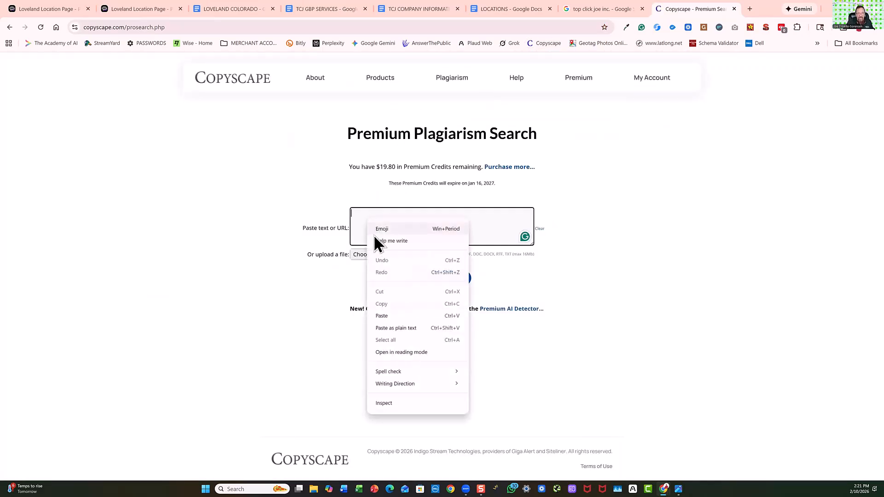
pyautogui.click(383, 316)
pyautogui.click(442, 279)
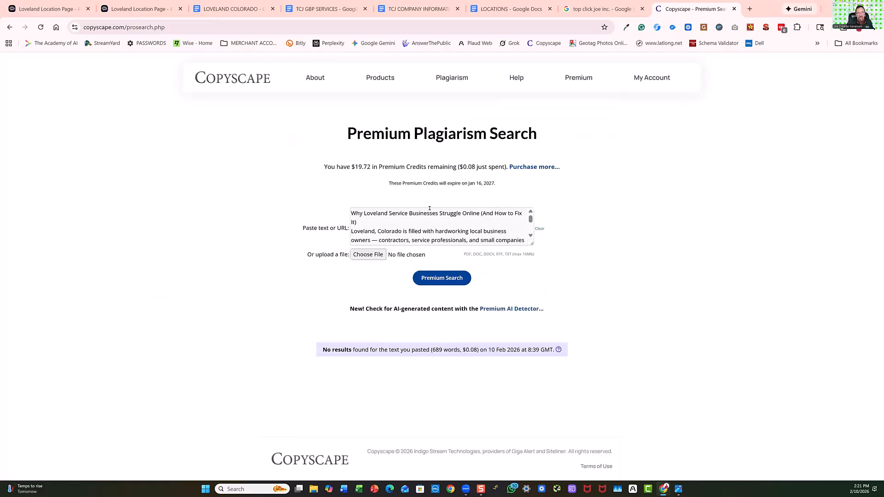
pyautogui.click(734, 9)
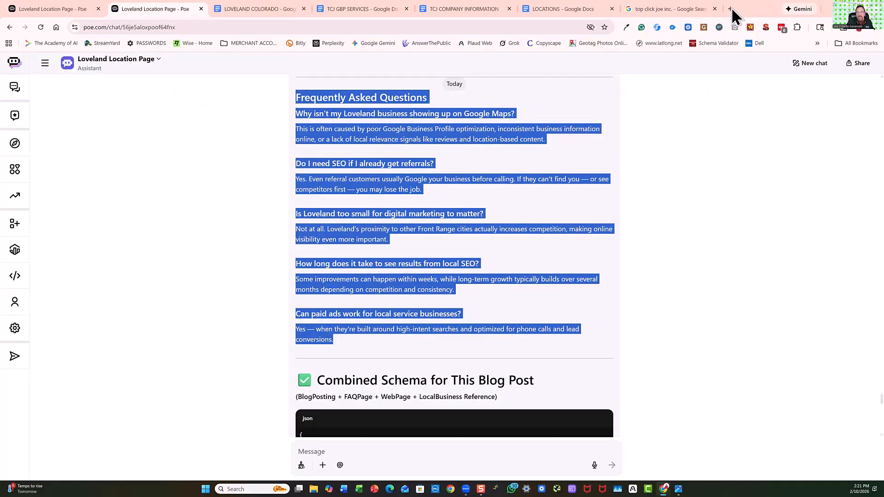
# Copy the location page text in the Poe chat from "Internet Marketing Service in Loveland, Colorado" through the last FAQ answer.
pyautogui.click(379, 207)
pyautogui.scroll(-15, 380, 196)
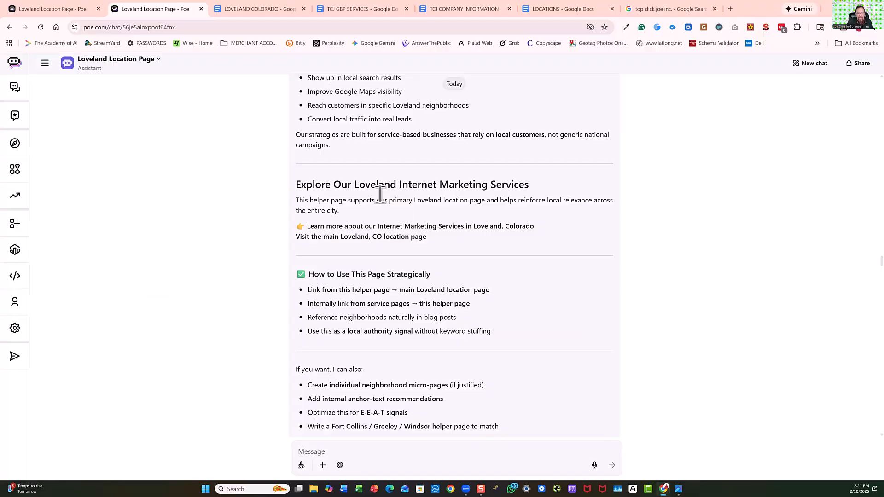
pyautogui.scroll(20, 375, 198)
pyautogui.scroll(-6, 368, 198)
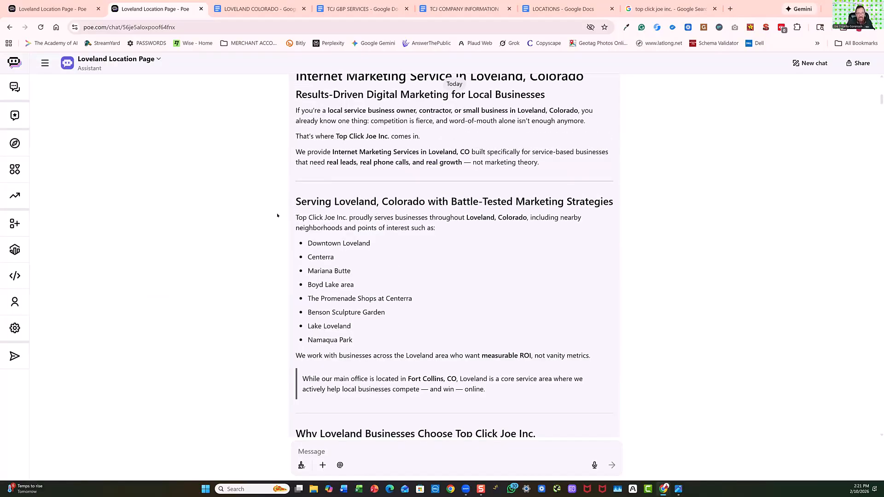
pyautogui.scroll(3, 288, 211)
pyautogui.moveTo(295, 212); pyautogui.dragTo(610, 305)
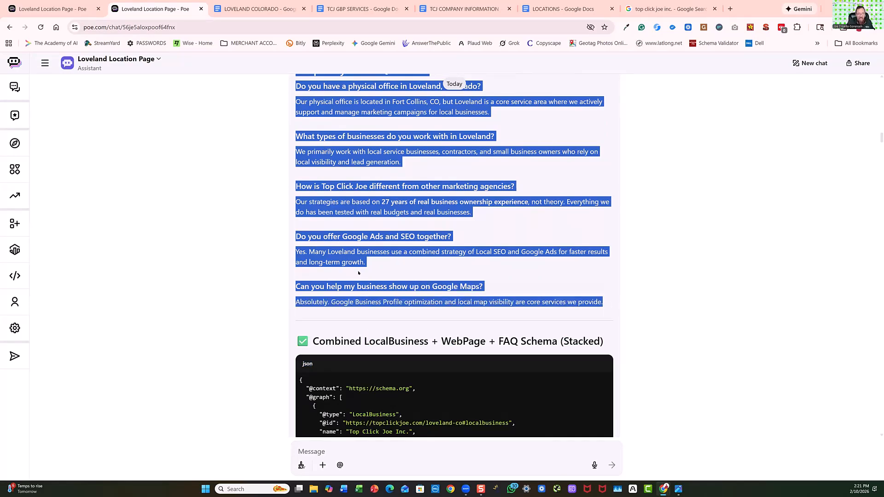
pyautogui.rightClick(373, 246)
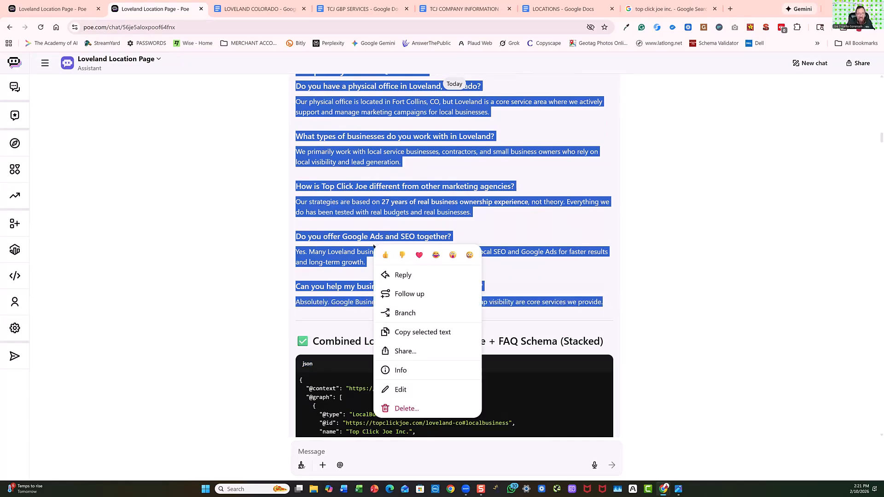
pyautogui.click(413, 333)
# Open Copyscape in a new browser tab and run a premium plagiarism search on the copied location page text.
pyautogui.click(730, 8)
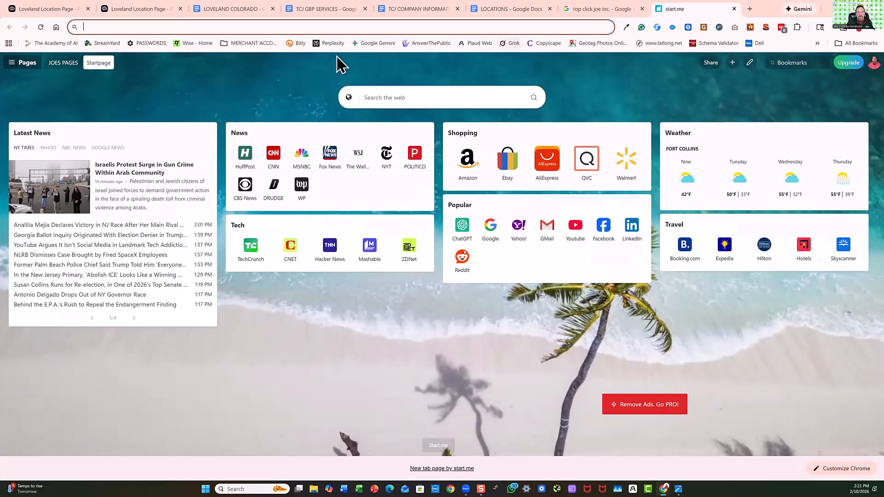
pyautogui.click(546, 44)
pyautogui.click(360, 217)
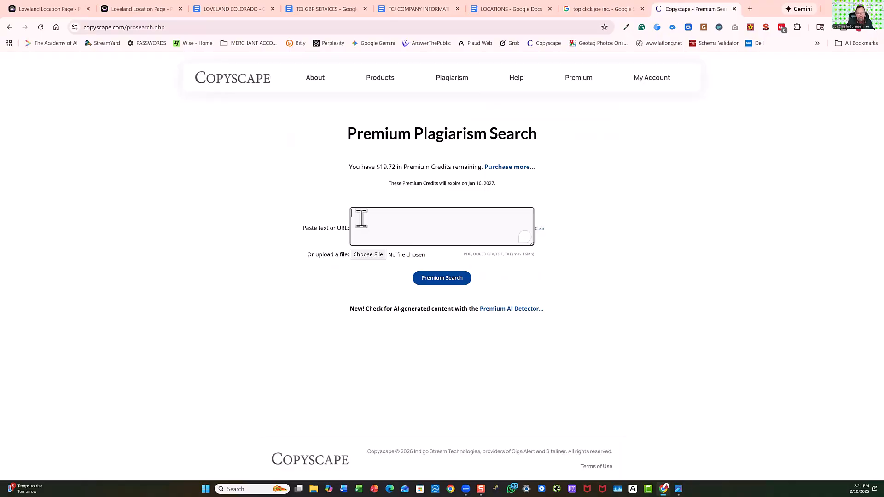
pyautogui.rightClick(360, 219)
pyautogui.click(376, 316)
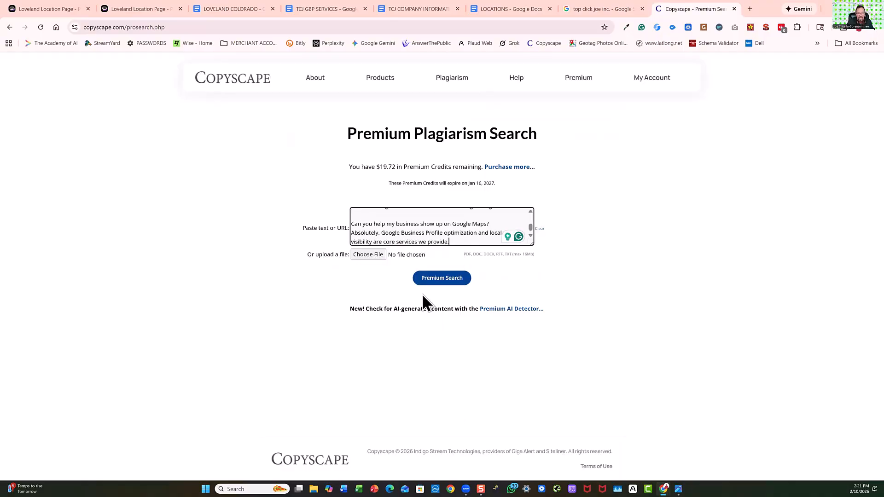
pyautogui.click(448, 282)
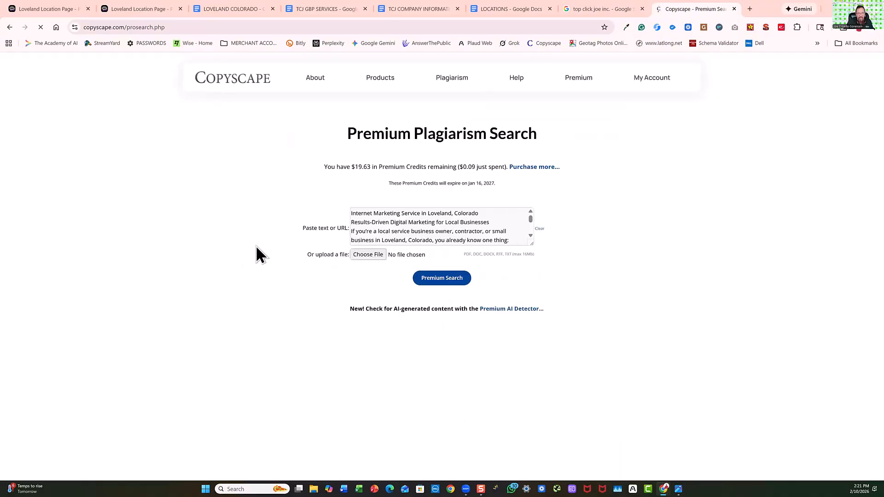